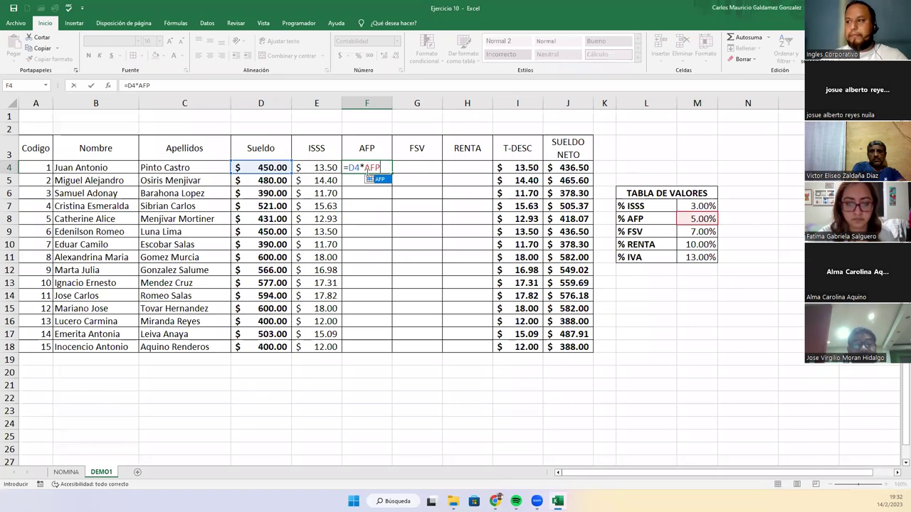
# Complete the AFP formula =D4*AFP in F4 and fill it down through F18
pyautogui.press('Return')
pyautogui.click(385, 171)
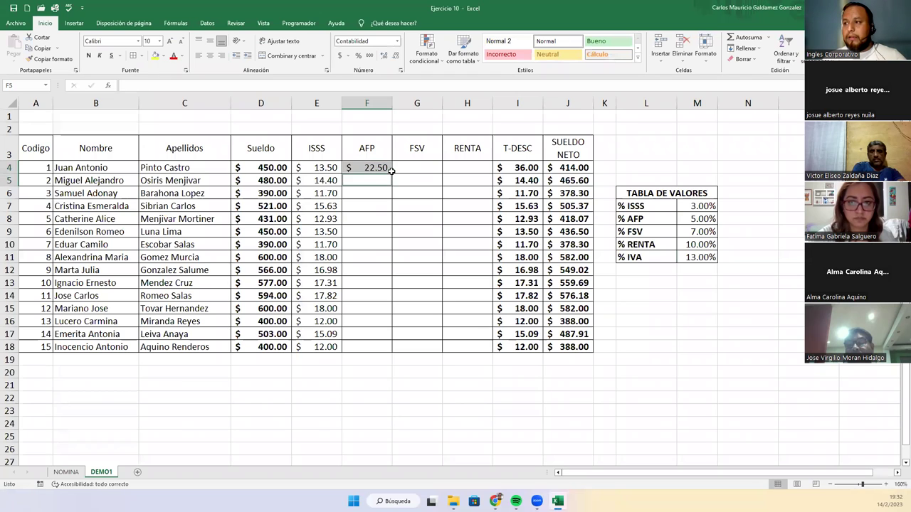
pyautogui.doubleClick(391, 174)
# Calculate FSV in G4 with the formula =D4*FSV and fill it down through G18
pyautogui.click(411, 167)
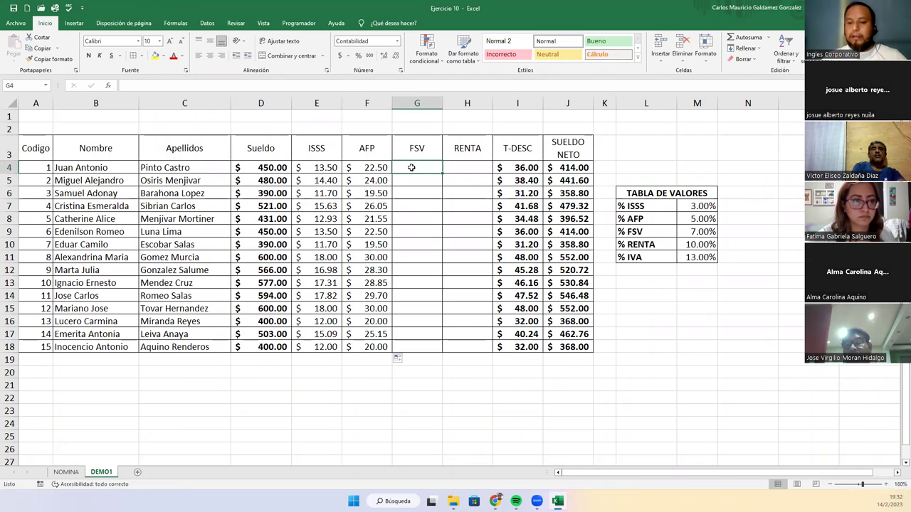
pyautogui.write('=')
pyautogui.press('Left')
pyautogui.press('Left')
pyautogui.press('Left')
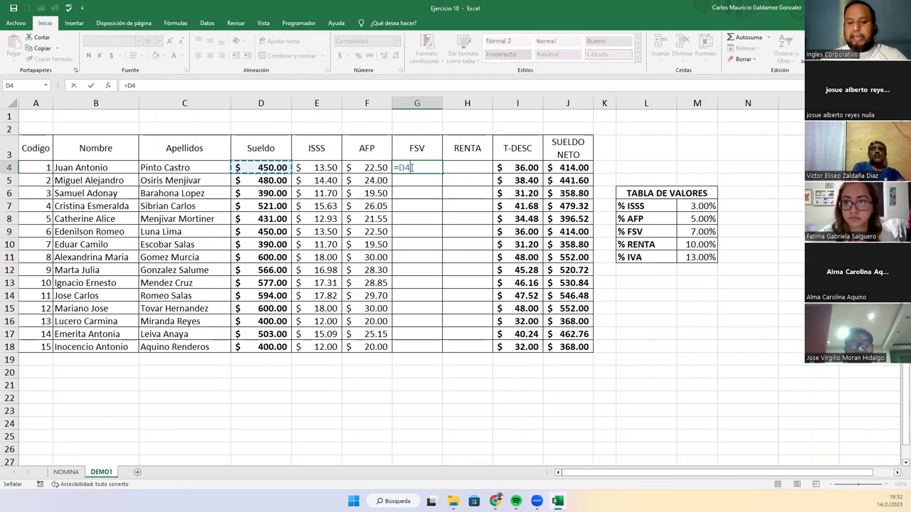
pyautogui.write('*')
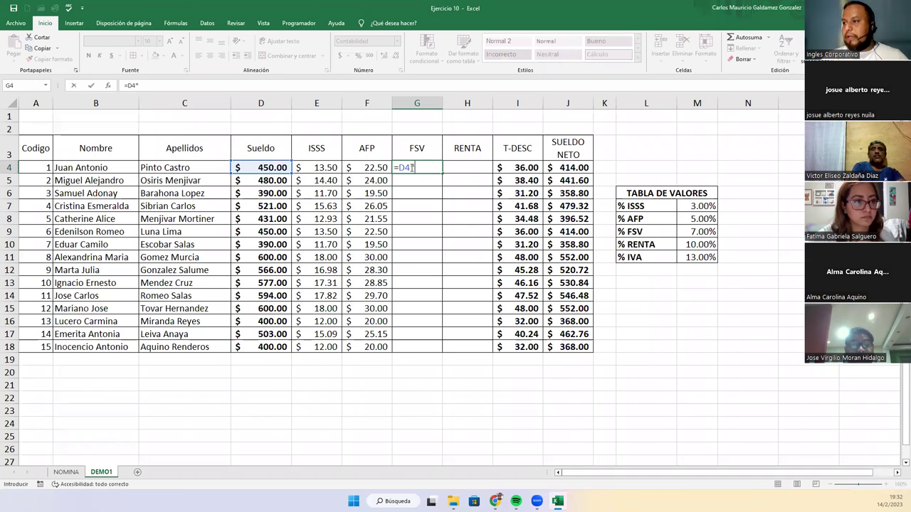
pyautogui.write('FSV')
pyautogui.press('Return')
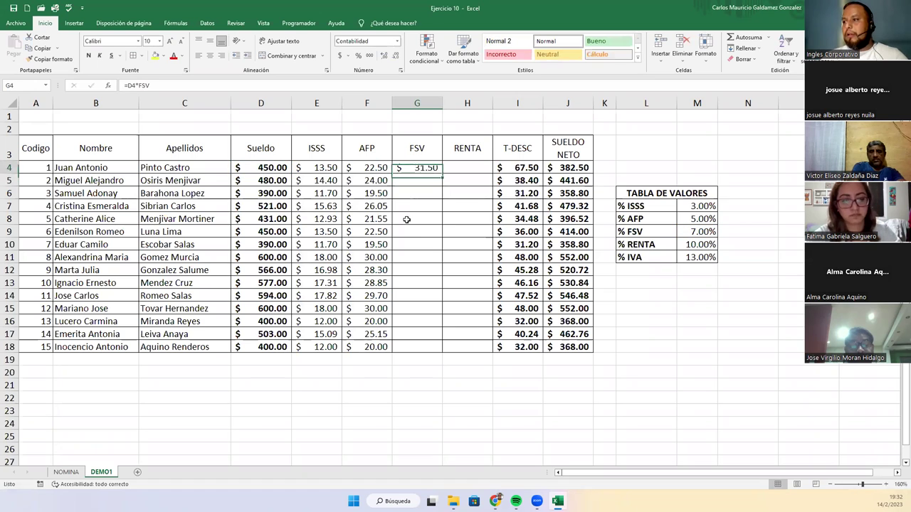
pyautogui.doubleClick(444, 173)
# Enter the RENTA formula =SI(D4>=400;D4*RENTA;0) in H4
pyautogui.click(458, 168)
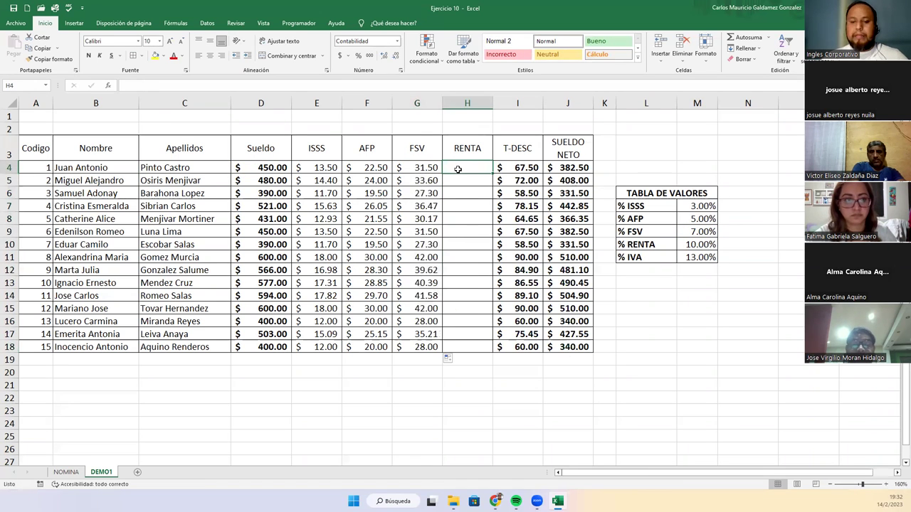
pyautogui.write('=si')
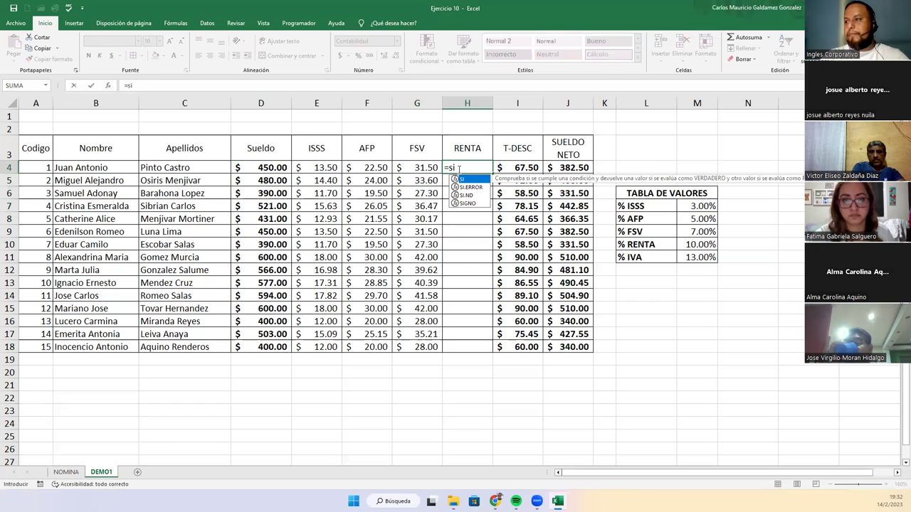
pyautogui.write('(')
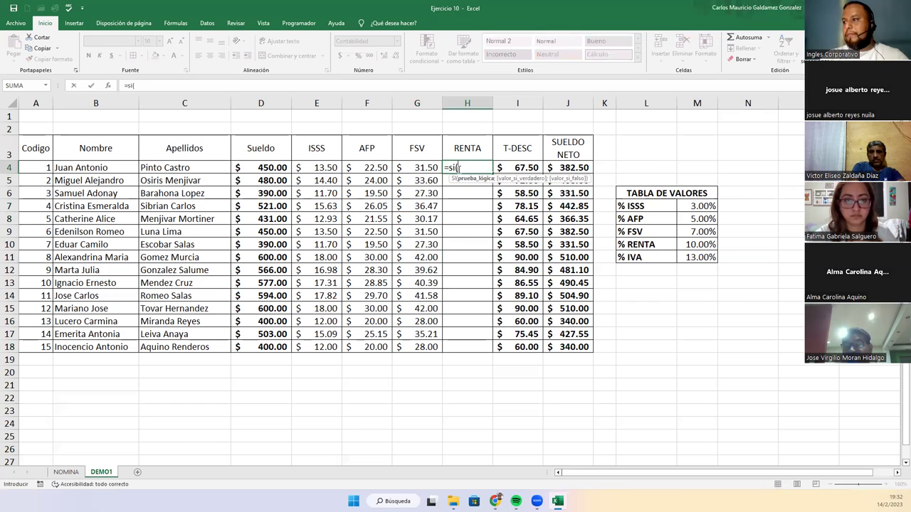
pyautogui.click(276, 168)
pyautogui.write('>=')
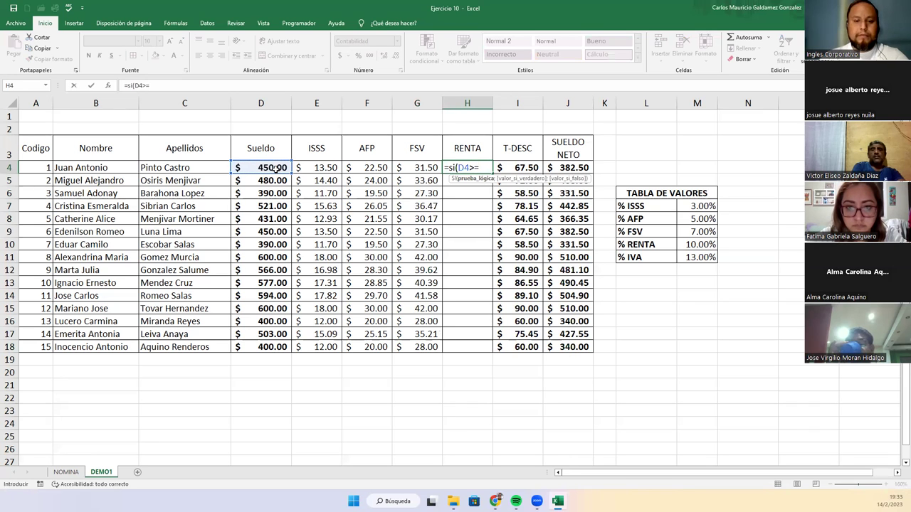
pyautogui.write('400;')
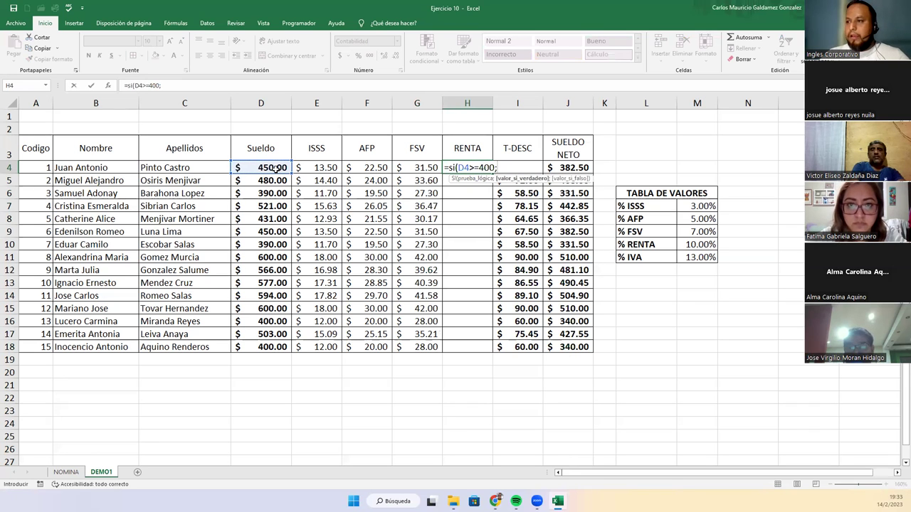
pyautogui.click(275, 169)
pyautogui.write('*')
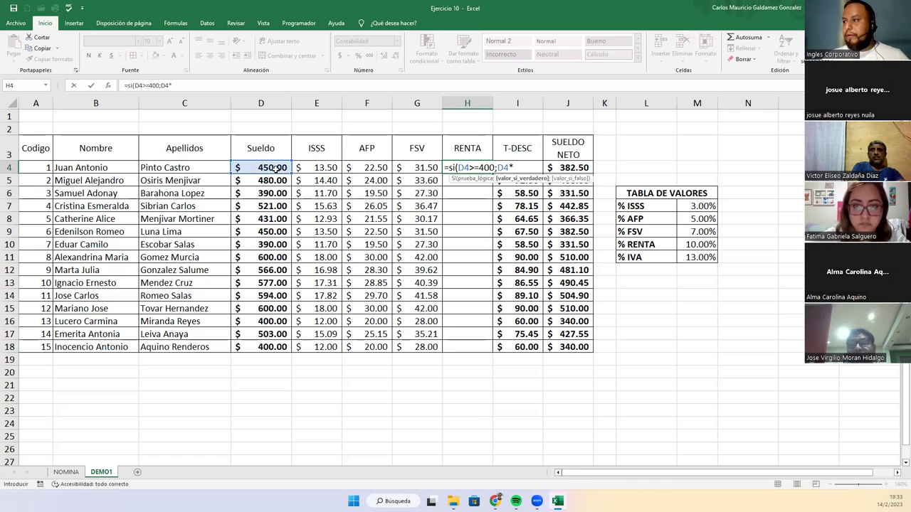
pyautogui.click(703, 244)
pyautogui.write(';')
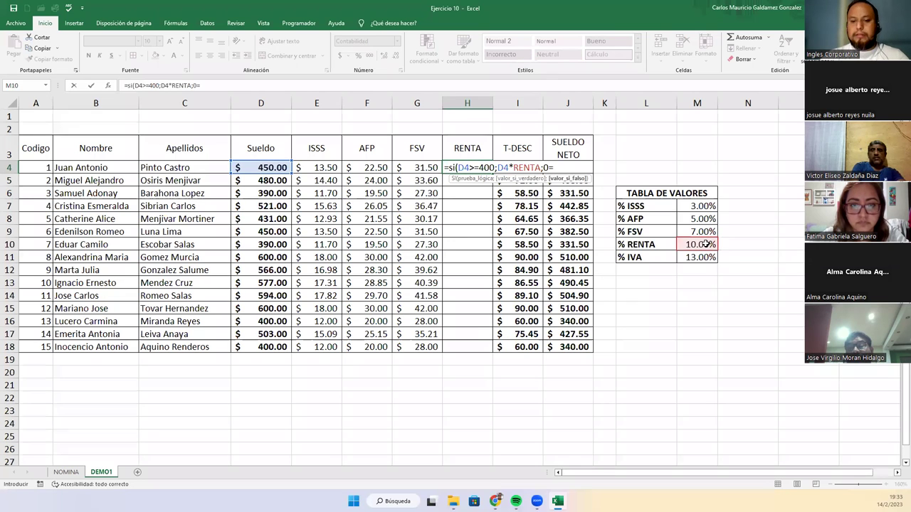
pyautogui.write('0)')
pyautogui.press('Return')
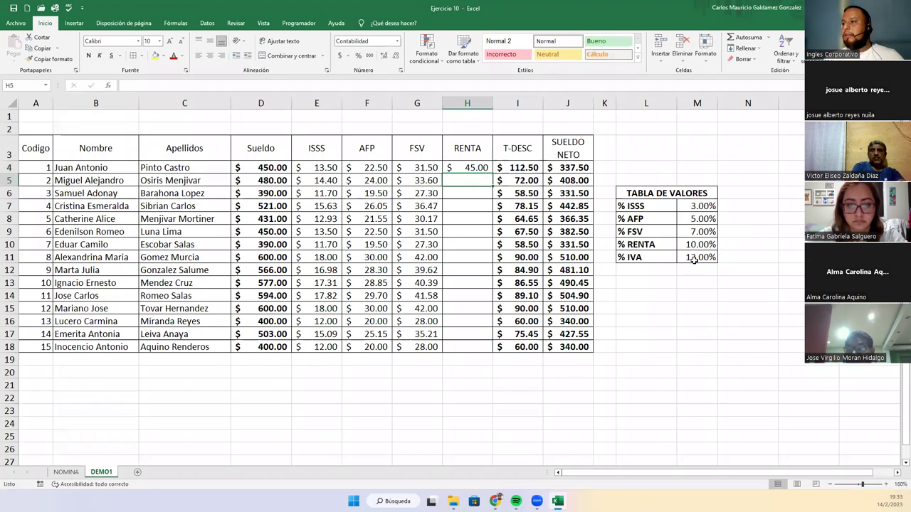
# Fill the RENTA formula from H4 down through H18
pyautogui.click(456, 168)
pyautogui.moveTo(491, 175); pyautogui.dragTo(493, 350)
pyautogui.click(290, 413)
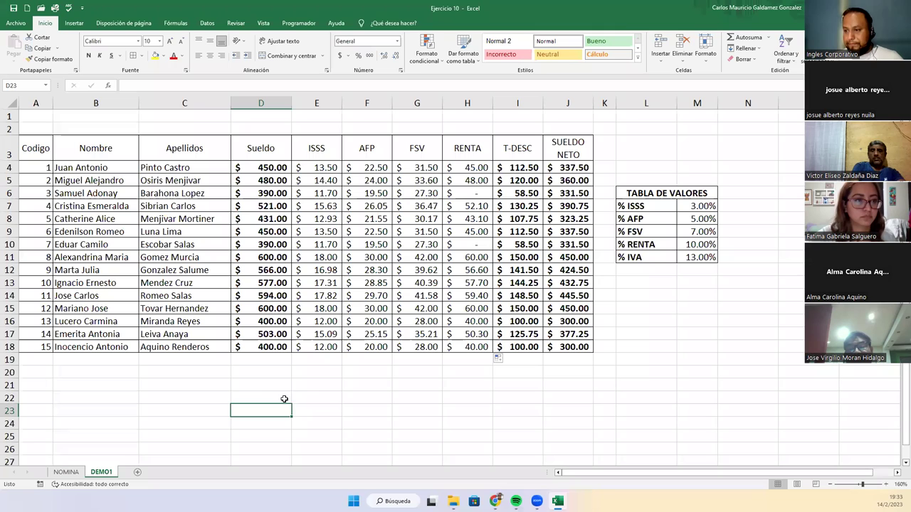
pyautogui.click(630, 195)
pyautogui.moveTo(631, 199); pyautogui.dragTo(642, 257)
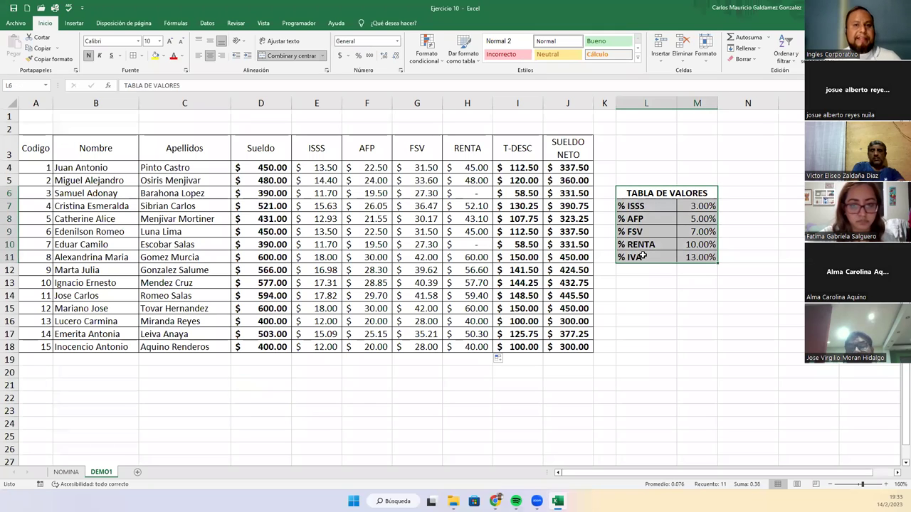
pyautogui.click(407, 268)
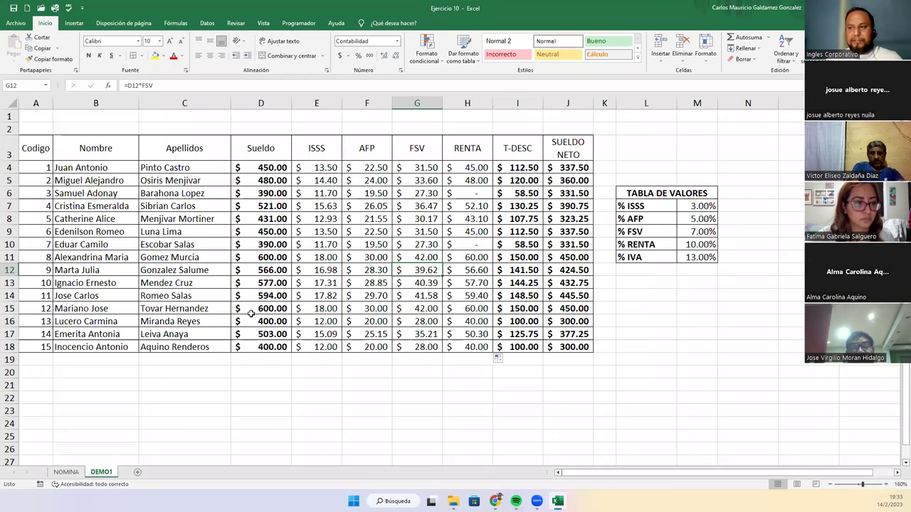
# Enter the title INFORMACIÓN GENERAL in C21 and autofit the width of column C
pyautogui.click(193, 383)
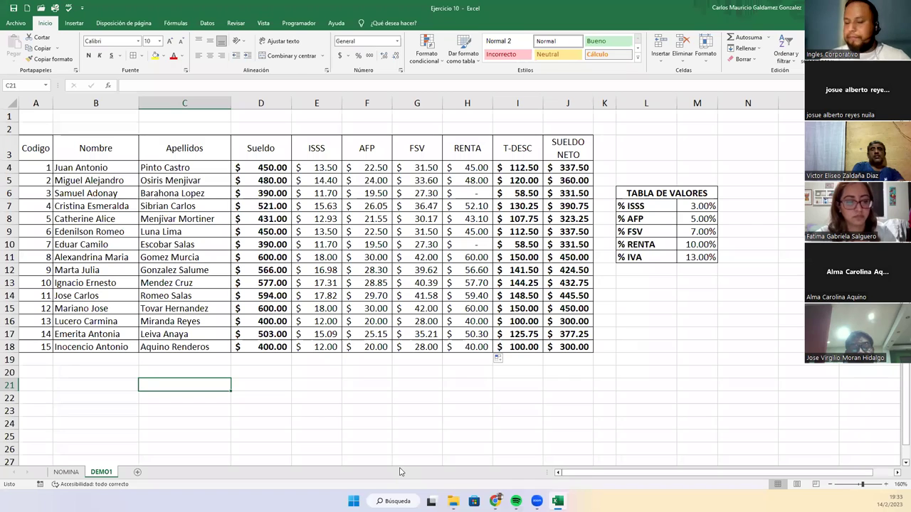
pyautogui.write('INFORMACIÓN GENERAL')
pyautogui.press('Return')
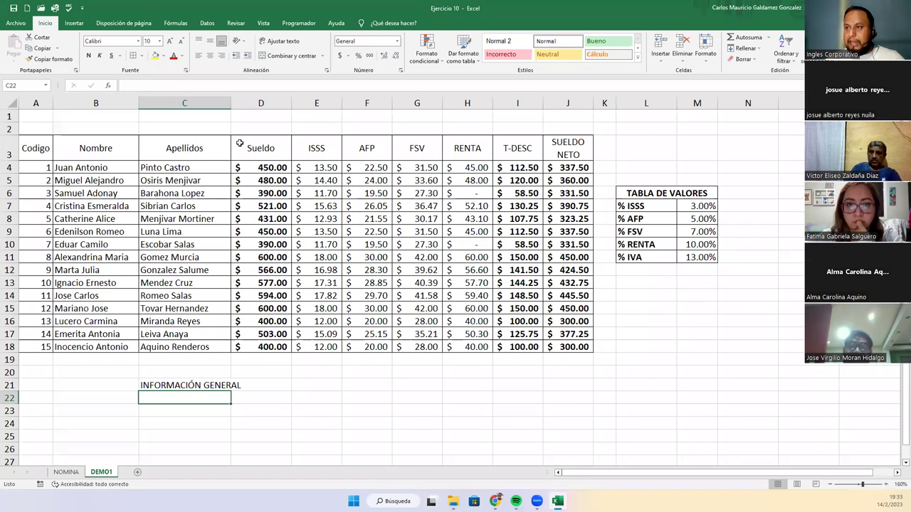
pyautogui.doubleClick(234, 101)
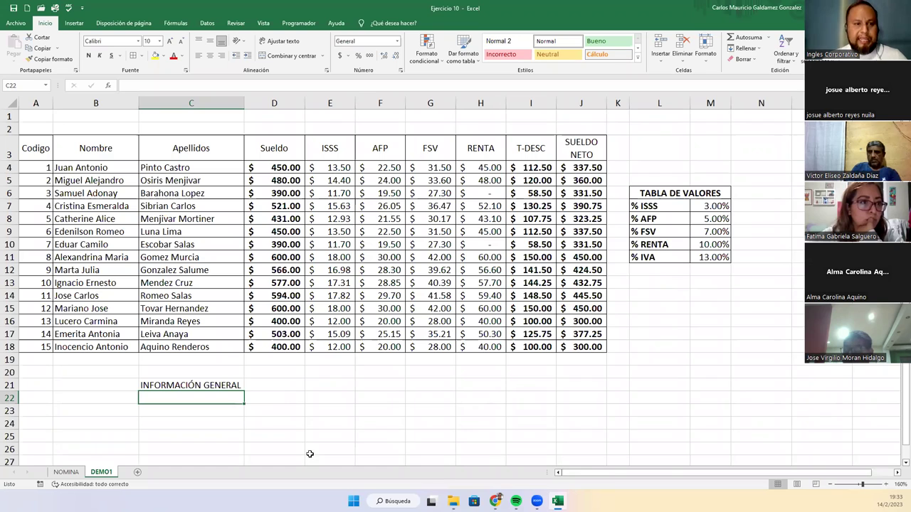
# Enter the labels SUELDO MAXIMO in C22 and SUELDO MINIMO in C23
pyautogui.write('SUELDO')
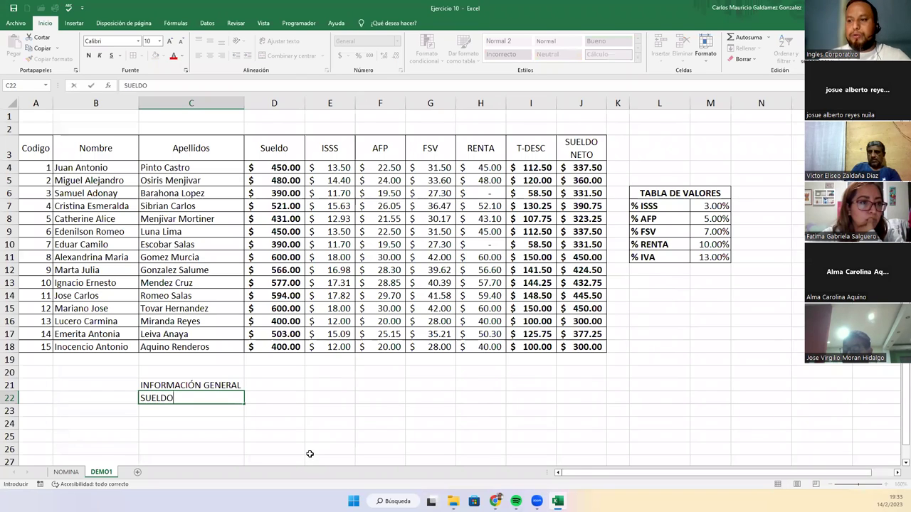
pyautogui.write(' MAXIMO')
pyautogui.press('Return')
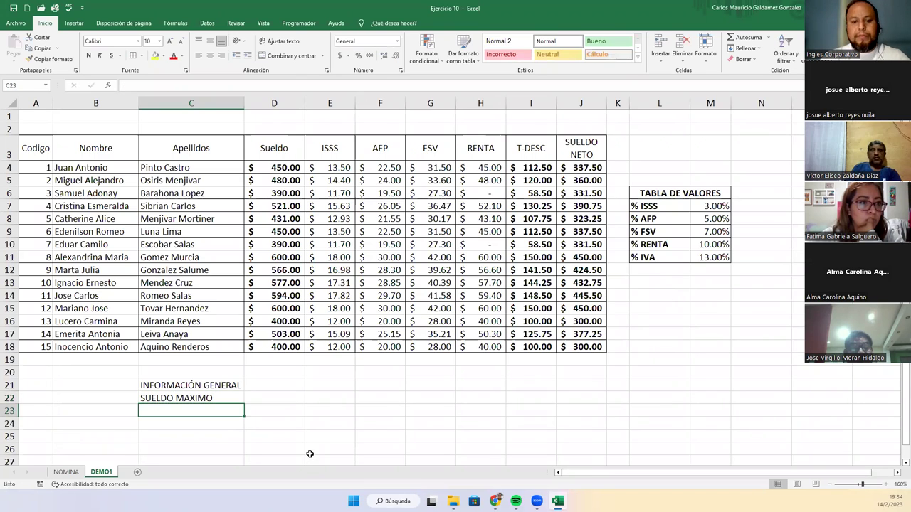
pyautogui.write('SUELDO MINIMO')
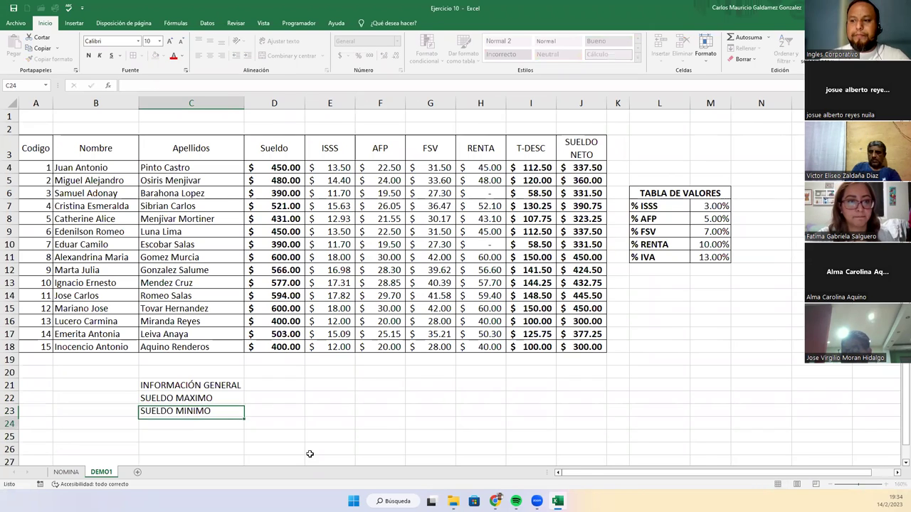
pyautogui.press('Return')
pyautogui.write('PROMEDIO')
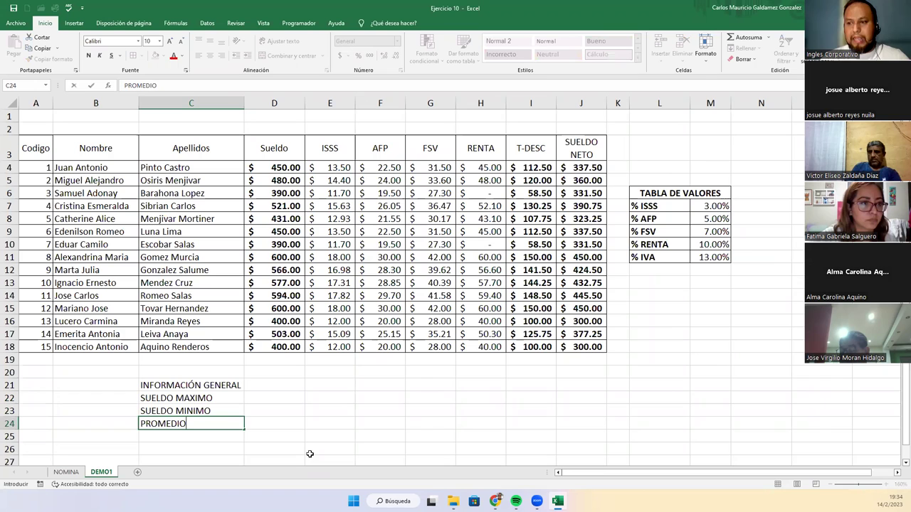
pyautogui.press('BackSpace')
pyautogui.press('BackSpace')
pyautogui.press('BackSpace')
pyautogui.press('BackSpace')
pyautogui.press('BackSpace')
pyautogui.press('BackSpace')
pyautogui.press('BackSpace')
pyautogui.write('TO')
pyautogui.press('BackSpace')
pyautogui.write('NO')
pyautogui.press('BackSpace')
pyautogui.press('BackSpace')
# Enter the label NOMINA S/DESC in C24, below SUELDO MINIMO
pyautogui.write('NOMIC')
pyautogui.press('BackSpace')
pyautogui.write('NA S&DESC')
pyautogui.press('BackSpace')
pyautogui.press('BackSpace')
pyautogui.press('BackSpace')
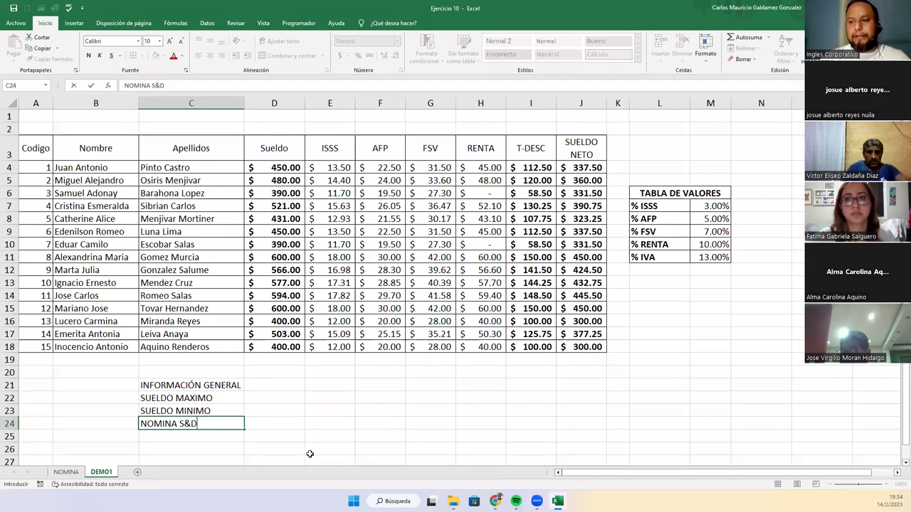
pyautogui.press('BackSpace')
pyautogui.press('BackSpace')
pyautogui.write('/DESC')
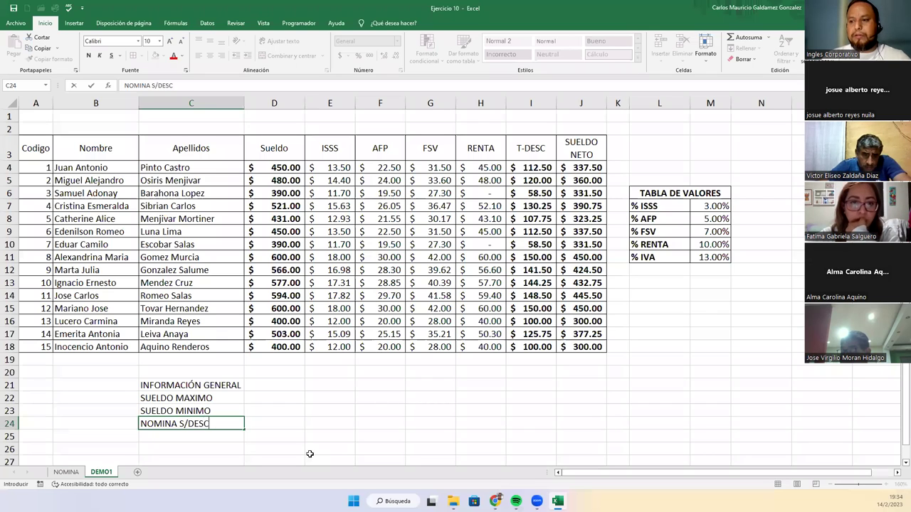
pyautogui.press('Return')
# Enter the labels NOMINA C/DESC in C25 and PROMEDIO SUELDOS in C26
pyautogui.write('NOMINA C&')
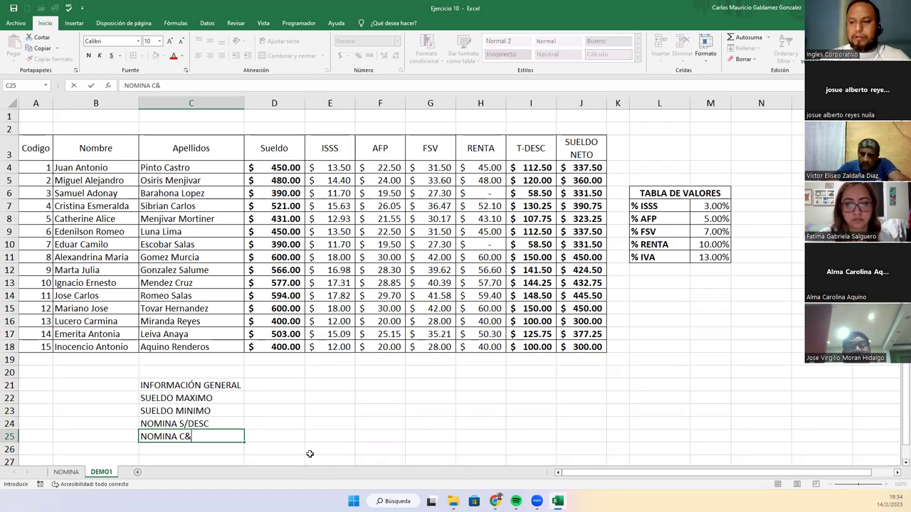
pyautogui.press('BackSpace')
pyautogui.write('/DES')
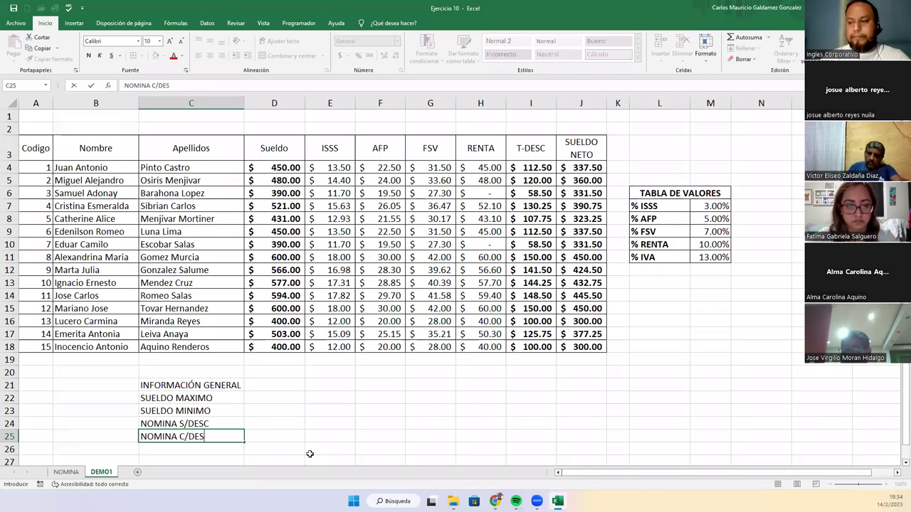
pyautogui.write('C')
pyautogui.press('Return')
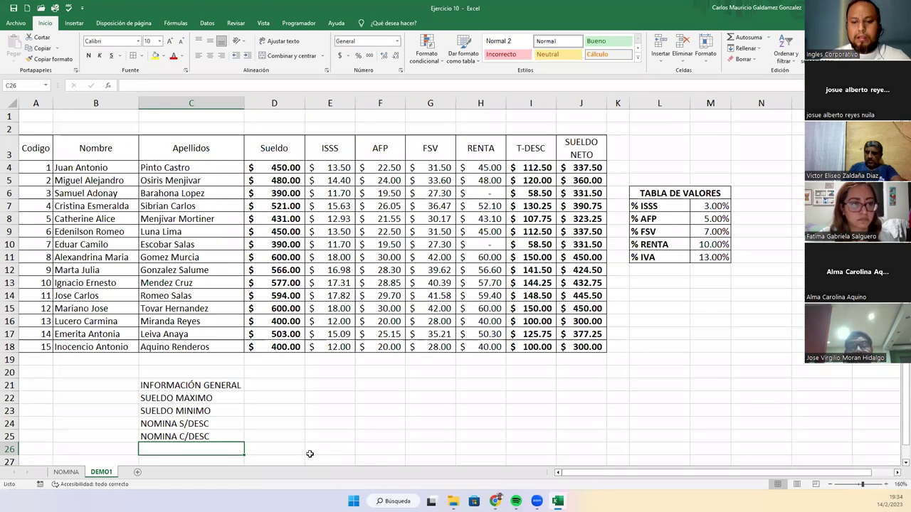
pyautogui.write('PROMEDIO SUEL')
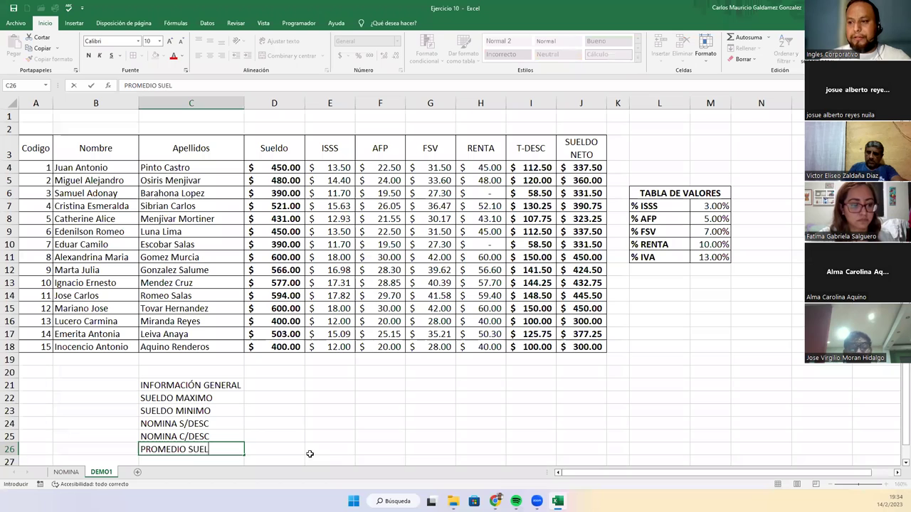
pyautogui.write('DOS')
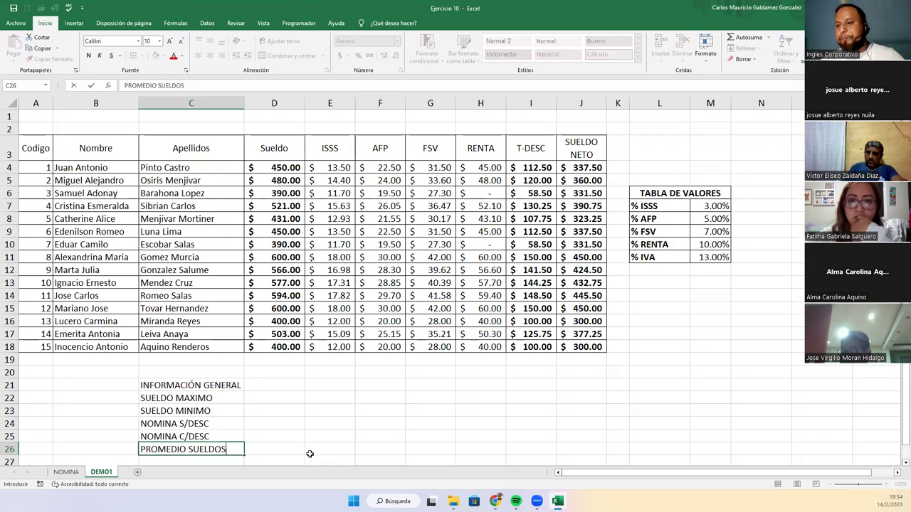
pyautogui.press('Return')
# Merge and center the INFORMACIÓN GENERAL title across C21:D21 and apply all borders to the range C21:D26
pyautogui.press('Up')
pyautogui.press('Up')
pyautogui.press('Up')
pyautogui.press('Up')
pyautogui.press('Up')
pyautogui.press('Up')
pyautogui.press('Up')
pyautogui.press('Up')
pyautogui.press('Up')
pyautogui.press('Up')
pyautogui.press('Up')
pyautogui.press('Up')
pyautogui.press('Up')
pyautogui.press('Up')
pyautogui.press('Up')
pyautogui.press('Up')
pyautogui.press('Up')
pyautogui.press('Up')
pyautogui.press('Up')
pyautogui.press('Up')
pyautogui.press('Up')
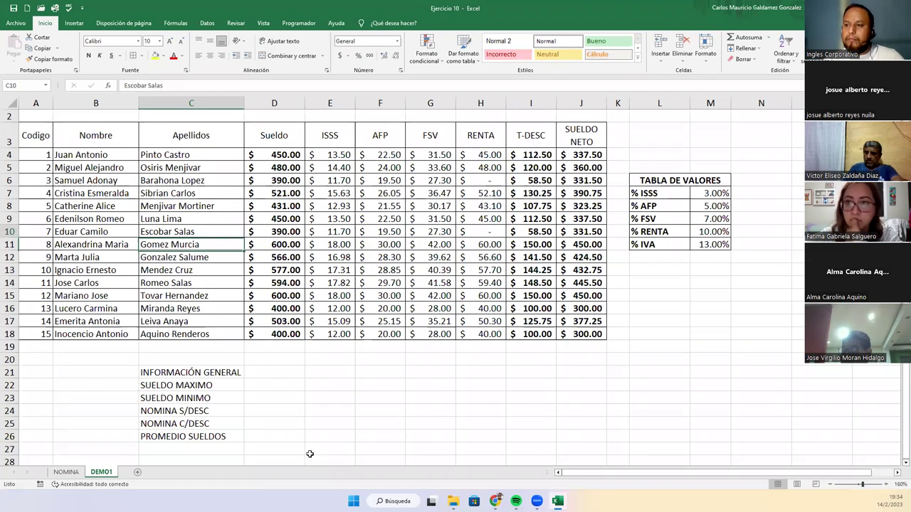
pyautogui.moveTo(196, 385); pyautogui.dragTo(300, 384)
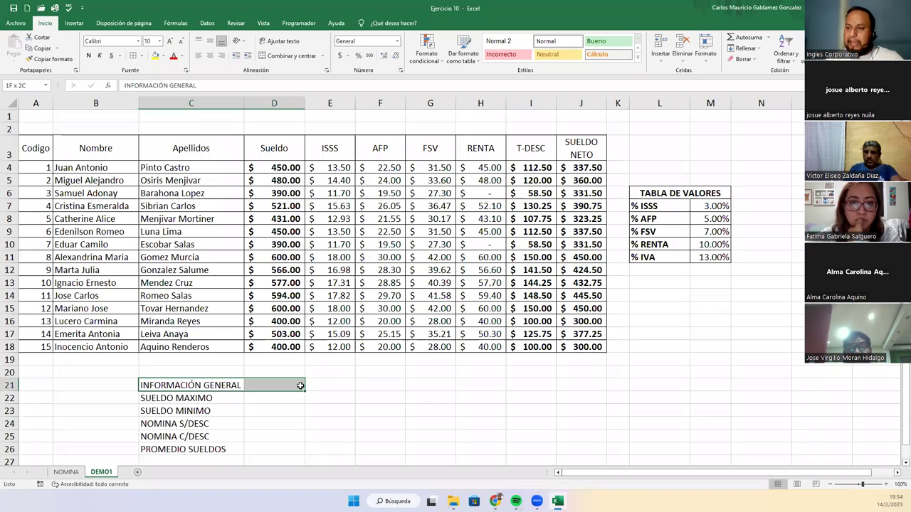
pyautogui.click(285, 56)
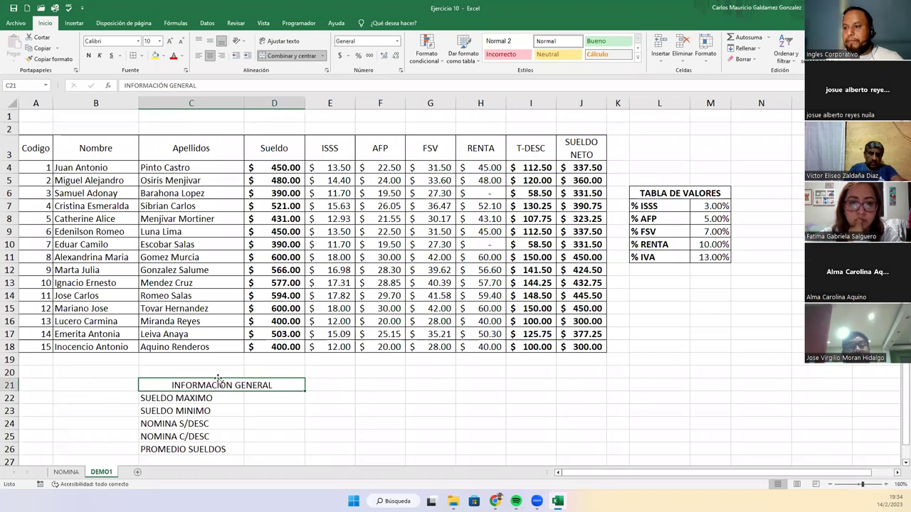
pyautogui.moveTo(210, 385); pyautogui.dragTo(222, 446)
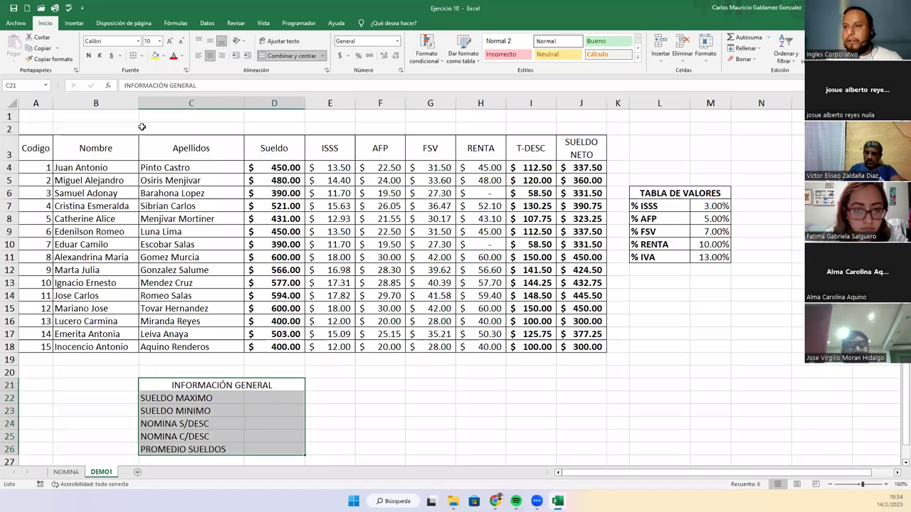
pyautogui.click(133, 56)
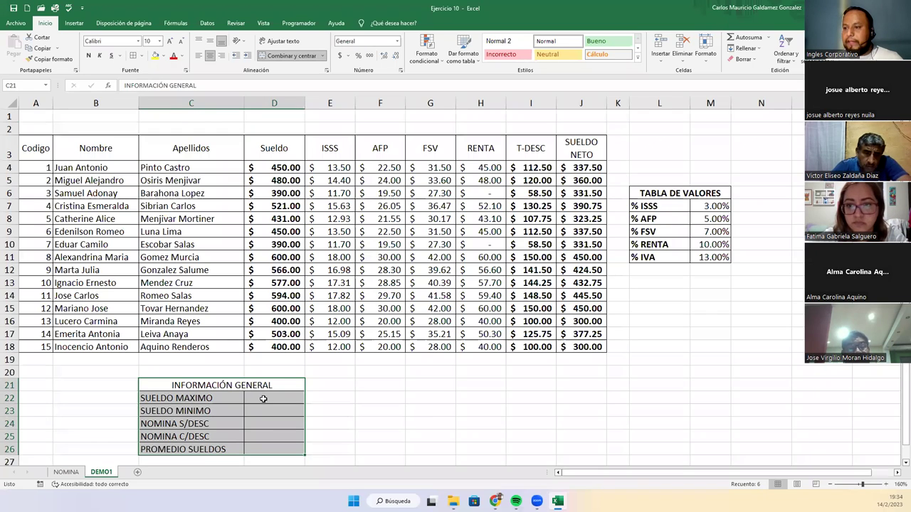
# Apply the Contabilidad number format to the empty value cells D22:D26 of the INFORMACIÓN GENERAL table
pyautogui.click(264, 398)
pyautogui.moveTo(264, 427); pyautogui.dragTo(263, 456)
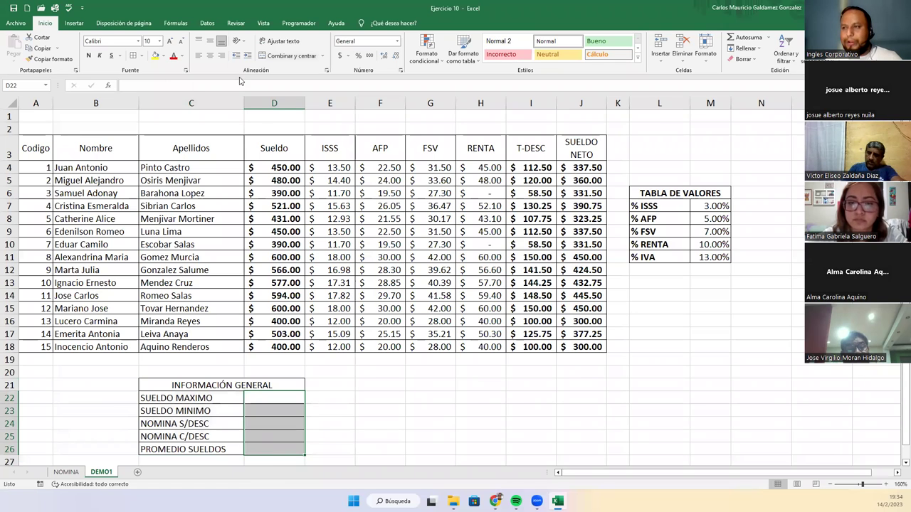
pyautogui.click(396, 41)
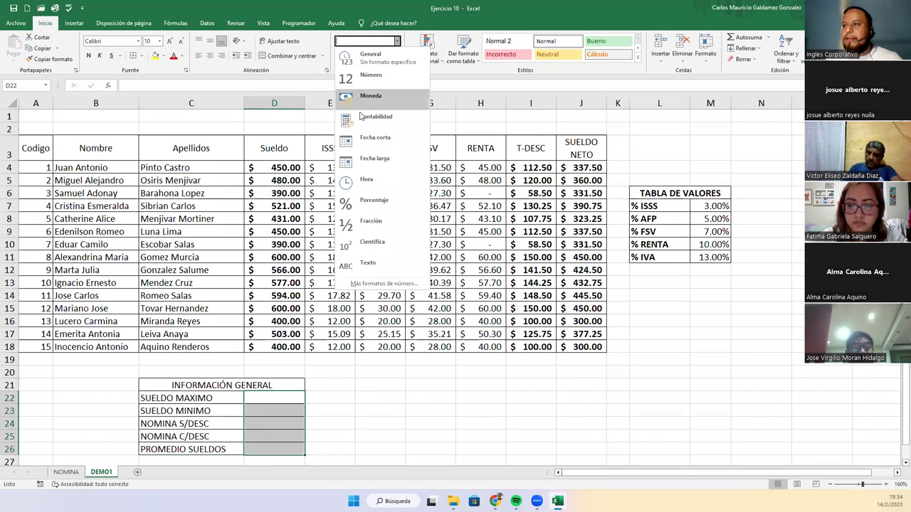
pyautogui.click(366, 116)
pyautogui.click(212, 421)
# Make the INFORMACIÓN GENERAL title bold and increase its font size by one step
pyautogui.click(191, 385)
pyautogui.click(88, 55)
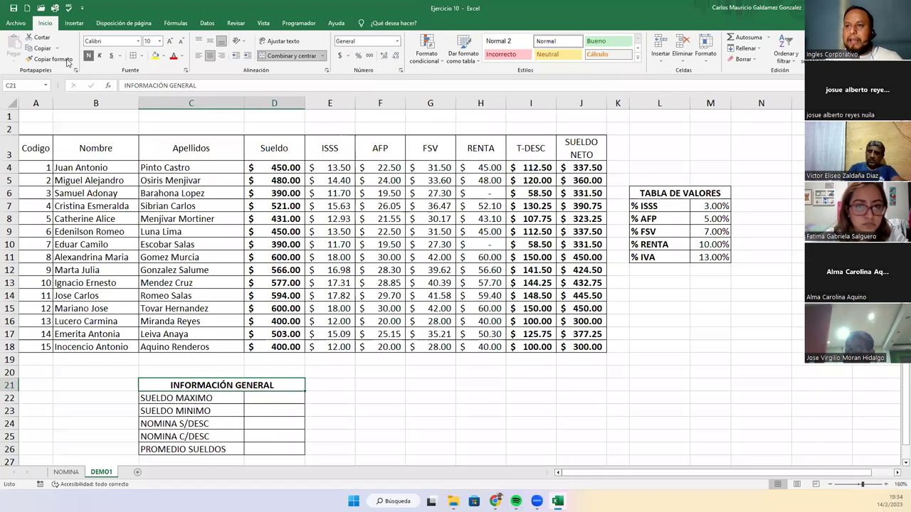
pyautogui.click(171, 41)
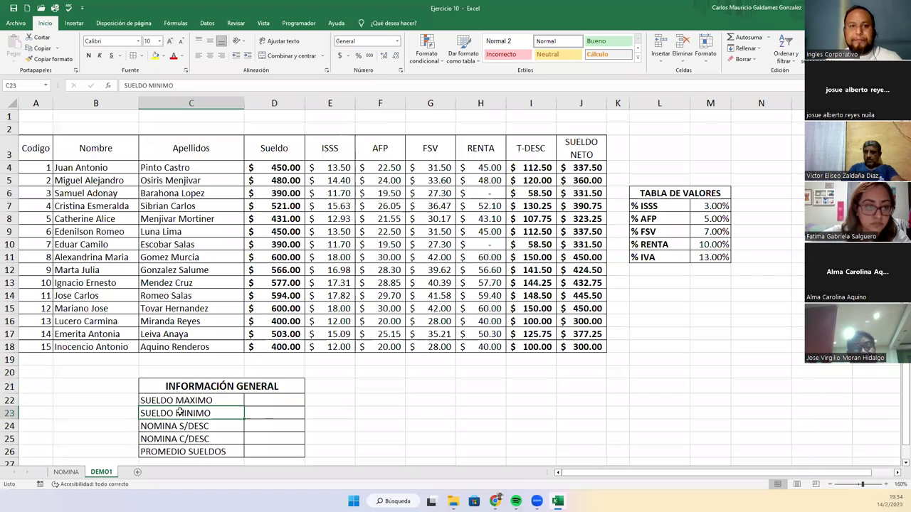
# Delete the empty row 20 above the INFORMACIÓN GENERAL table and select the SUELDO MAXIMO value cell
pyautogui.click(258, 399)
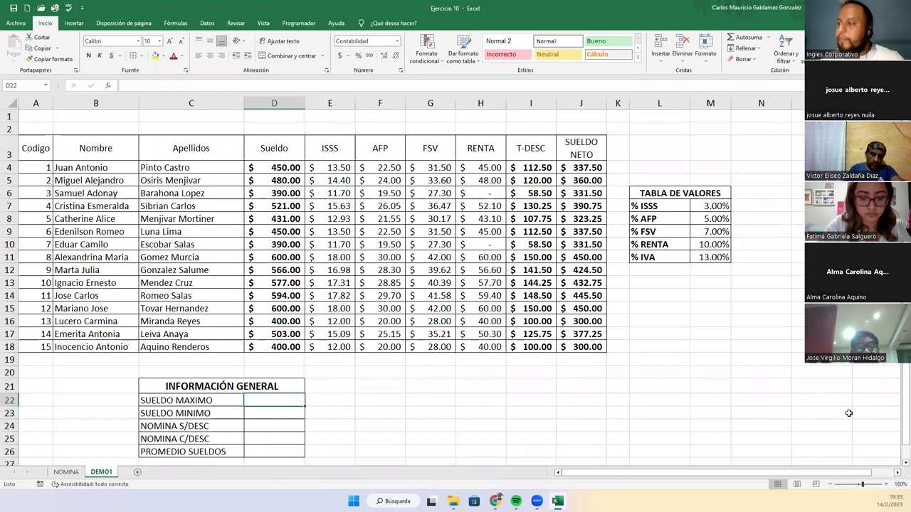
pyautogui.click(899, 463)
pyautogui.click(899, 464)
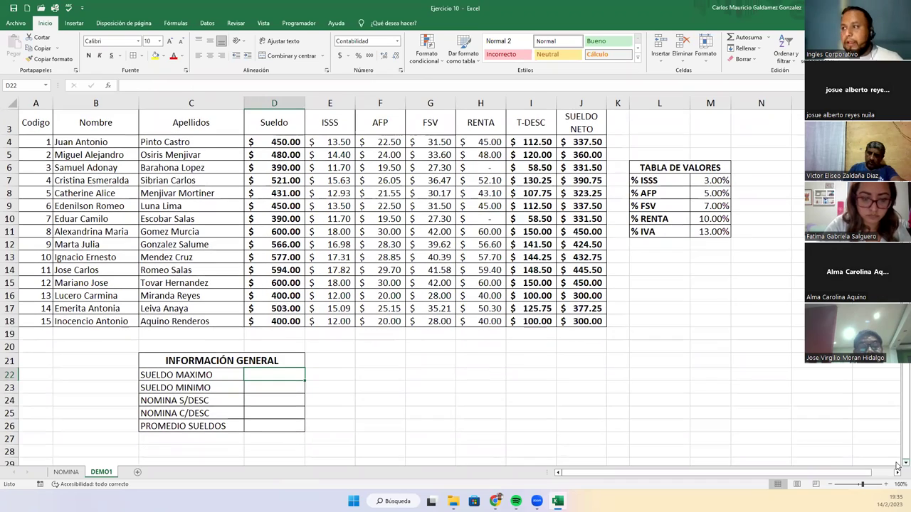
pyautogui.scroll(1, 384, 396)
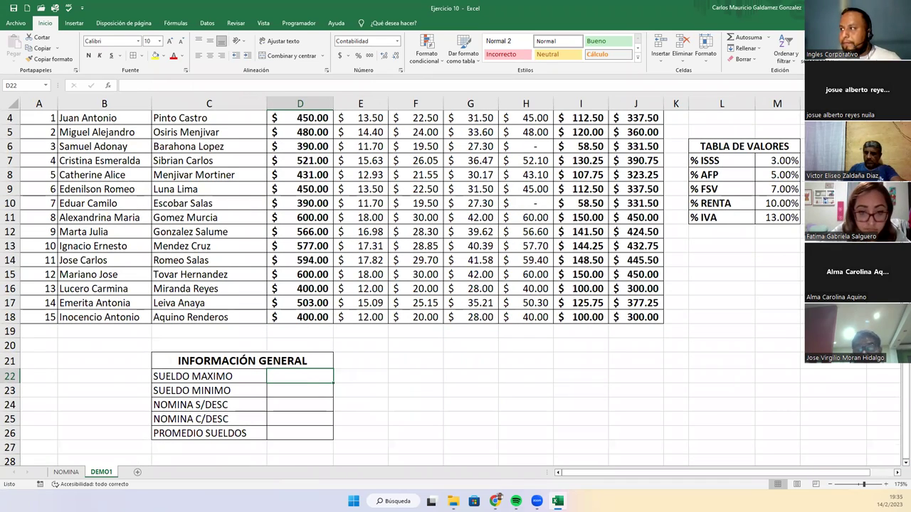
pyautogui.scroll(1, 403, 288)
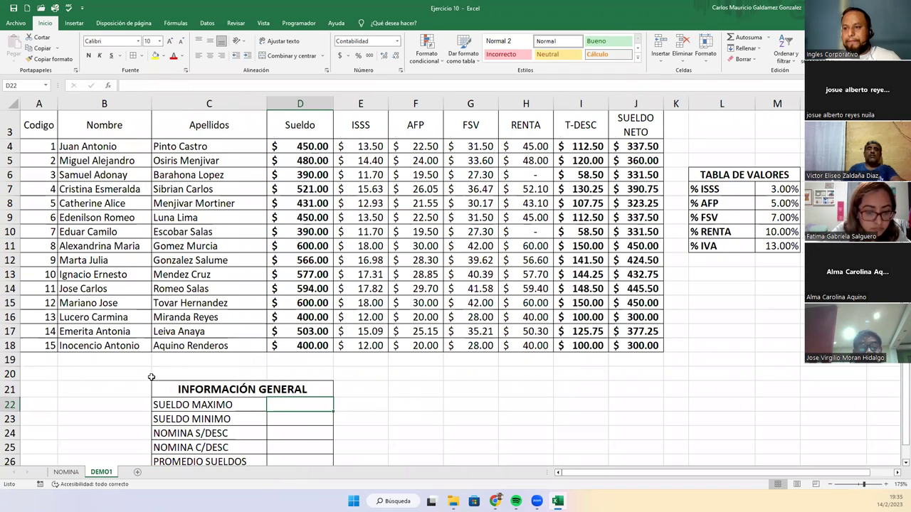
pyautogui.rightClick(11, 374)
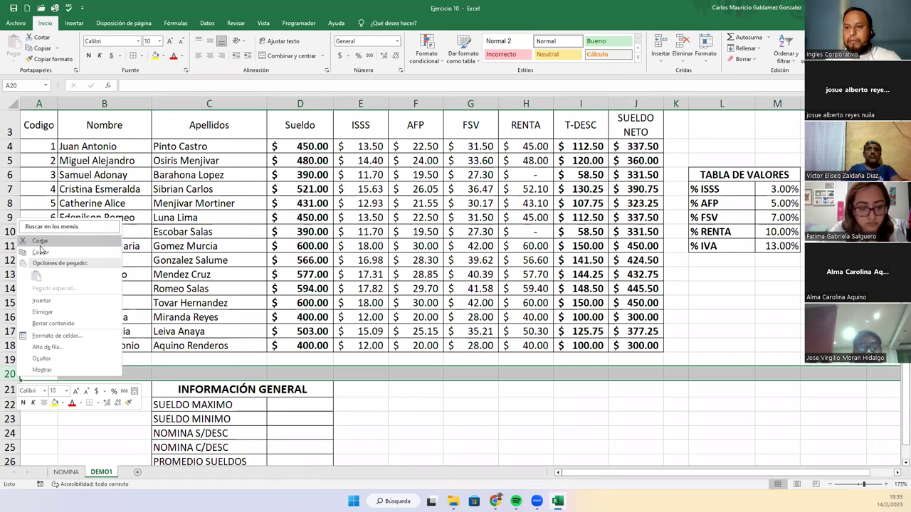
pyautogui.click(51, 311)
pyautogui.click(257, 404)
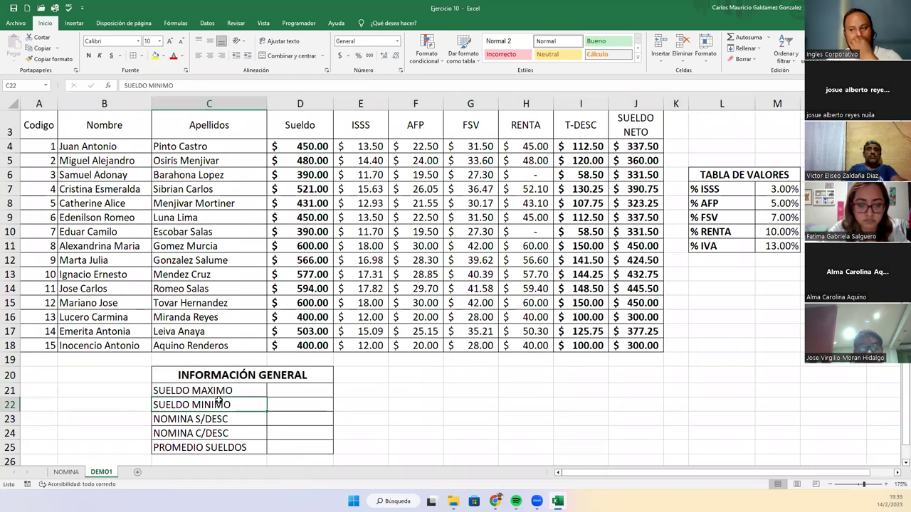
pyautogui.click(291, 391)
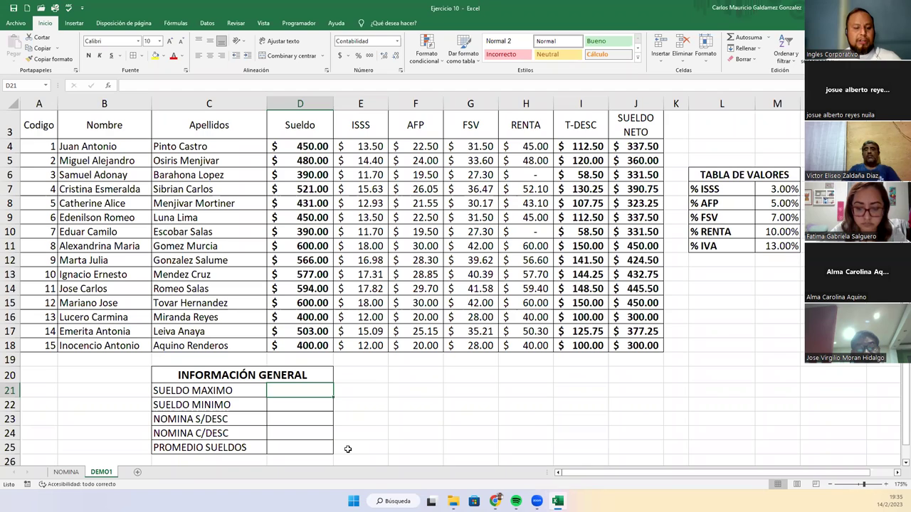
# Open Notepad with enlarged text and list SUMA, PROMEDIO, MAX and MIN on separate lines with a blank line between them
pyautogui.press('super+s')
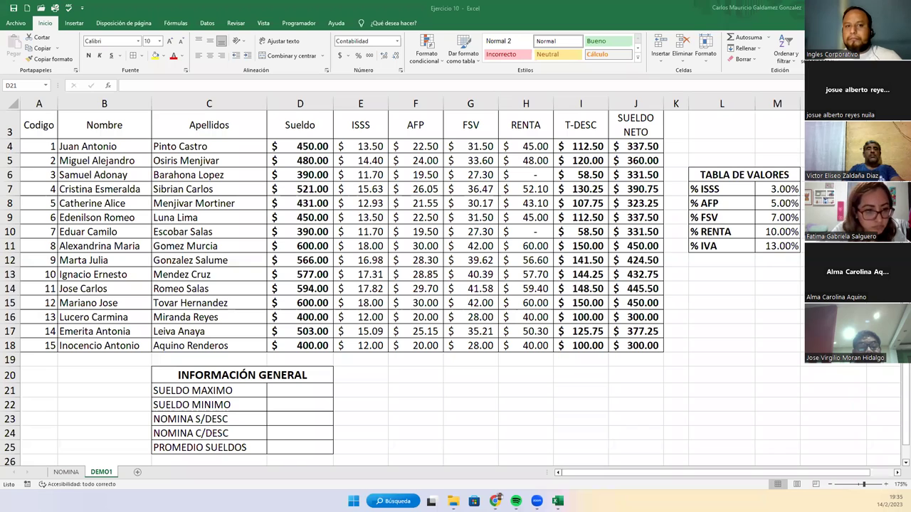
pyautogui.press('Escape')
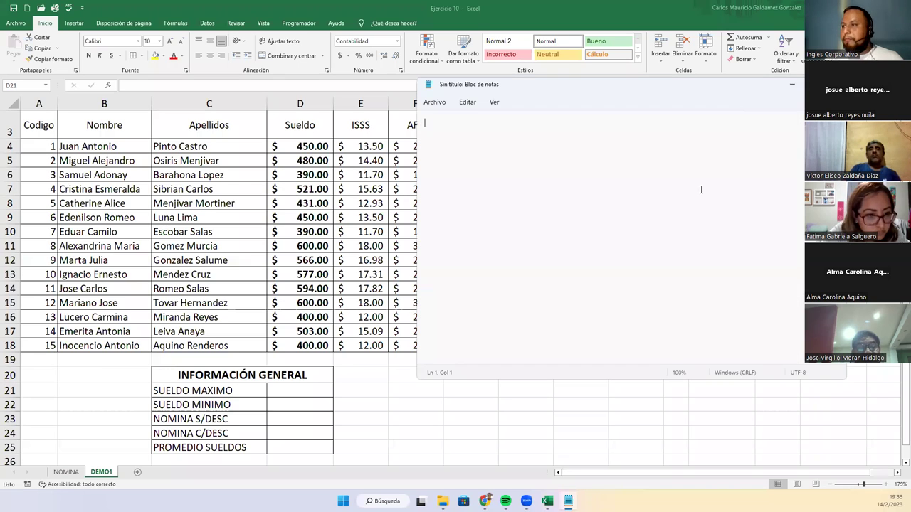
pyautogui.keyDown('ctrl'); pyautogui.scroll(11, 544, 274); pyautogui.keyUp('ctrl')
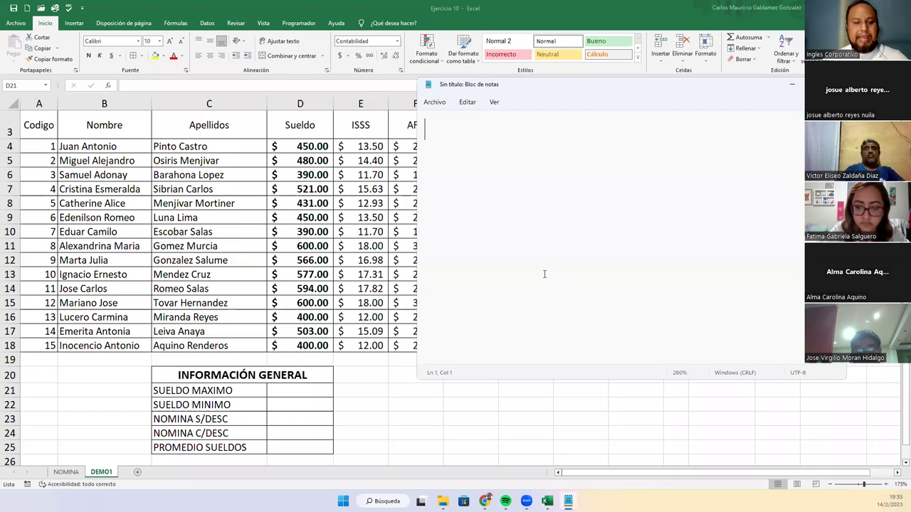
pyautogui.write('SUMA')
pyautogui.press('Return')
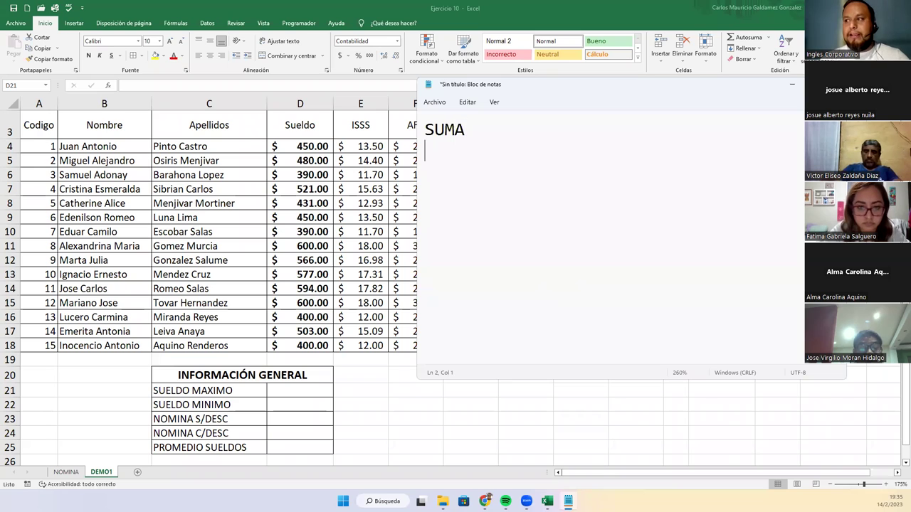
pyautogui.write('PROME')
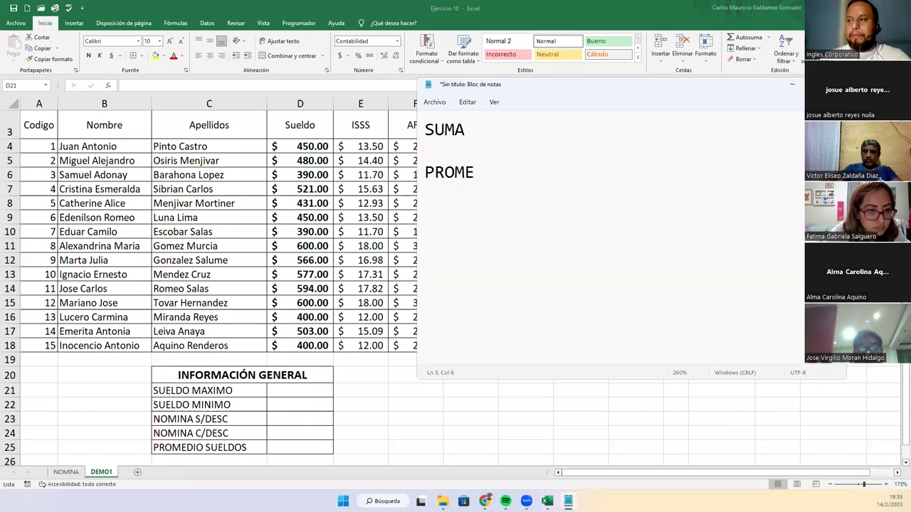
pyautogui.write('DIO  MA')
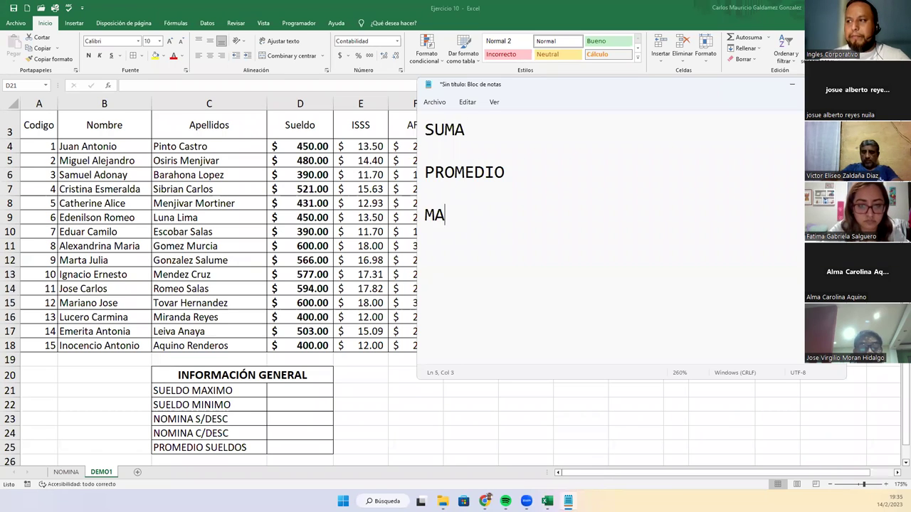
pyautogui.write('X  ')
pyautogui.write('MIN')
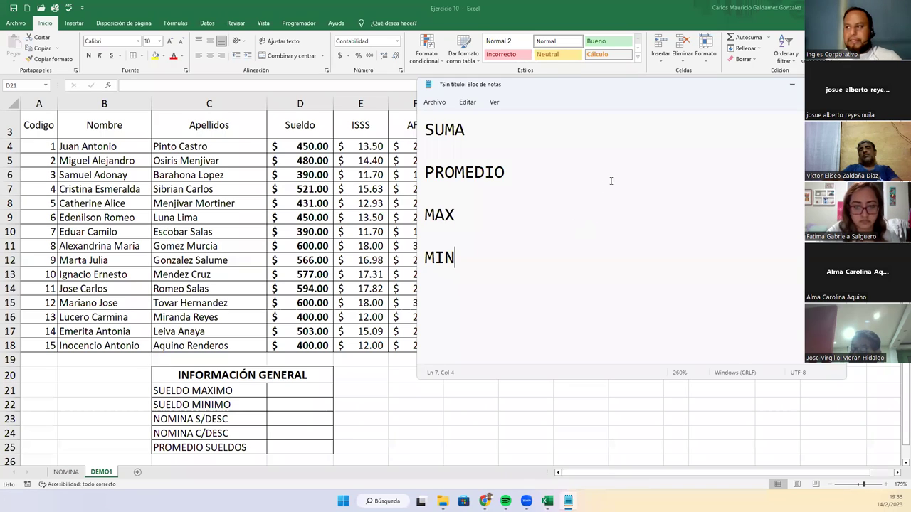
# Add the syntax =SUMA(ARGUMENTOS) beside SUMA and =PROMEDIO(ARGUMENTOS) beside PROMEDIO, aligned in one column
pyautogui.click(473, 125)
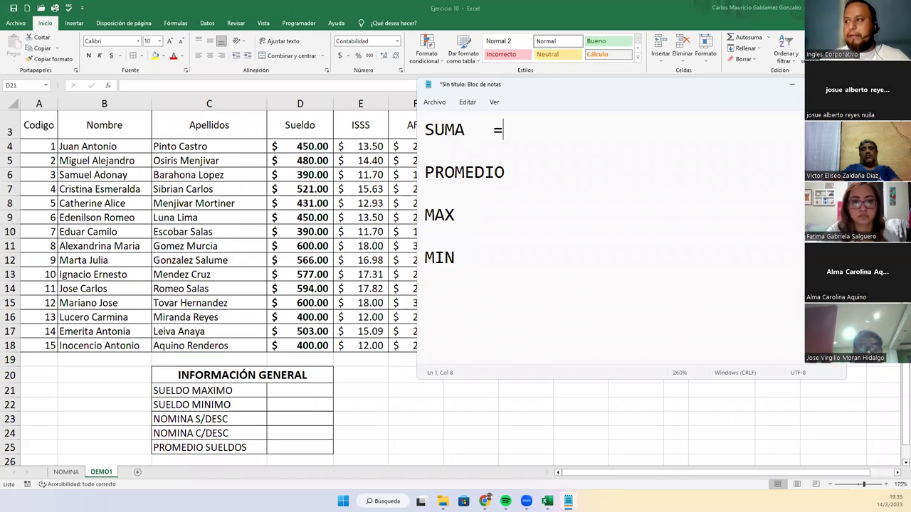
pyautogui.write('=')
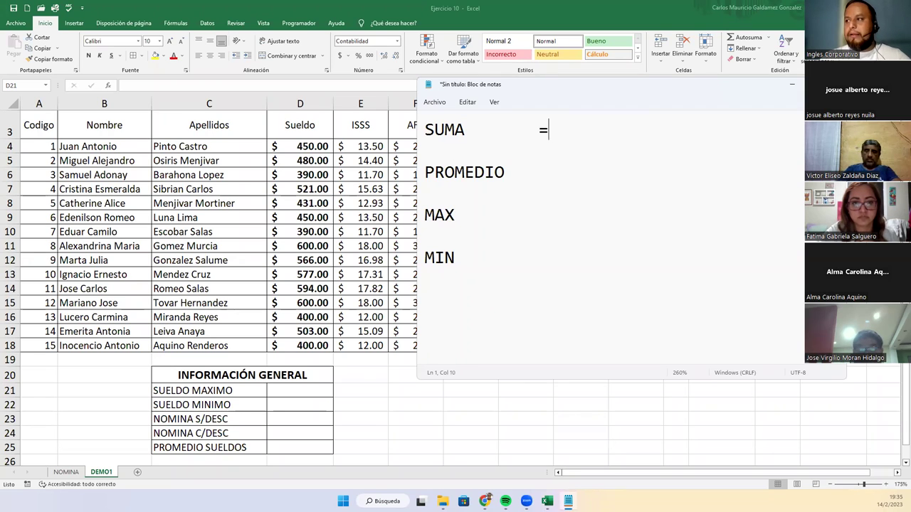
pyautogui.write('SUMA(ARGUMENTOS)')
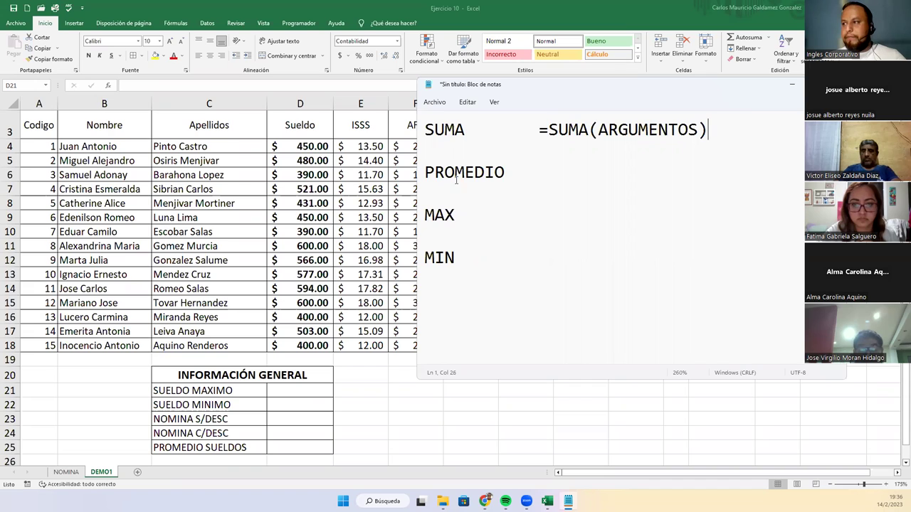
pyautogui.click(507, 175)
pyautogui.write('=PROMEDIO(ARGUMENTOS)')
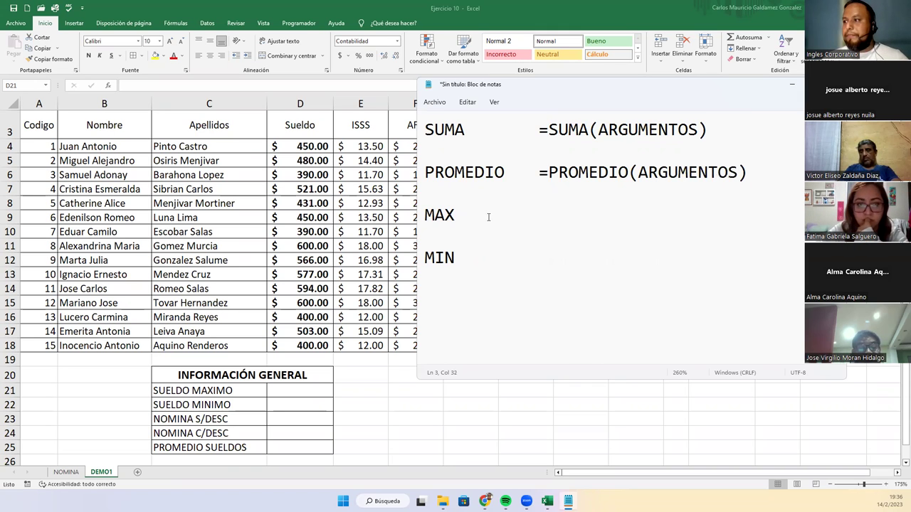
# Add the syntax =MAX(ARGUMENTOS) beside MAX and =MIN(ARGUMENTOS) beside MIN, aligned with the lines above
pyautogui.click(486, 217)
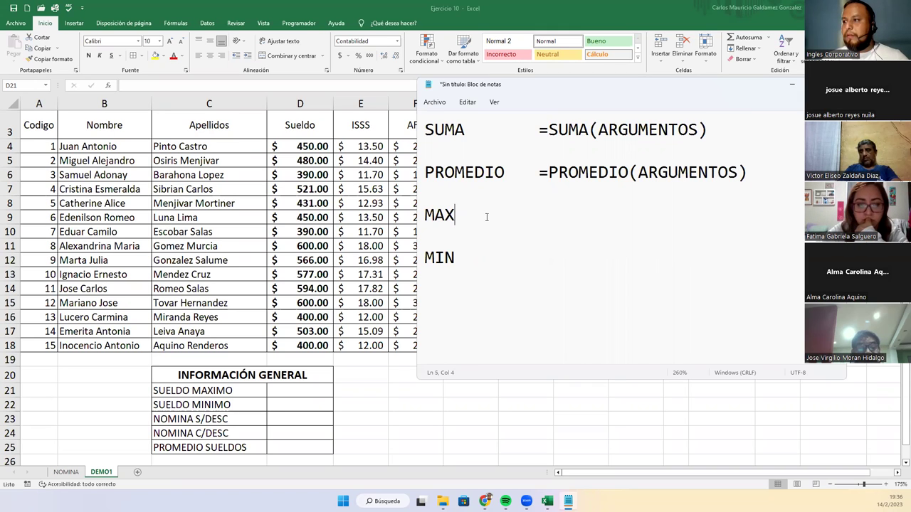
pyautogui.write('=MAX(')
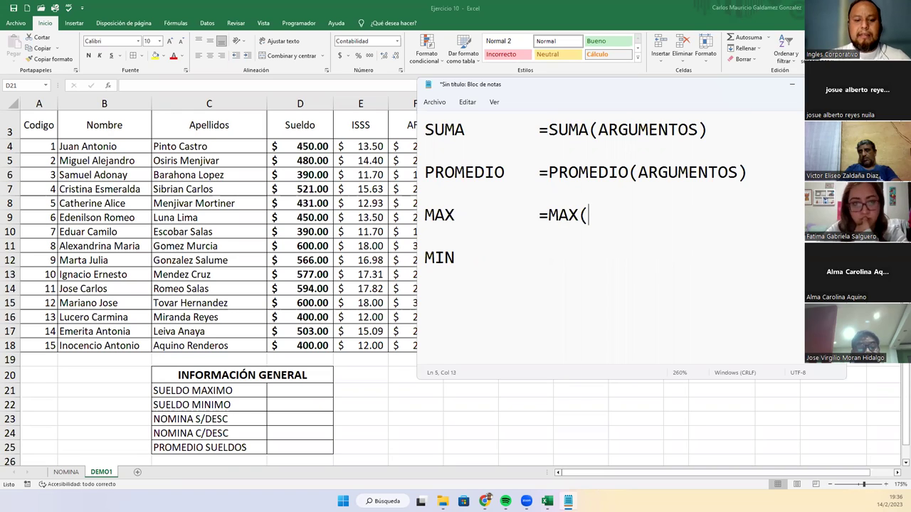
pyautogui.write('ARGUMENTOS)')
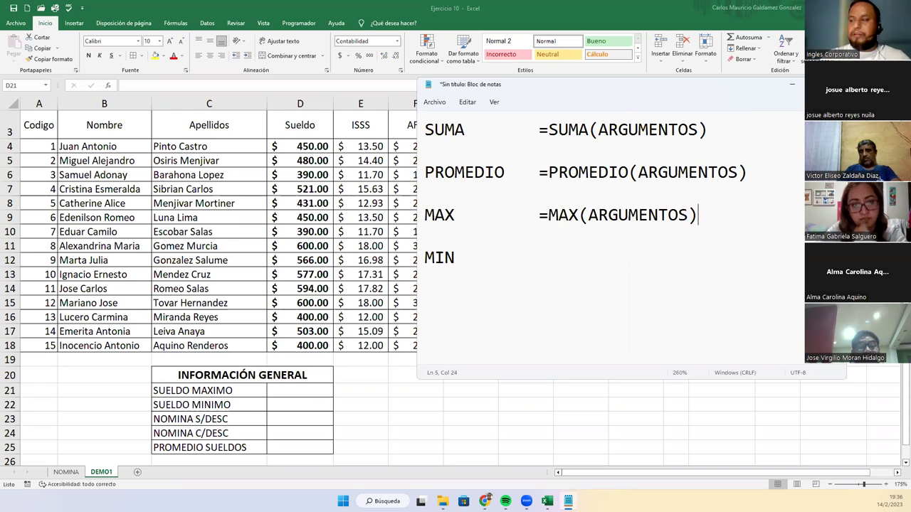
pyautogui.click(487, 252)
pyautogui.press('Tab')
pyautogui.press('Tab')
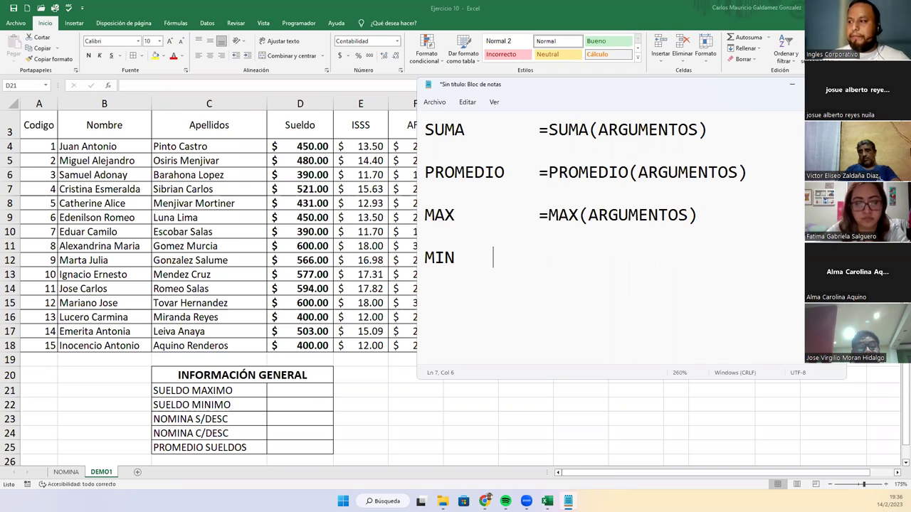
pyautogui.write('=')
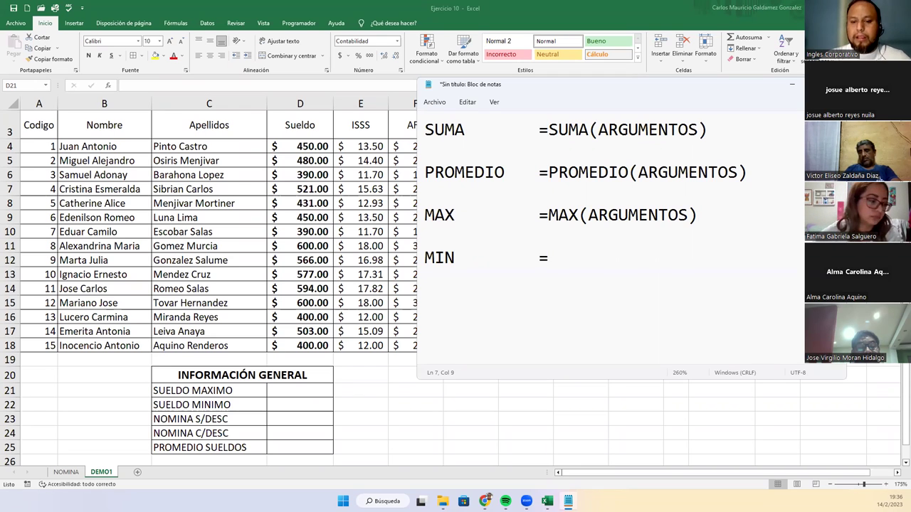
pyautogui.write('MI')
pyautogui.write('N')
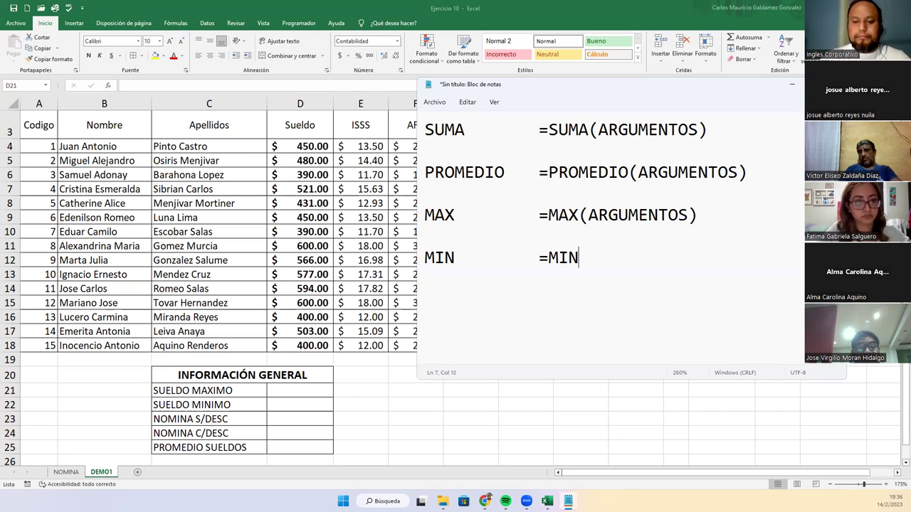
pyautogui.write('(ARGUMENTOS)')
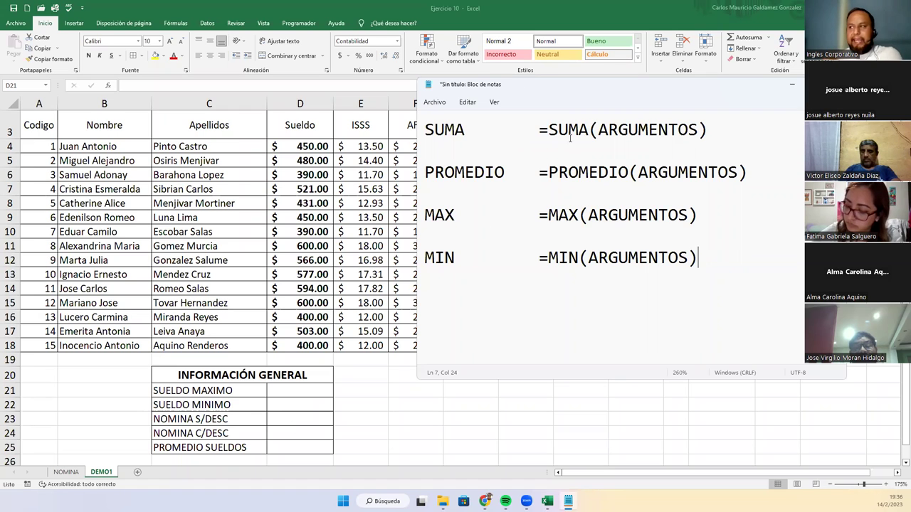
# Highlight ARGUMENTOS in the SUMA syntax line and return to the Excel sheet at the PROMEDIO SUELDOS label
pyautogui.moveTo(597, 133); pyautogui.dragTo(697, 134)
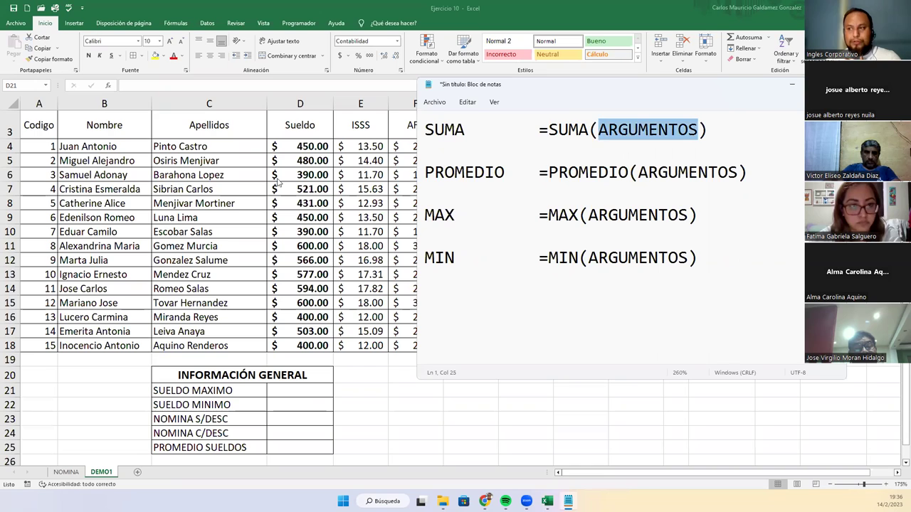
pyautogui.moveTo(518, 85); pyautogui.dragTo(522, 249)
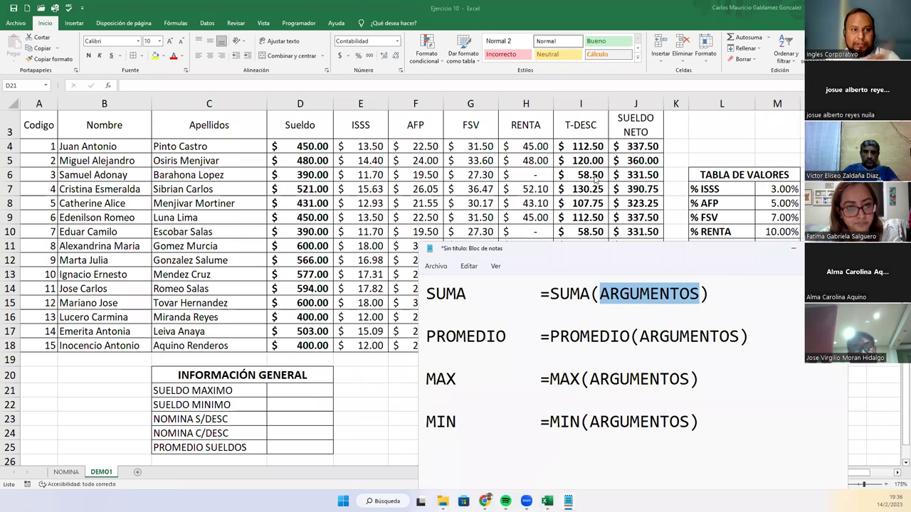
pyautogui.click(204, 448)
pyautogui.doubleClick(204, 448)
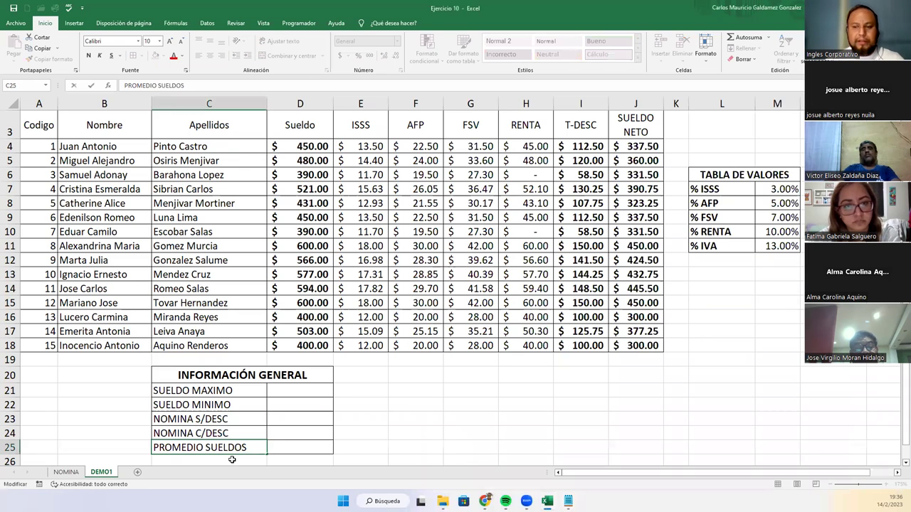
# Enter the label PROMEDIO SUELDOS NE in C26 below PROMEDIO SUELDOS and select C26:D26
pyautogui.click(232, 459)
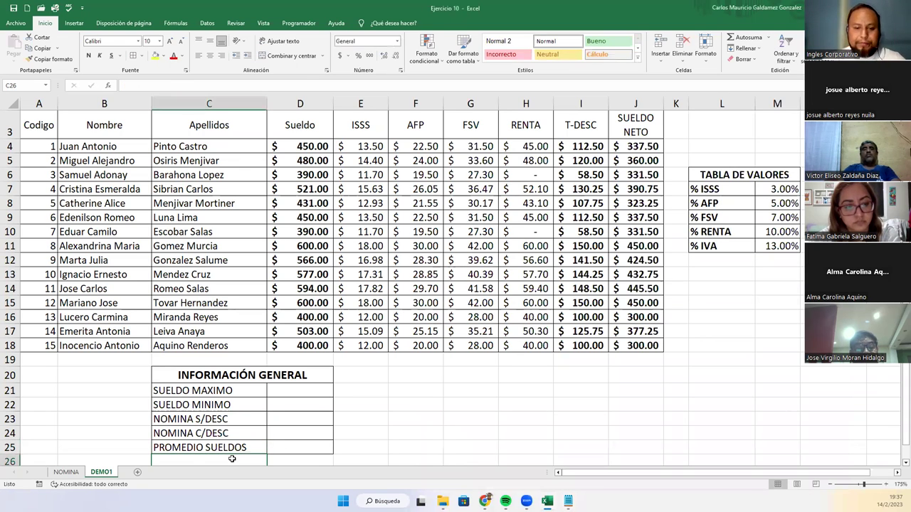
pyautogui.write('PROMEDIO SUL')
pyautogui.press('BackSpace')
pyautogui.write('ELDOS NE')
pyautogui.press('Tab')
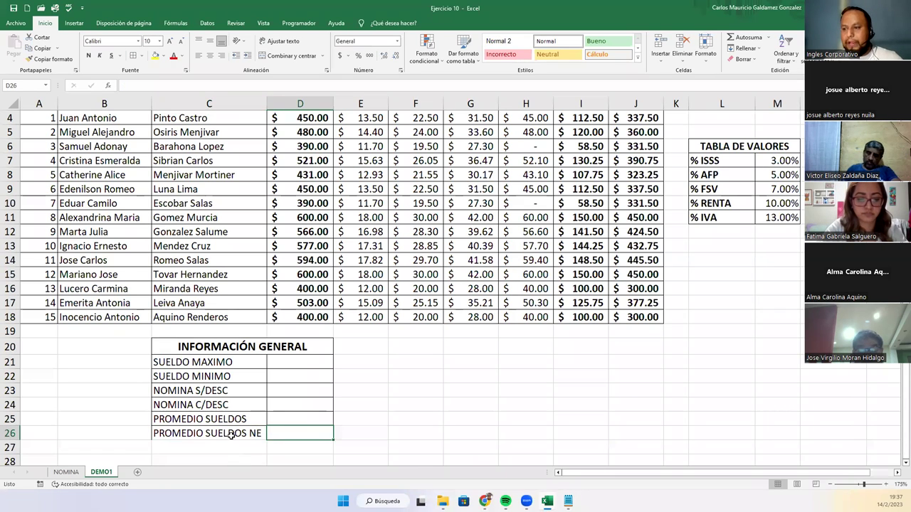
pyautogui.keyDown('shift'); pyautogui.click(233, 436); pyautogui.keyUp('shift')
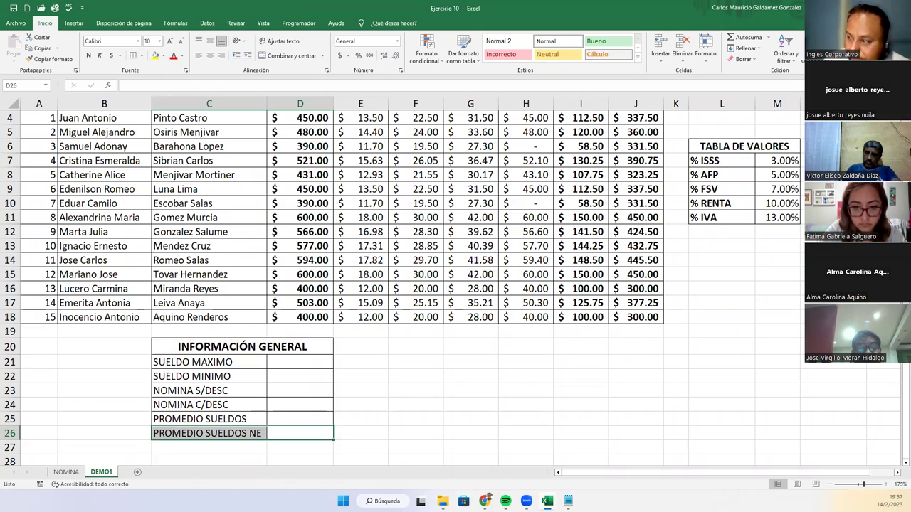
# Select D21 beside SUELDO MAXIMO with the whole information table in view, and switch to the Notepad function notes
pyautogui.click(830, 485)
pyautogui.scroll(1, 443, 307)
pyautogui.scroll(-1, 442, 307)
pyautogui.scroll(1, 443, 308)
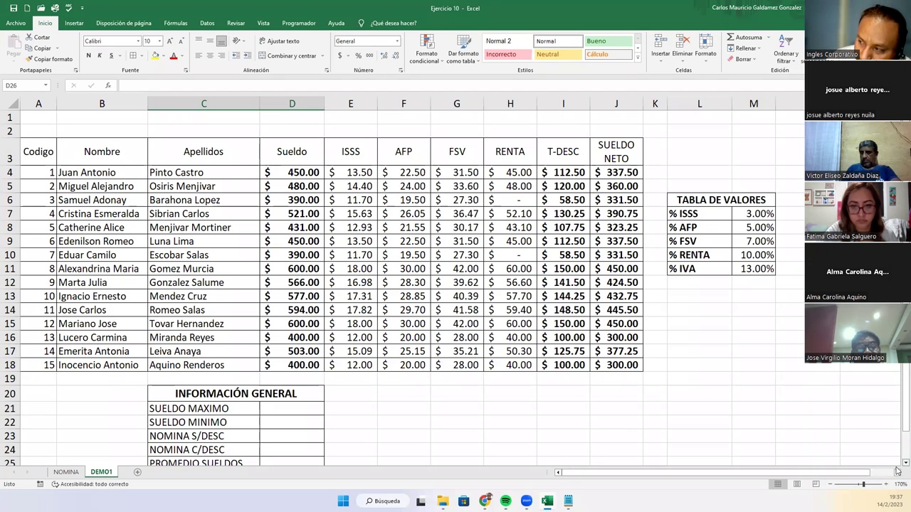
pyautogui.scroll(-1, 896, 468)
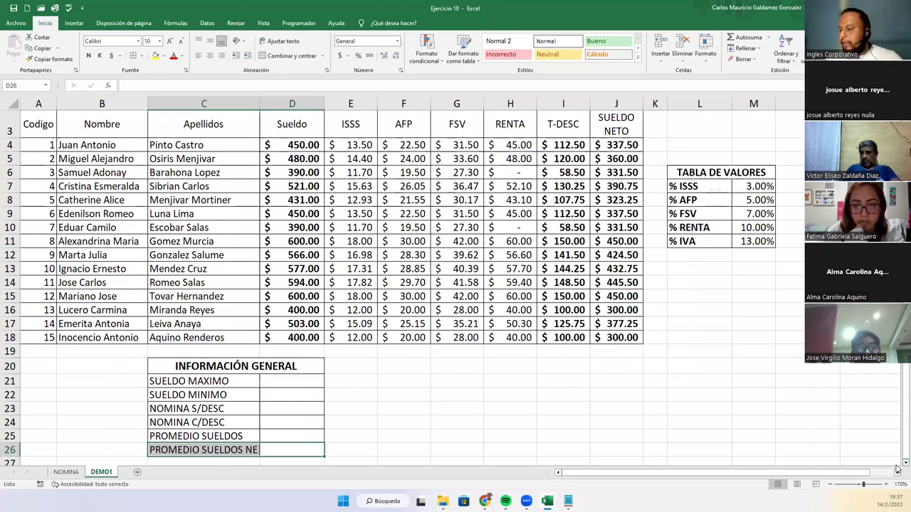
pyautogui.click(455, 338)
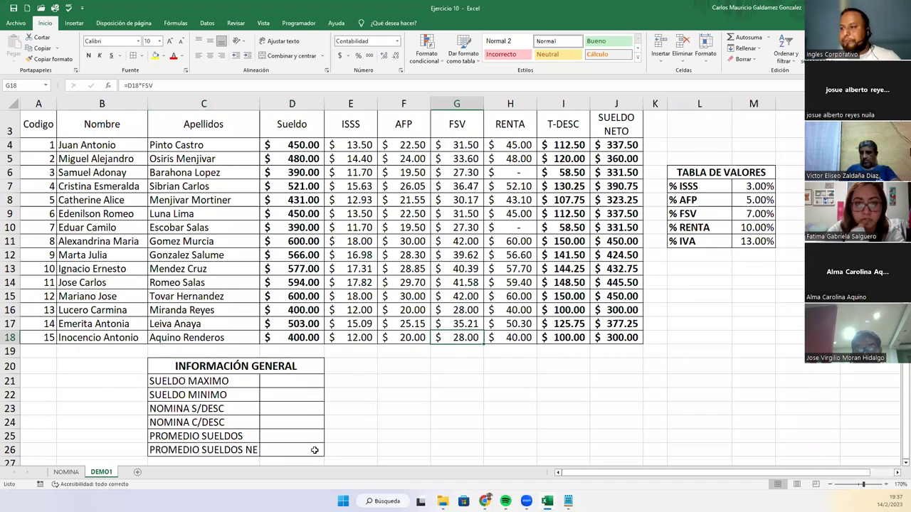
pyautogui.click(276, 382)
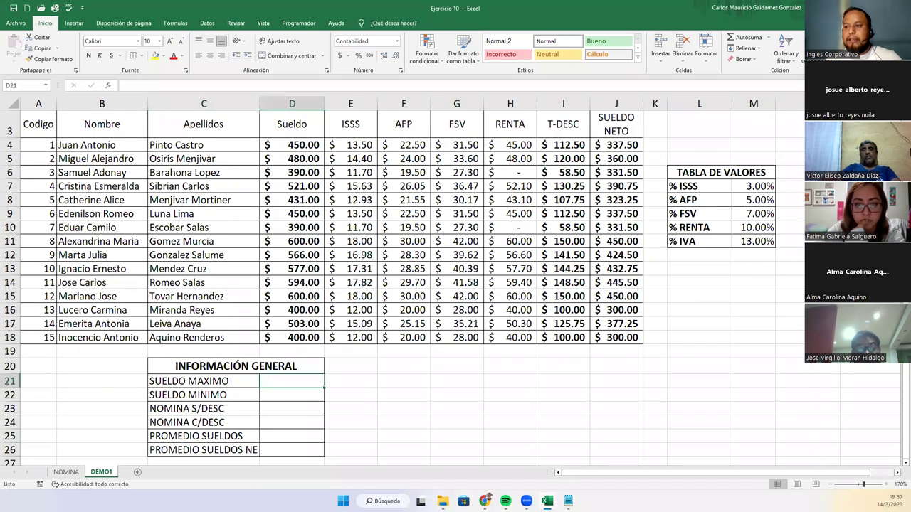
pyautogui.click(568, 501)
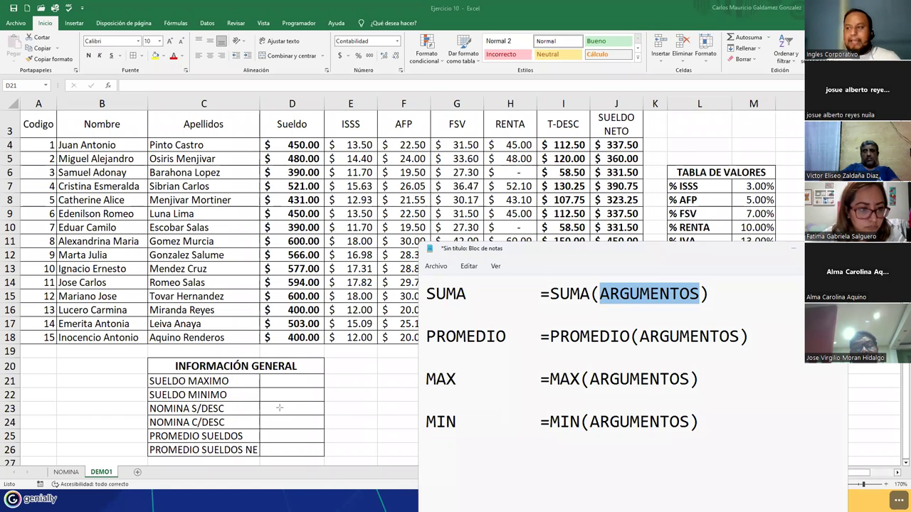
# Draw arrows linking the NOMINA rows to SUMA, SUELDO MAXIMO to MAX, SUELDO MINIMO to MIN and the averages to PROMEDIO, and clear them
pyautogui.moveTo(282, 409); pyautogui.dragTo(420, 298)
pyautogui.moveTo(283, 425); pyautogui.dragTo(425, 304)
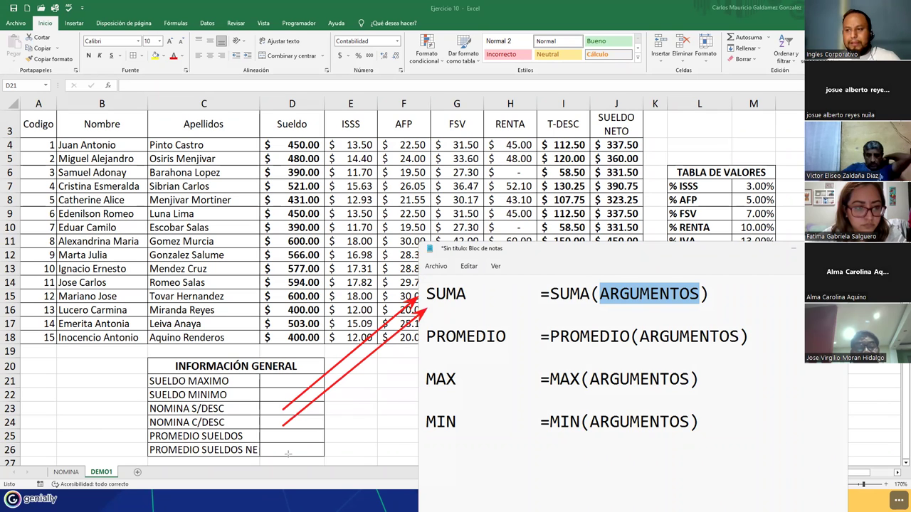
pyautogui.moveTo(273, 382); pyautogui.dragTo(418, 379)
pyautogui.moveTo(276, 393); pyautogui.dragTo(425, 423)
pyautogui.moveTo(300, 437); pyautogui.dragTo(427, 337)
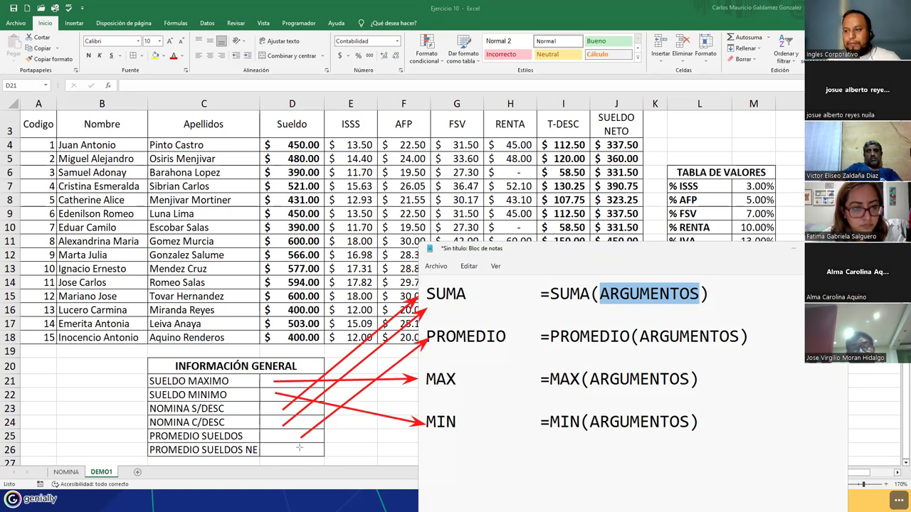
pyautogui.moveTo(311, 450)
pyautogui.mouseDown()
pyautogui.moveTo(376, 368)
pyautogui.moveTo(427, 350)
pyautogui.mouseUp()
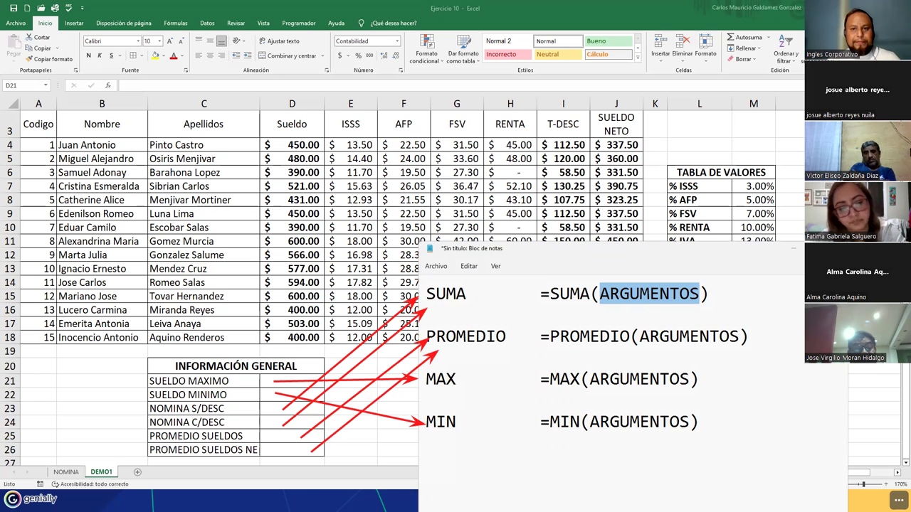
pyautogui.press('e')
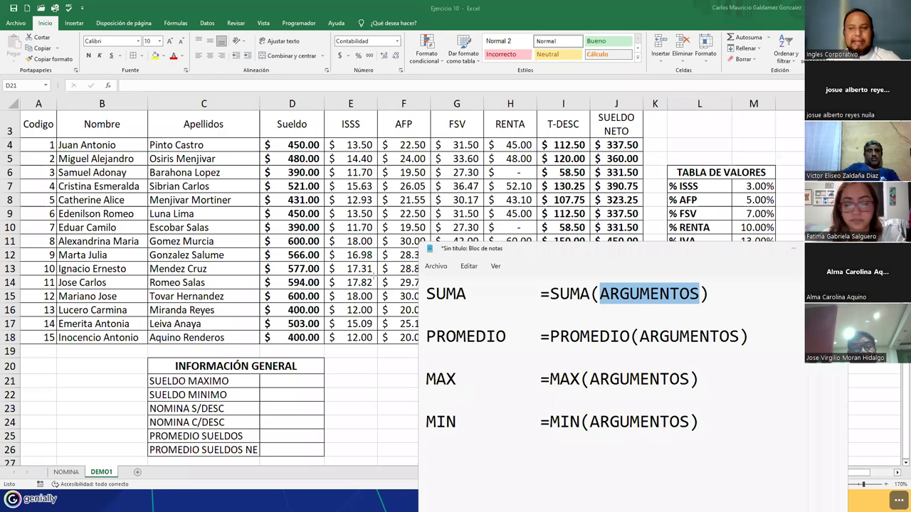
# Add a blank line below the SUMA syntax and the example =max(D4:D18) under the MAX syntax, followed by a blank line
pyautogui.click(723, 291)
pyautogui.press('Return')
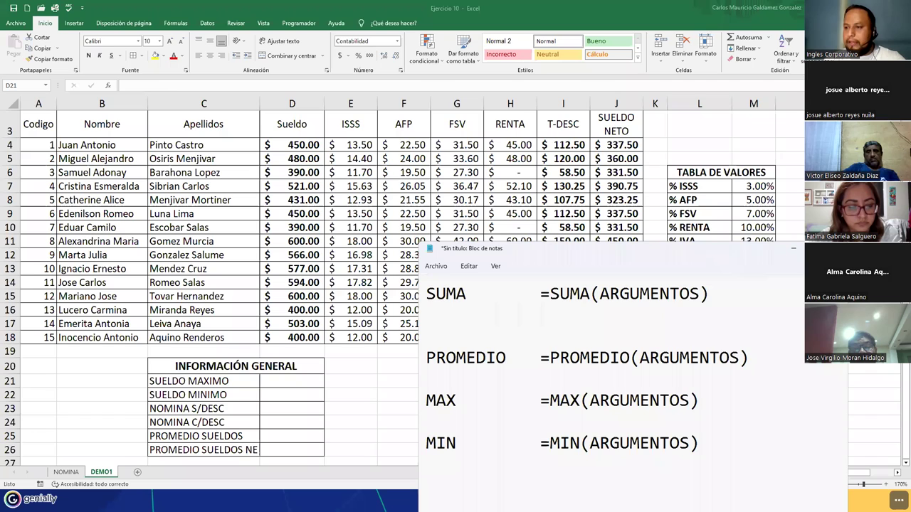
pyautogui.press('Down')
pyautogui.press('Down')
pyautogui.press('Down')
pyautogui.press('Down')
pyautogui.press('Down')
pyautogui.write('=')
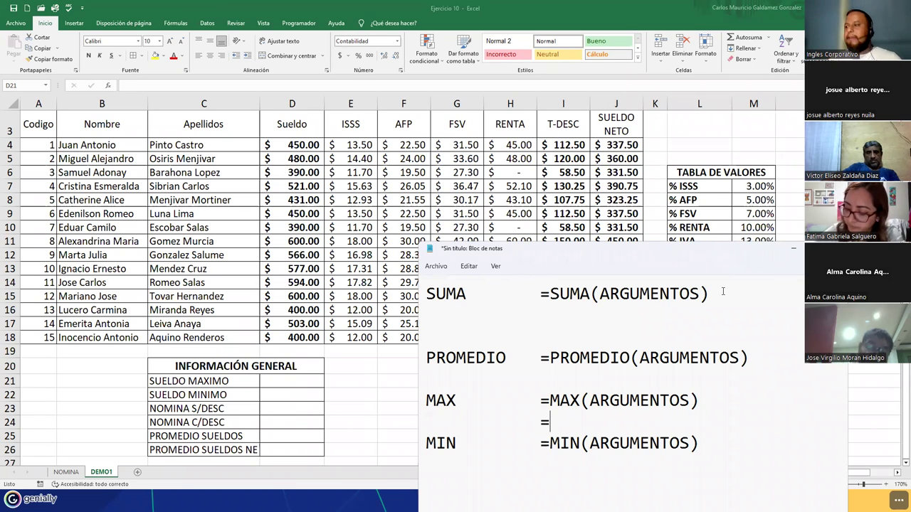
pyautogui.write('max(')
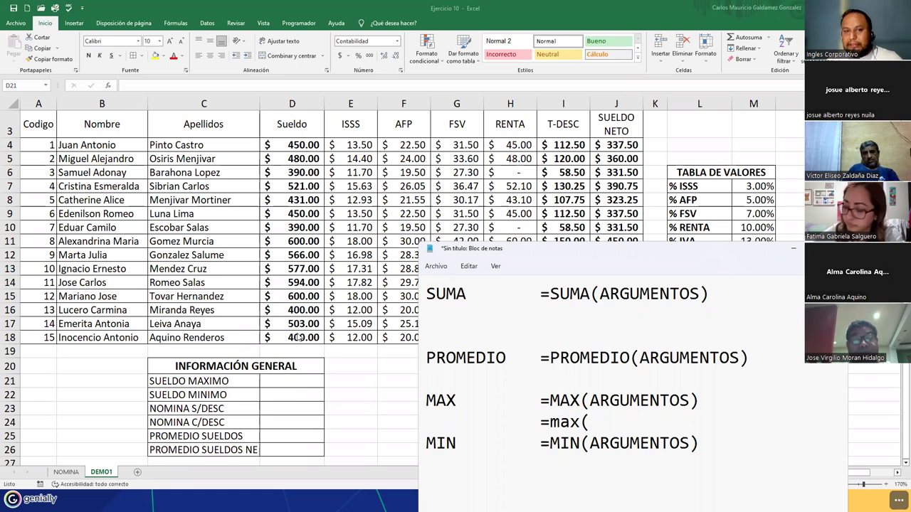
pyautogui.write('D')
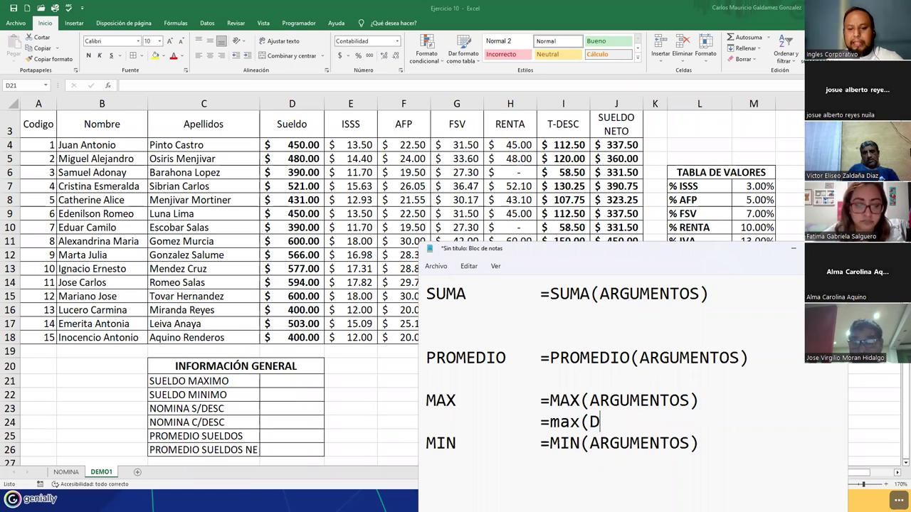
pyautogui.write('4:D18)')
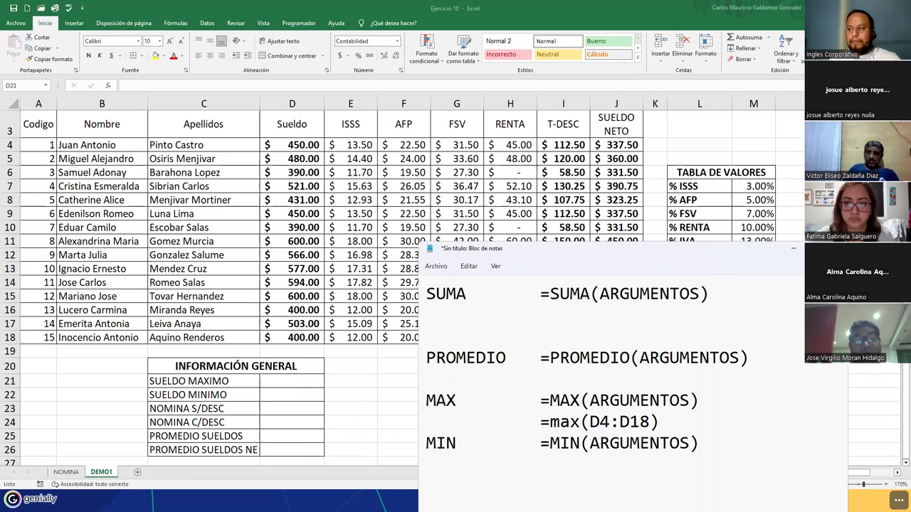
pyautogui.press('Return')
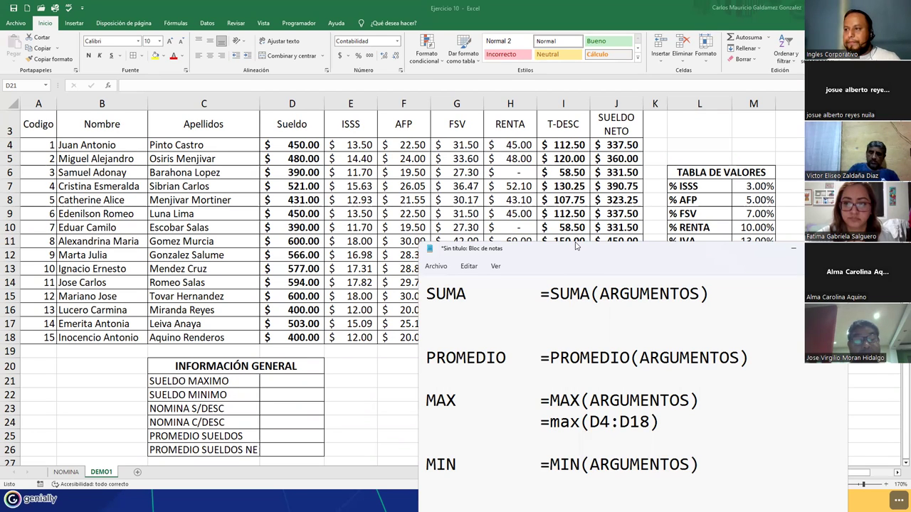
# Reposition the Notepad window so its lower lines show and add the example =min(D4:D18) under the MIN syntax
pyautogui.moveTo(576, 245); pyautogui.dragTo(594, 204)
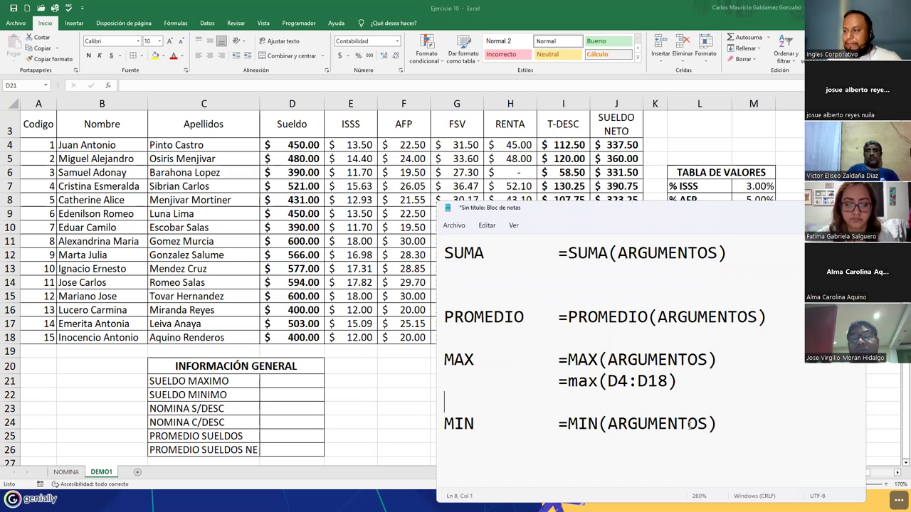
pyautogui.press('Down')
pyautogui.press('Down')
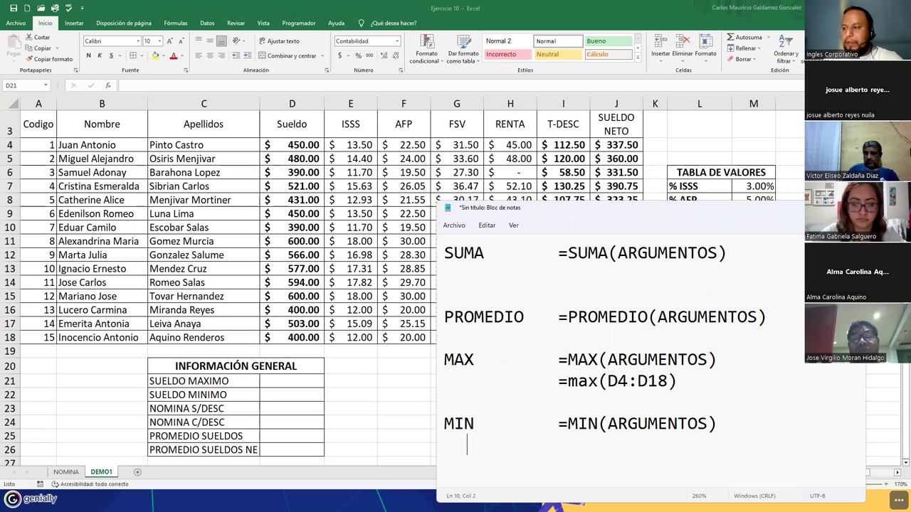
pyautogui.write('=min')
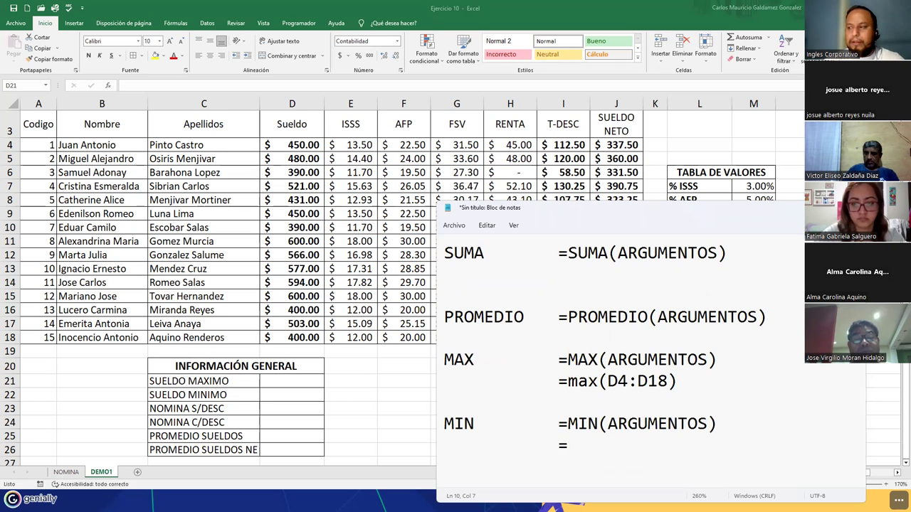
pyautogui.write('(')
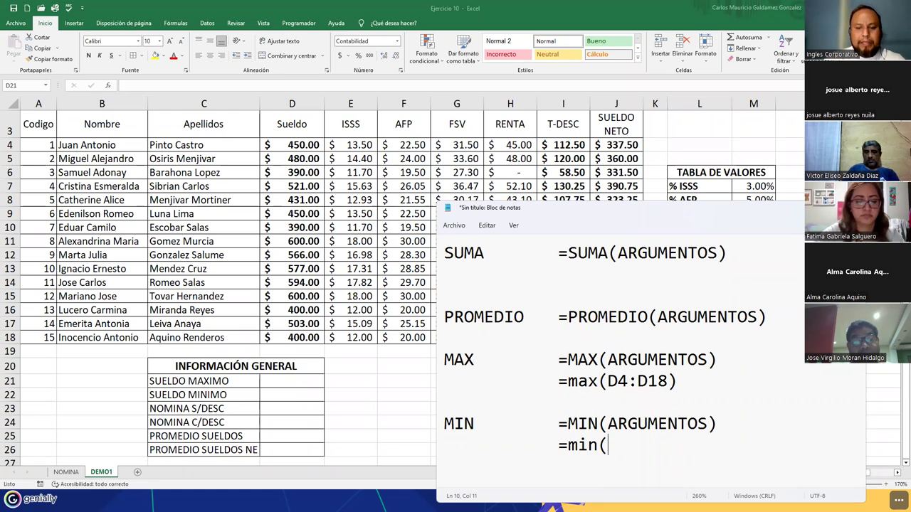
pyautogui.write('D4')
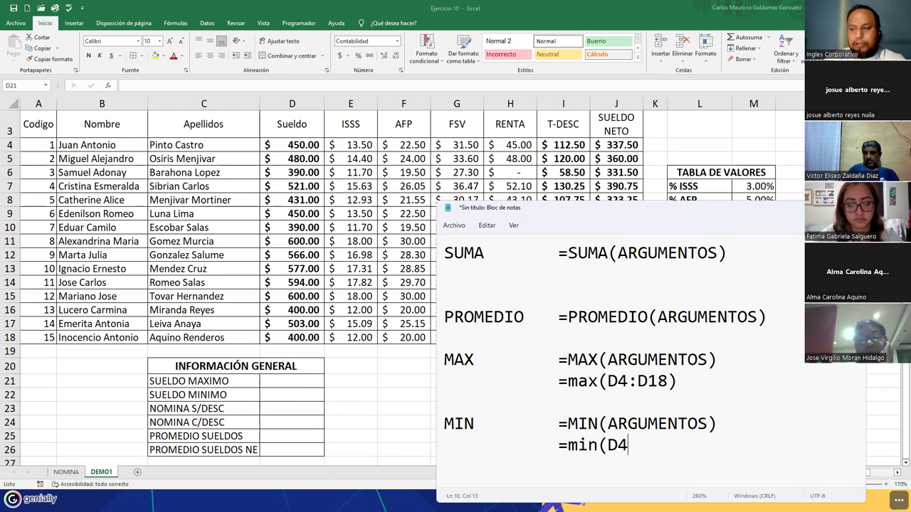
pyautogui.write(':D18)')
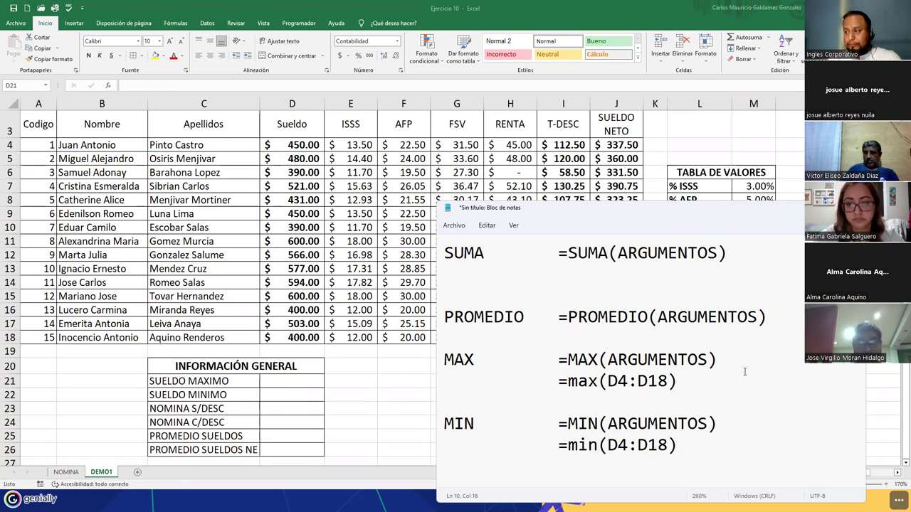
# Copy =max(D4:D18) from the notes into D21 for SUELDO MAXIMO in Excel, and make D21:D26 bold
pyautogui.moveTo(678, 382); pyautogui.dragTo(560, 385)
pyautogui.hotkey('ctrl', 'c')
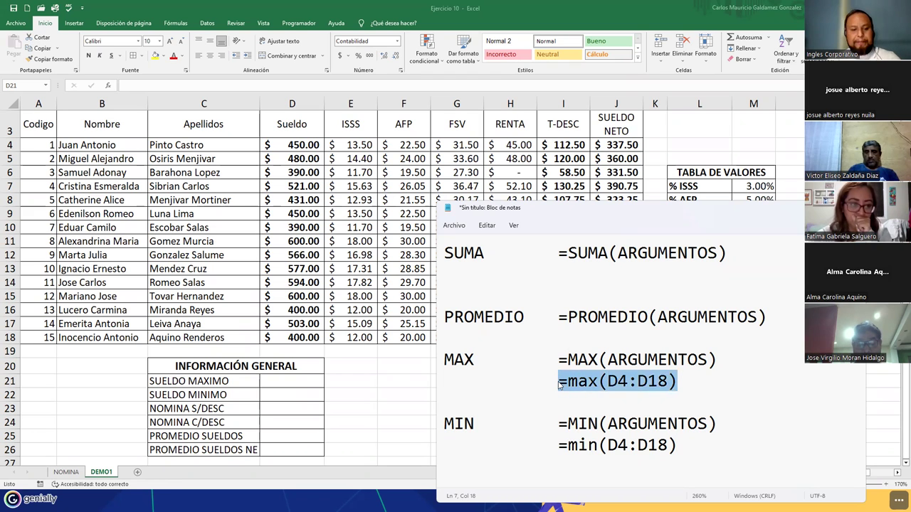
pyautogui.click(281, 381)
pyautogui.doubleClick(283, 382)
pyautogui.hotkey('ctrl', 'v')
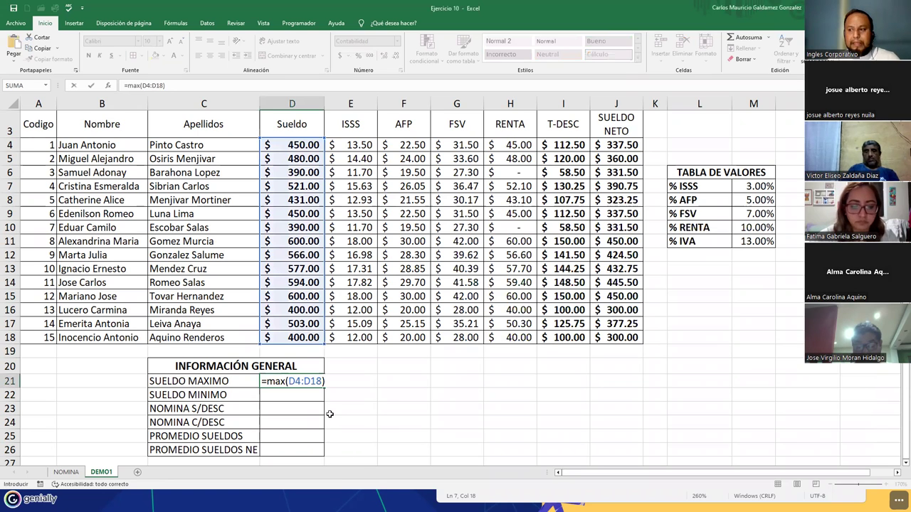
pyautogui.hotkey('ctrl', 'Return')
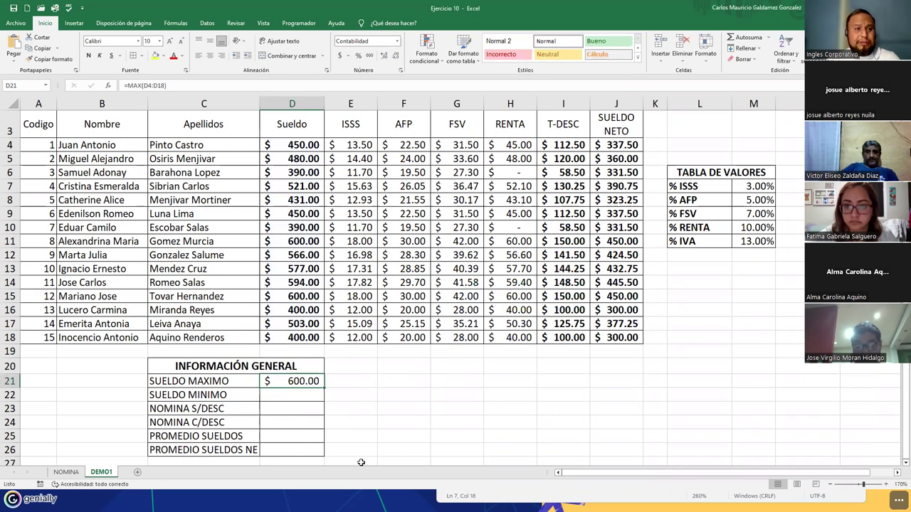
pyautogui.moveTo(276, 379); pyautogui.dragTo(292, 451)
pyautogui.click(88, 55)
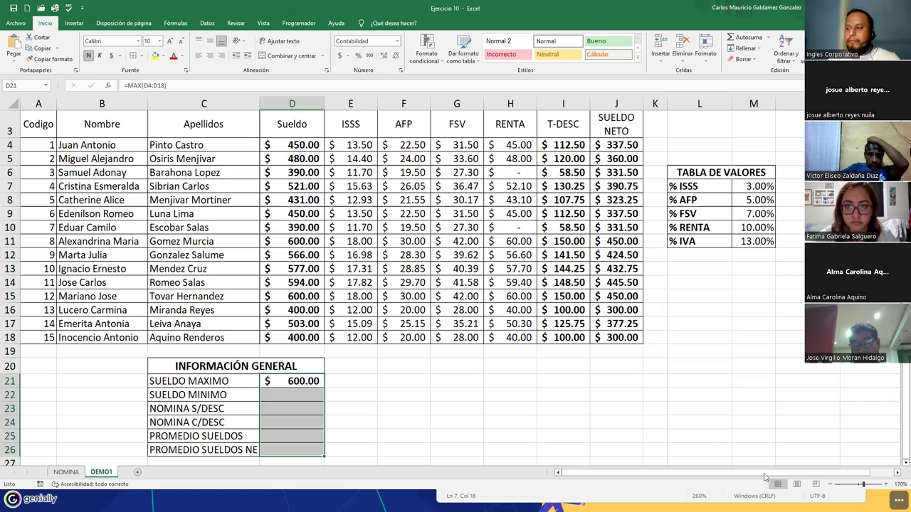
# Copy =min(D4:D18) from the notes into D22 for SUELDO MINIMO and check the formulas in D21 and D22
pyautogui.click(586, 495)
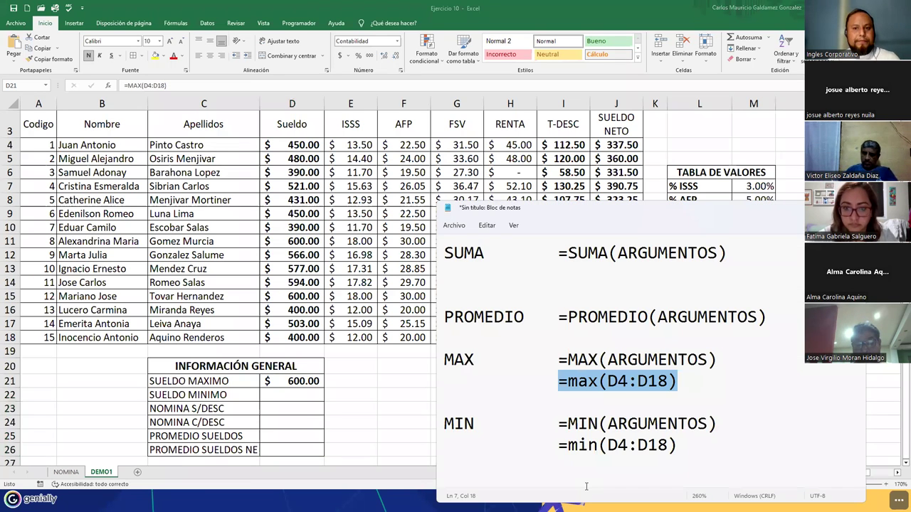
pyautogui.moveTo(559, 446); pyautogui.dragTo(693, 446)
pyautogui.hotkey('ctrl', 'c')
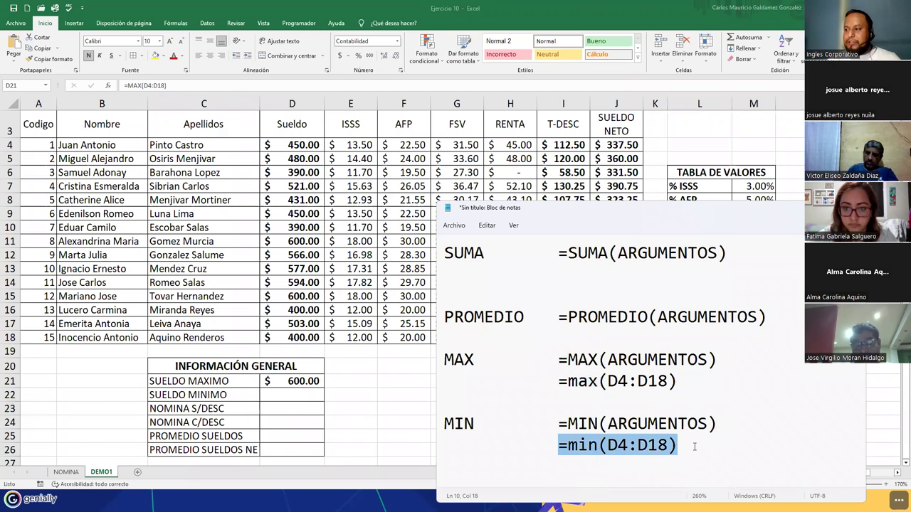
pyautogui.click(308, 396)
pyautogui.hotkey('ctrl', 'v')
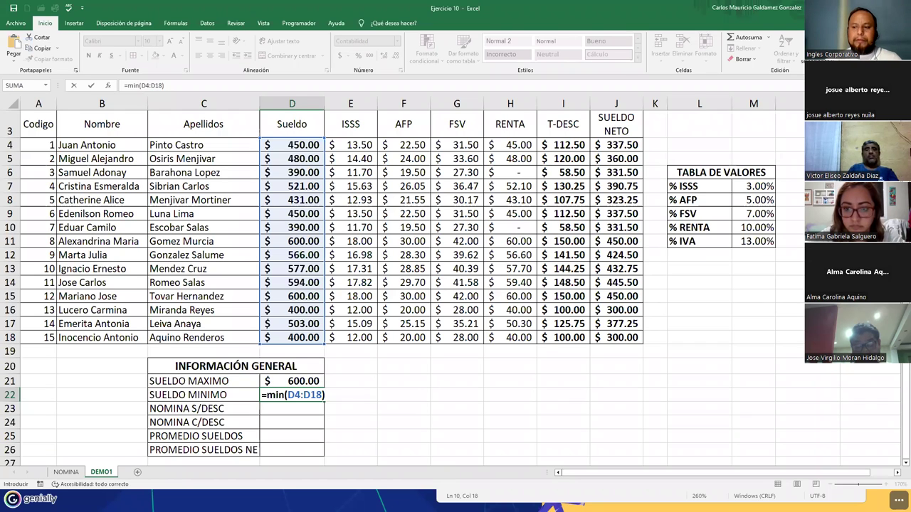
pyautogui.hotkey('ctrl', 'Return')
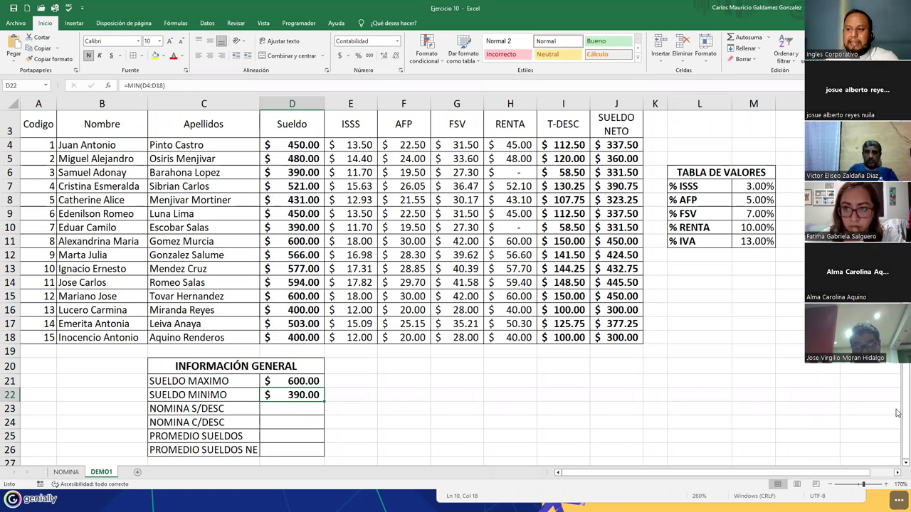
pyautogui.moveTo(274, 382); pyautogui.dragTo(278, 394)
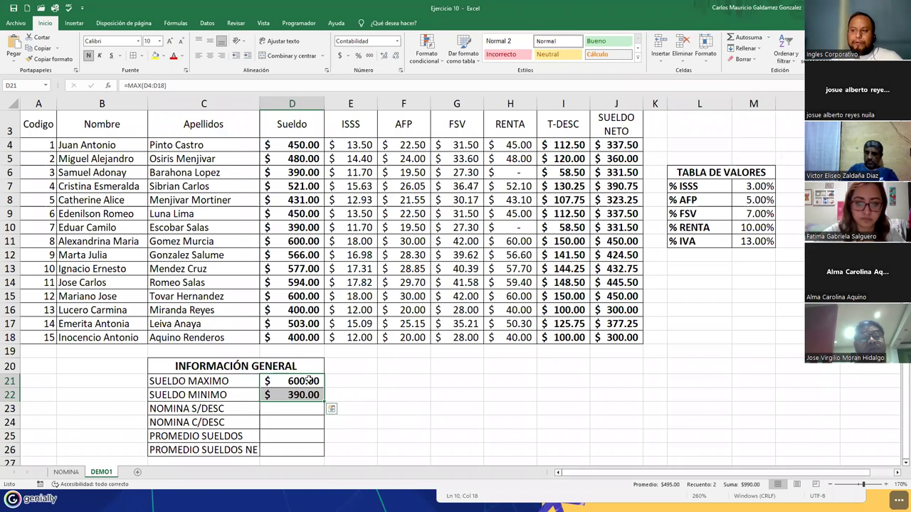
pyautogui.click(309, 380)
pyautogui.click(314, 396)
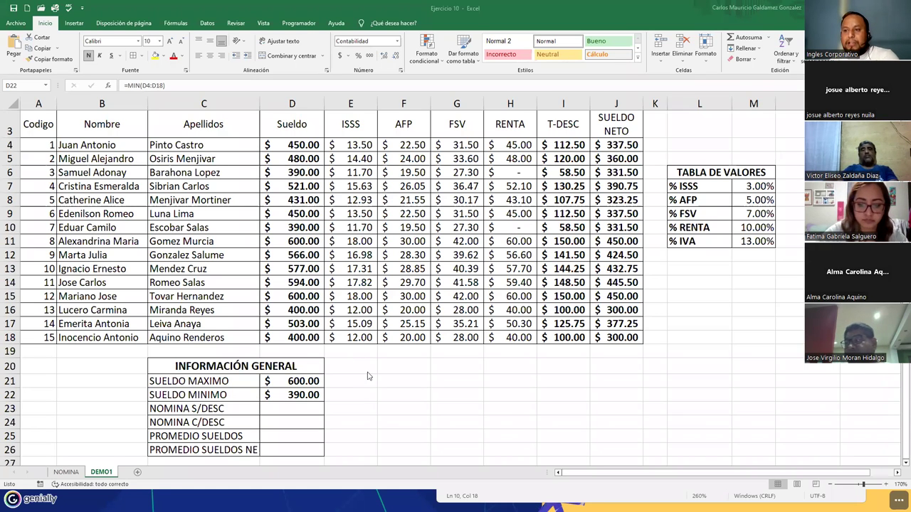
# Switch to the Notepad notes and add the example =SUMA(D4:D18) on the line under the SUMA syntax
pyautogui.click(301, 403)
pyautogui.click(301, 405)
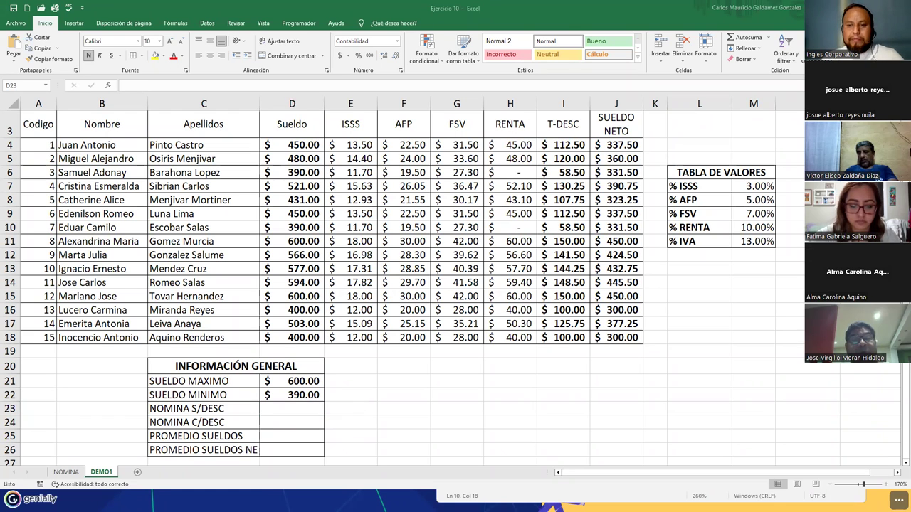
pyautogui.hotkey('alt', 'Tab')
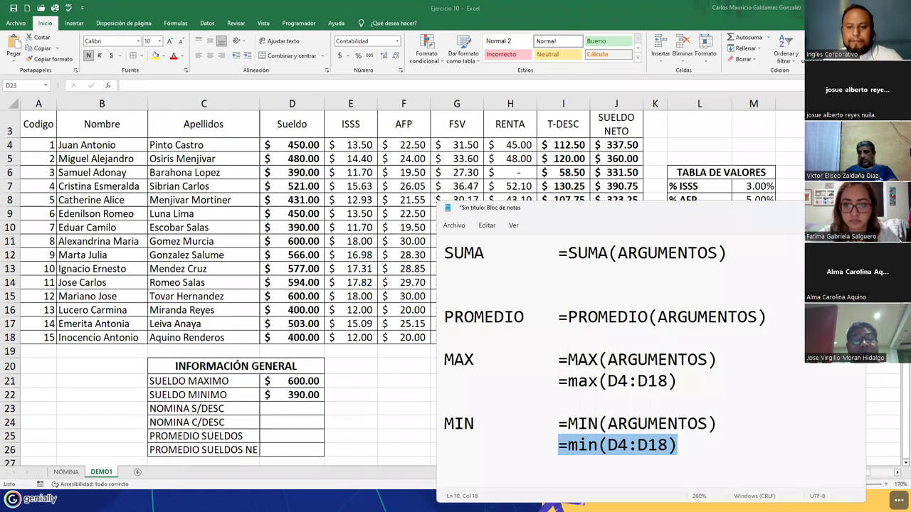
pyautogui.click(585, 297)
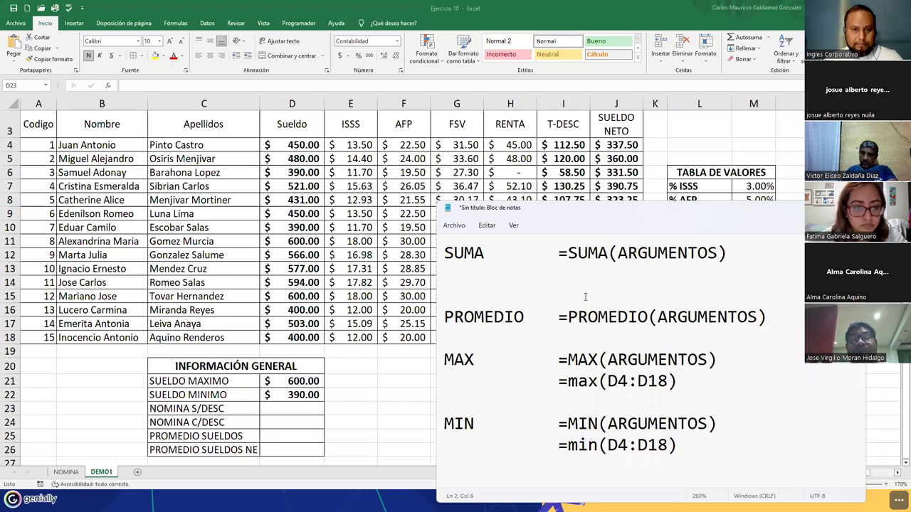
pyautogui.write('=SU')
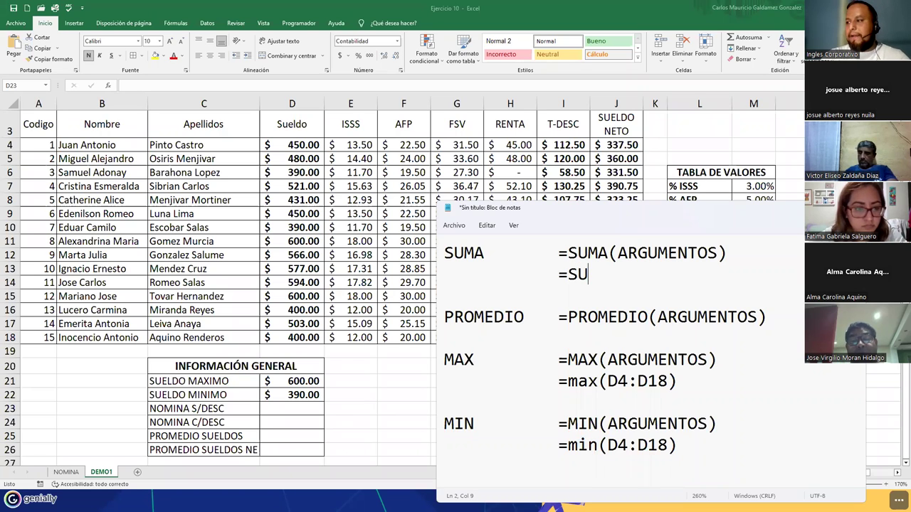
pyautogui.write('MA(')
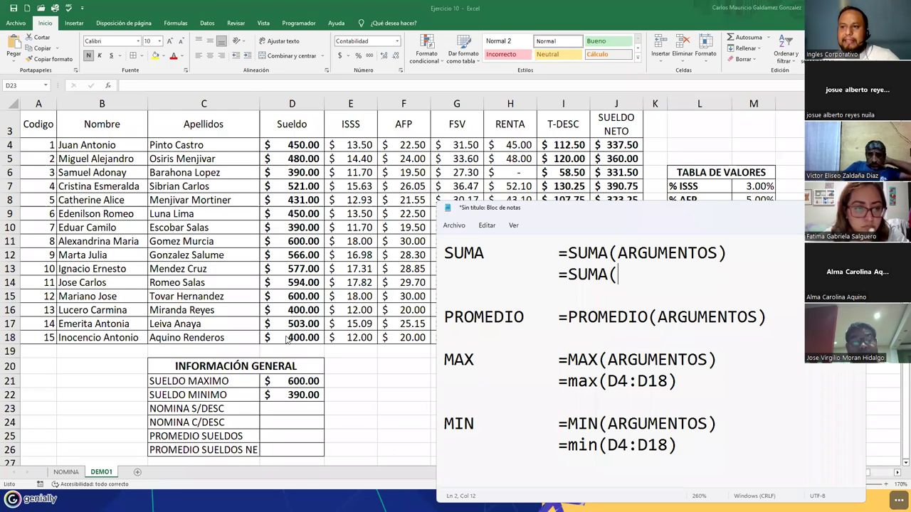
pyautogui.write('D4')
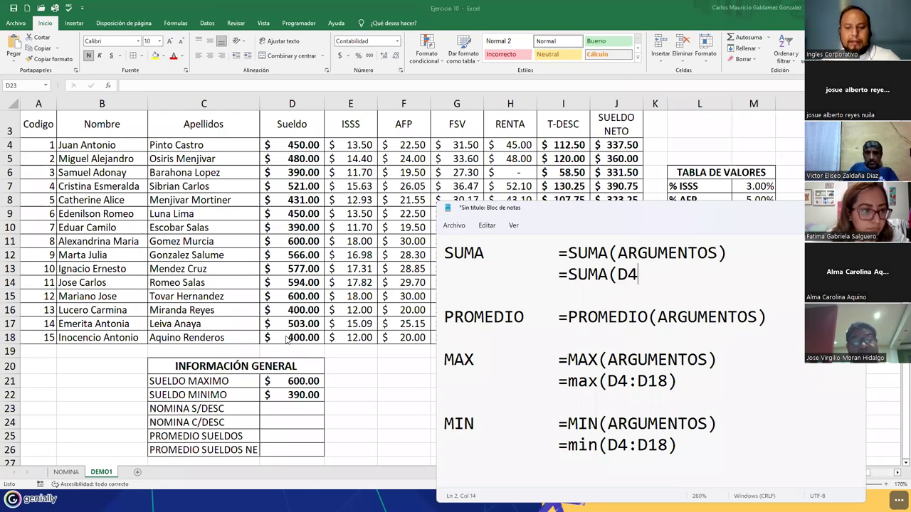
pyautogui.write(':D18)')
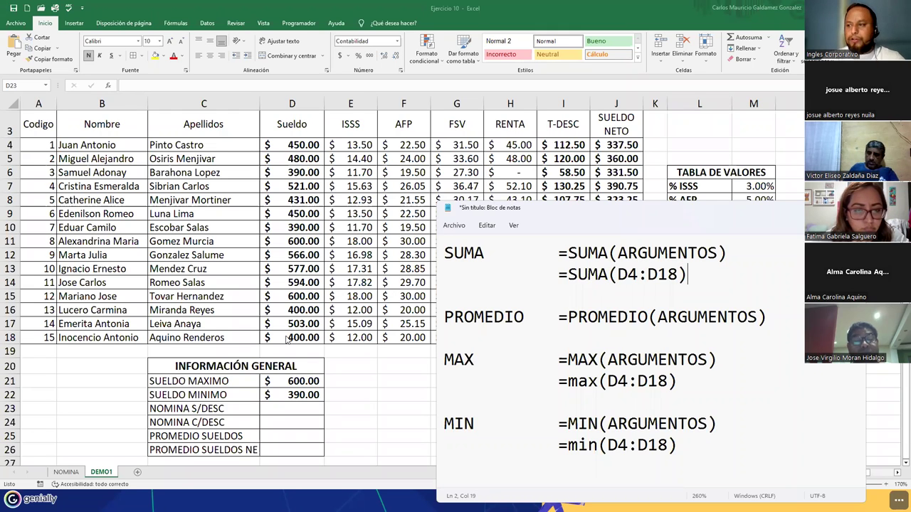
# Copy =SUMA(D4:D18) from the notes into D23 for NOMINA S/DESC in Excel and check the entered formula
pyautogui.keyDown('shift'); pyautogui.click(558, 275); pyautogui.keyUp('shift')
pyautogui.hotkey('ctrl', 'c')
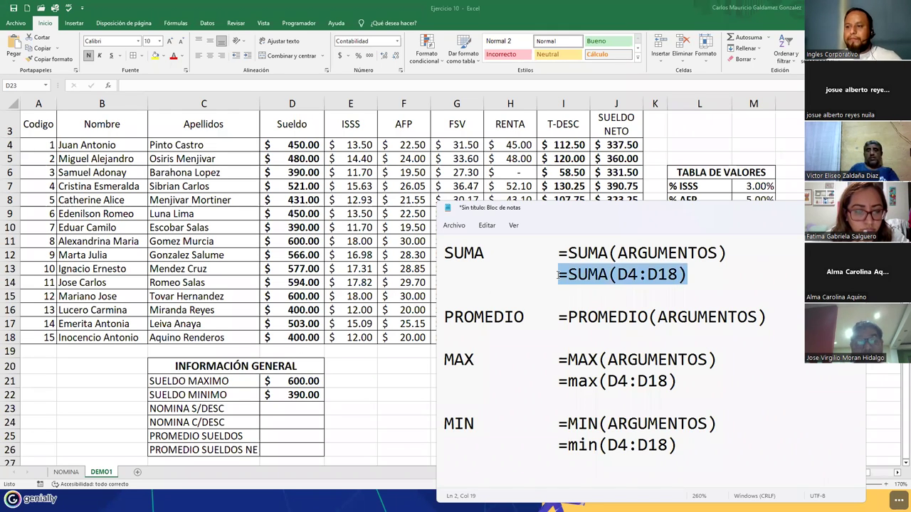
pyautogui.doubleClick(290, 409)
pyautogui.hotkey('ctrl', 'v')
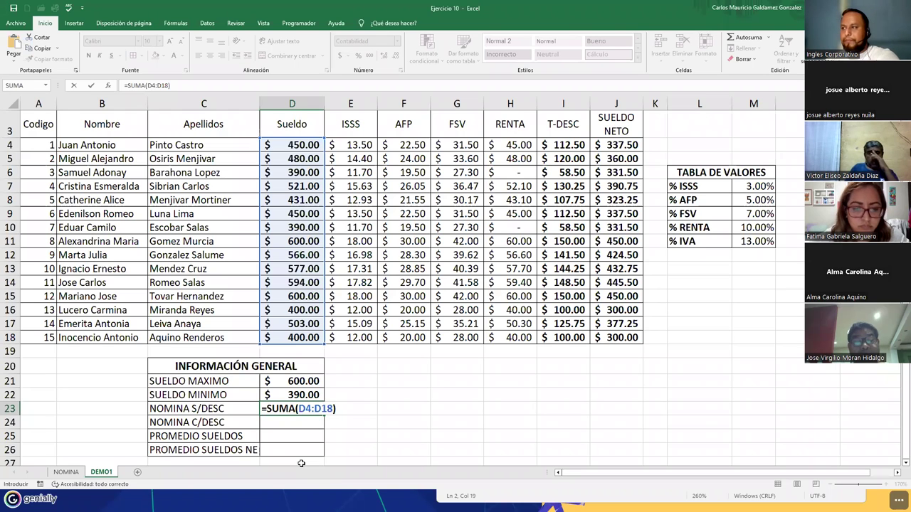
pyautogui.press('Return')
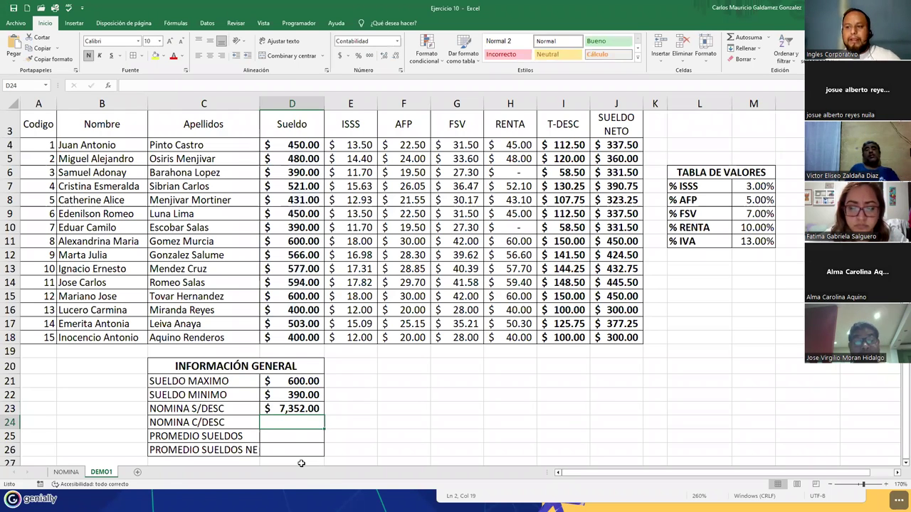
pyautogui.click(276, 407)
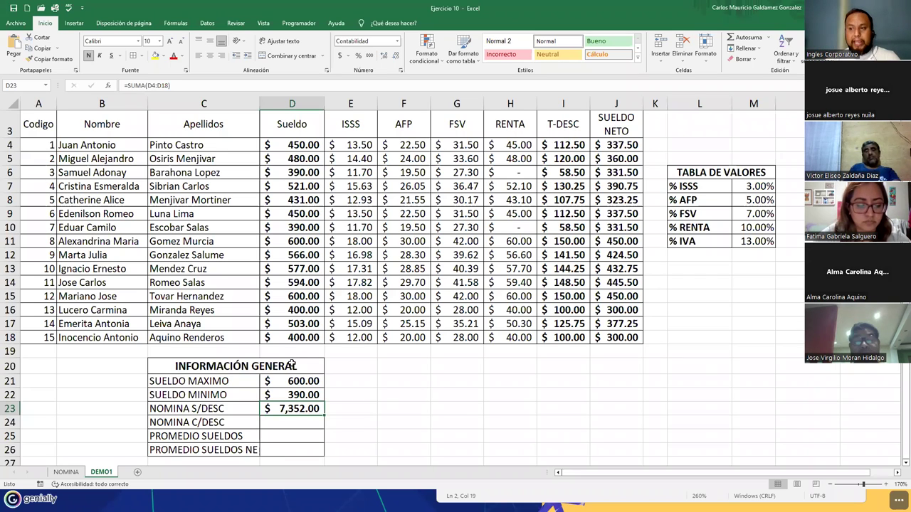
# Return to the Notepad notes and label the =SUMA(D4:D18) example with s/desc
pyautogui.click(274, 423)
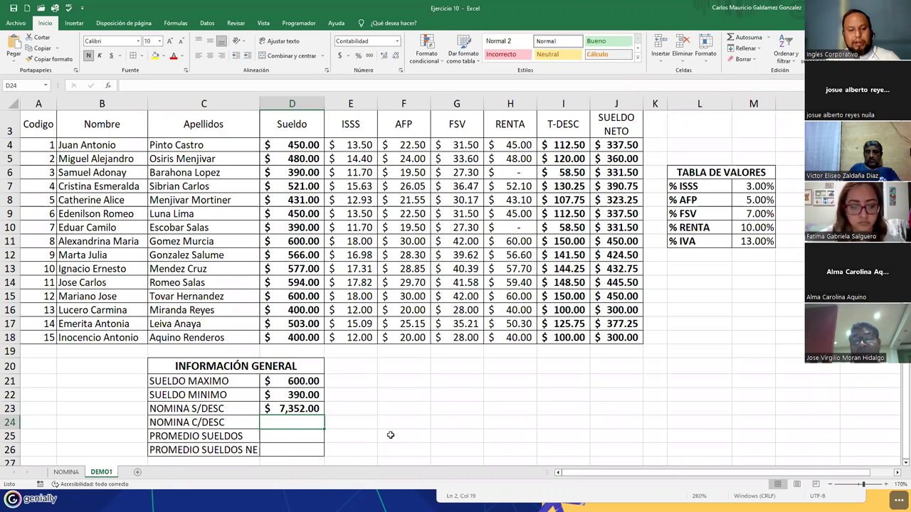
pyautogui.hotkey('alt', 'Tab')
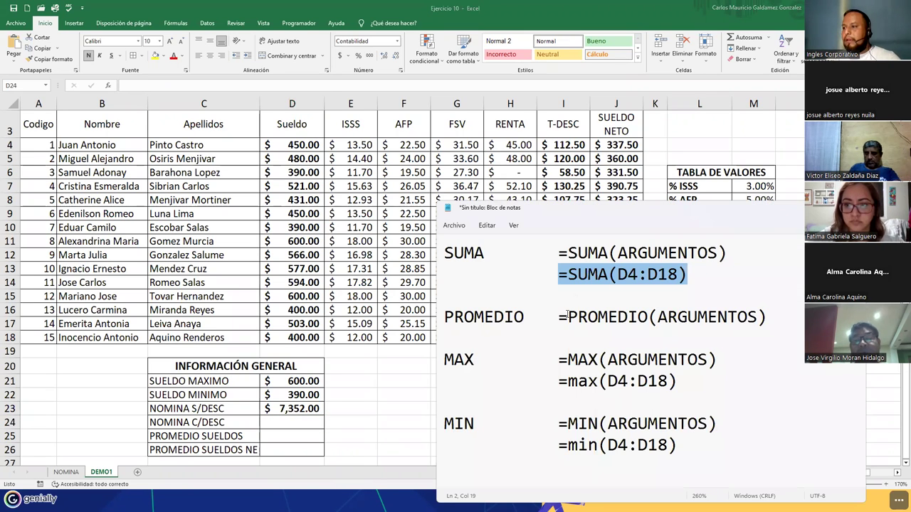
pyautogui.click(690, 279)
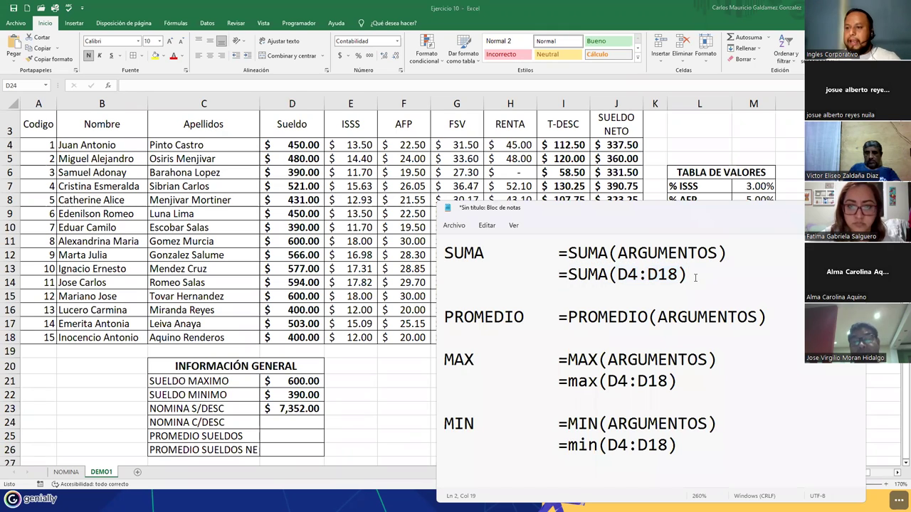
pyautogui.write('s')
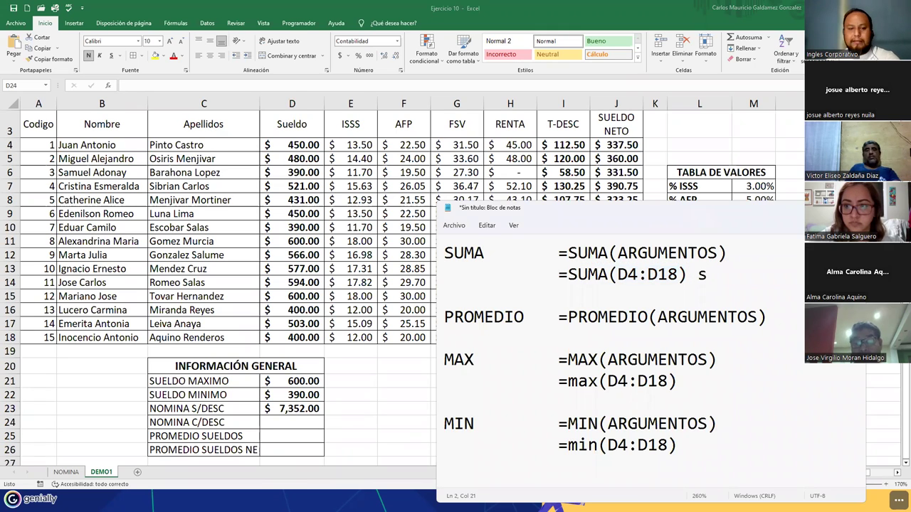
pyautogui.write('&')
pyautogui.press('BackSpace')
pyautogui.write('(desc')
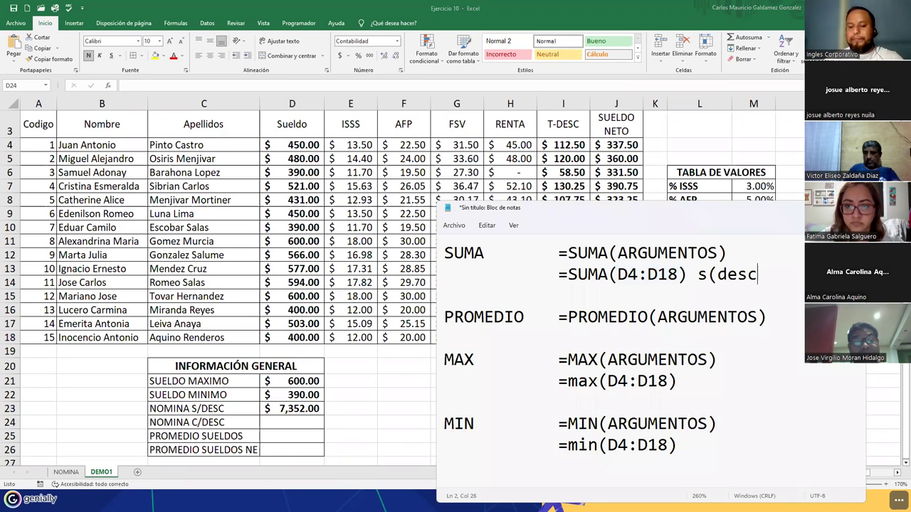
pyautogui.click(727, 274)
pyautogui.click(718, 274)
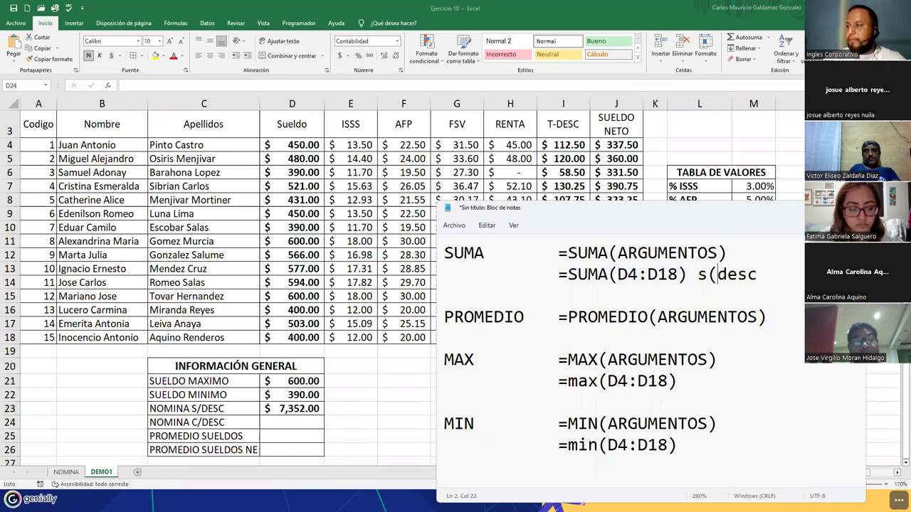
pyautogui.press('BackSpace')
pyautogui.write('/')
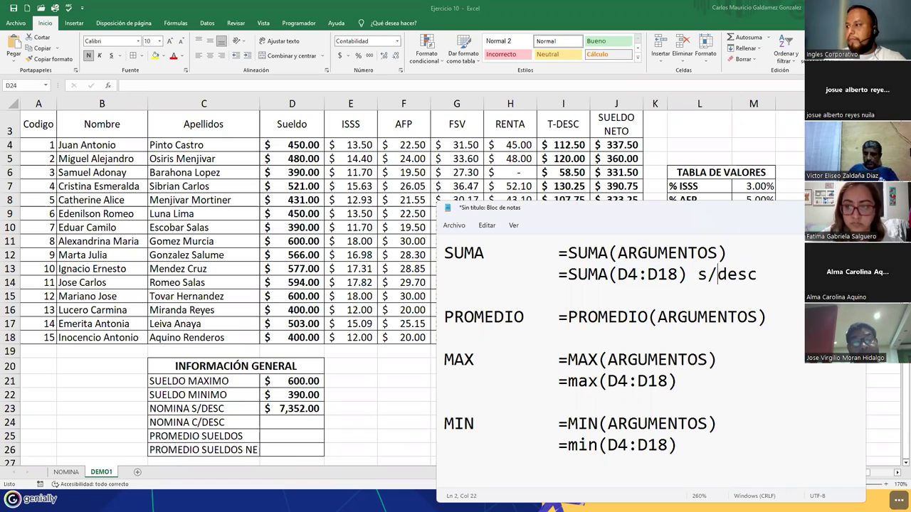
pyautogui.press('Right')
pyautogui.press('Right')
pyautogui.press('Right')
pyautogui.press('Right')
# Add a line =SUMA(J4:J18) c/desc below the s/desc example, moving the Notepad window so the SUELDO NETO column shows
pyautogui.press('Return')
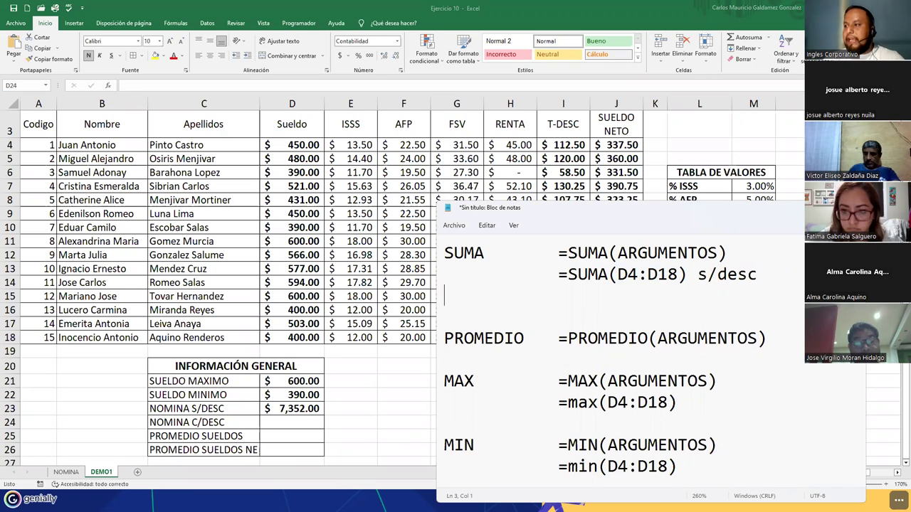
pyautogui.write('=')
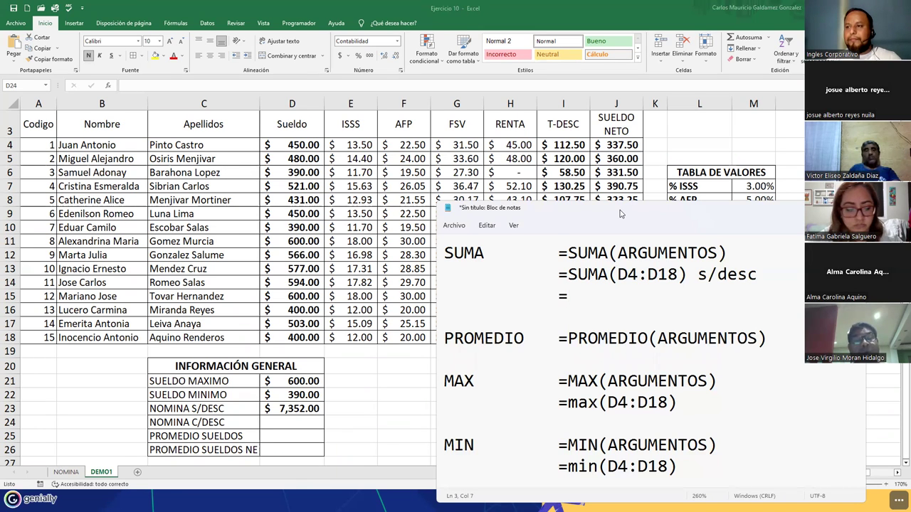
pyautogui.moveTo(619, 213); pyautogui.dragTo(224, 41)
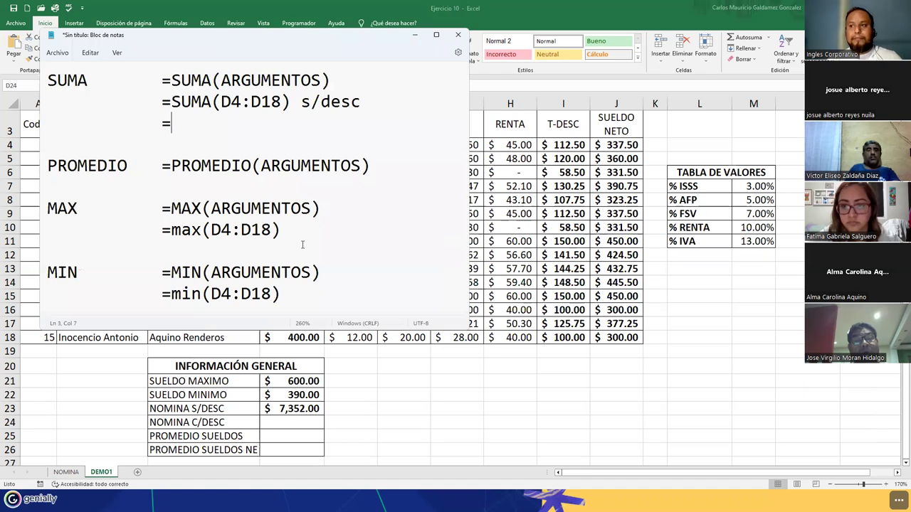
pyautogui.write('SUMA(')
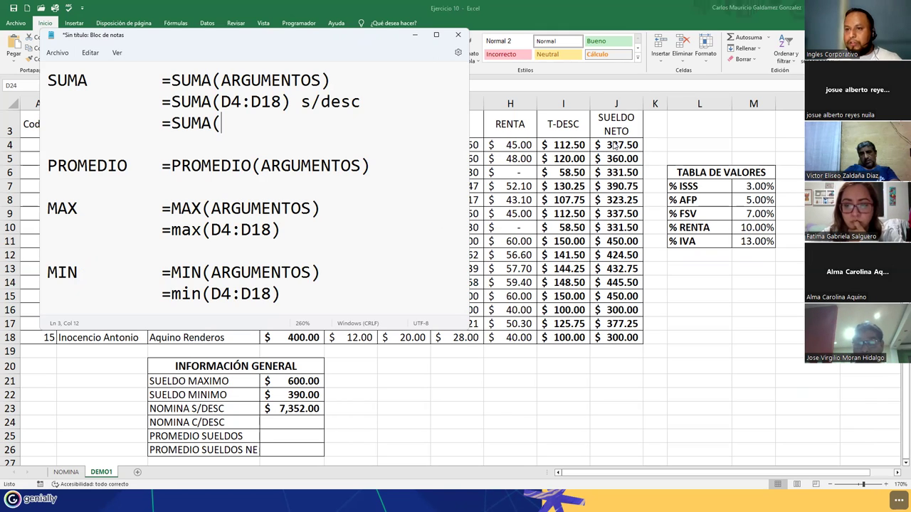
pyautogui.write('J4:J18)')
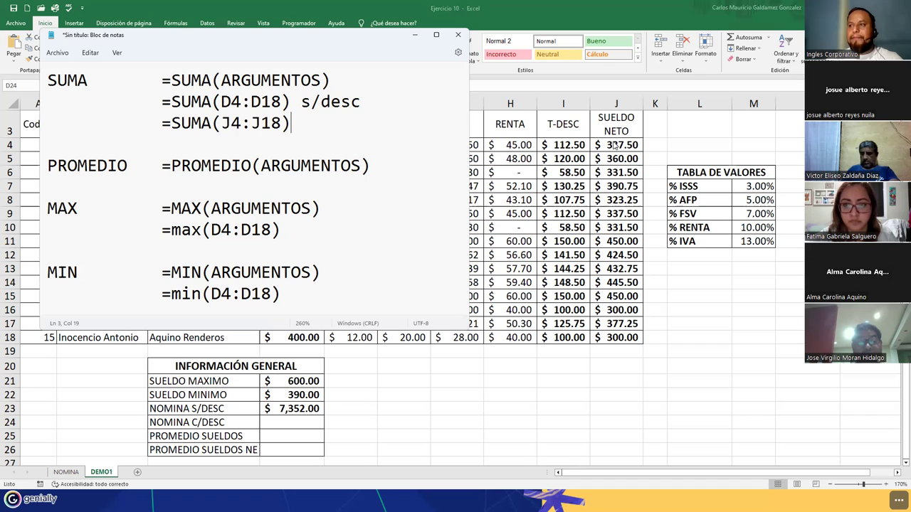
pyautogui.write(' C')
pyautogui.press('BackSpace')
pyautogui.write('C')
pyautogui.press('BackSpace')
pyautogui.write('c/desc')
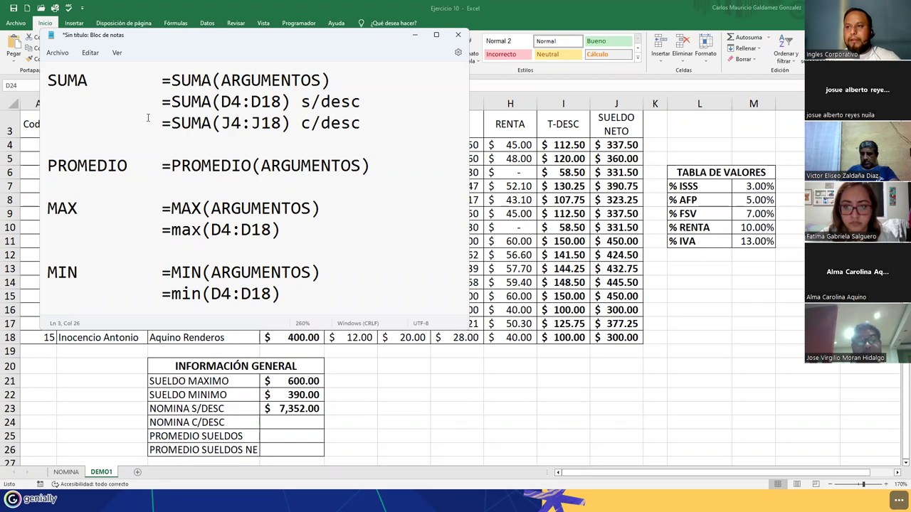
# Copy =SUMA(J4:J18) without its label into D24 for NOMINA C/DESC in Excel and compare it with D23
pyautogui.moveTo(164, 124); pyautogui.dragTo(291, 127)
pyautogui.hotkey('ctrl', 'c')
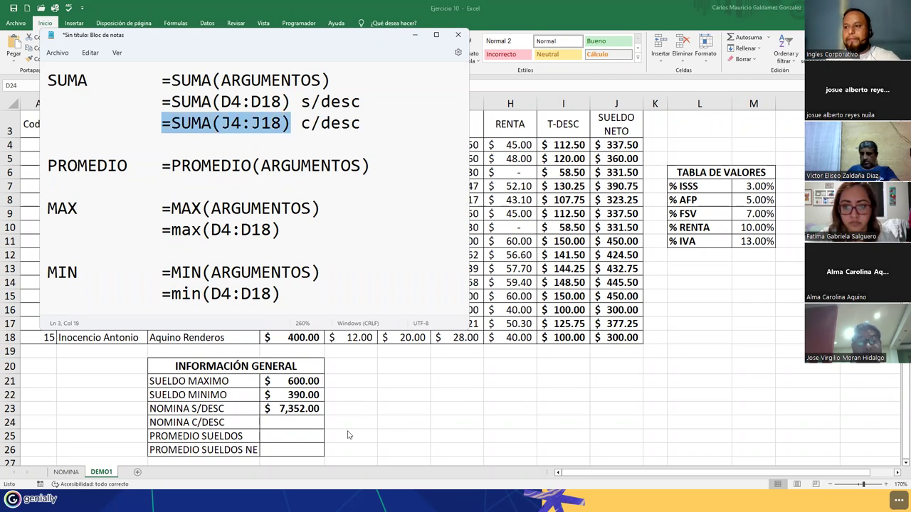
pyautogui.click(277, 429)
pyautogui.doubleClick(278, 423)
pyautogui.hotkey('ctrl', 'v')
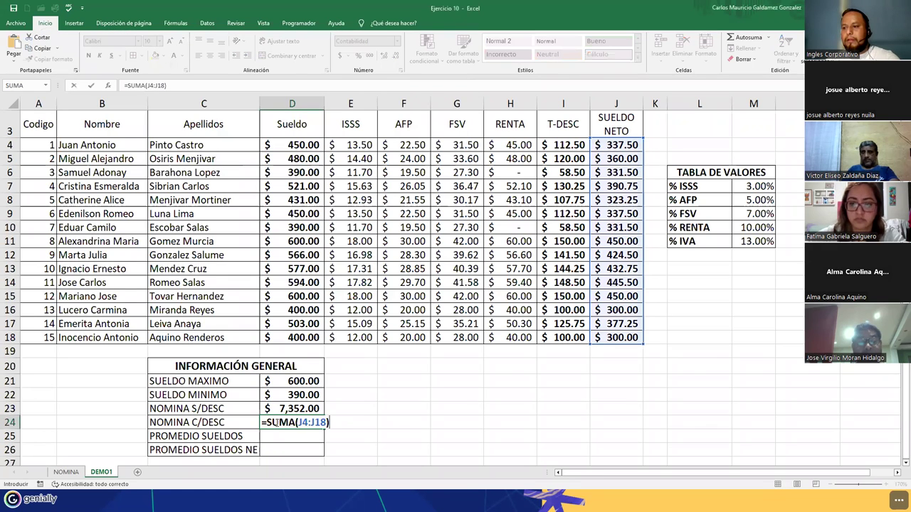
pyautogui.press('Return')
pyautogui.press('Up')
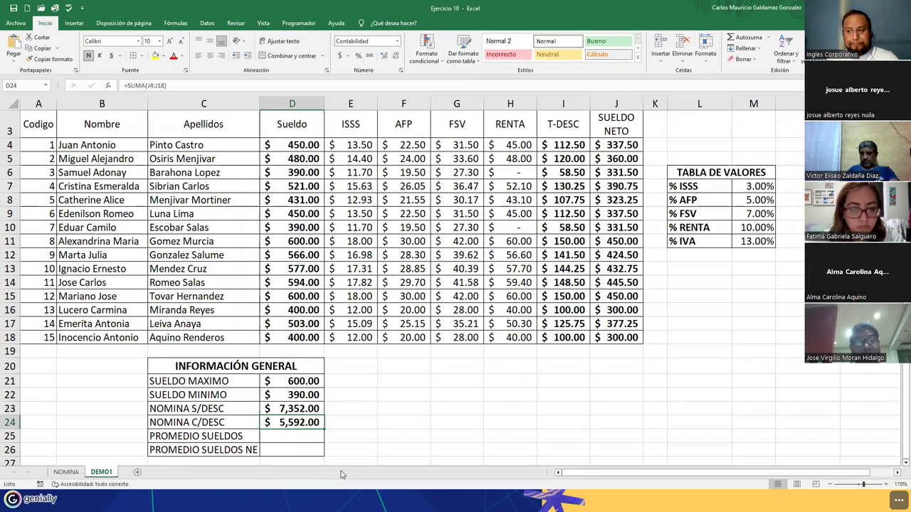
pyautogui.click(285, 409)
pyautogui.moveTo(279, 409); pyautogui.dragTo(281, 421)
pyautogui.click(283, 408)
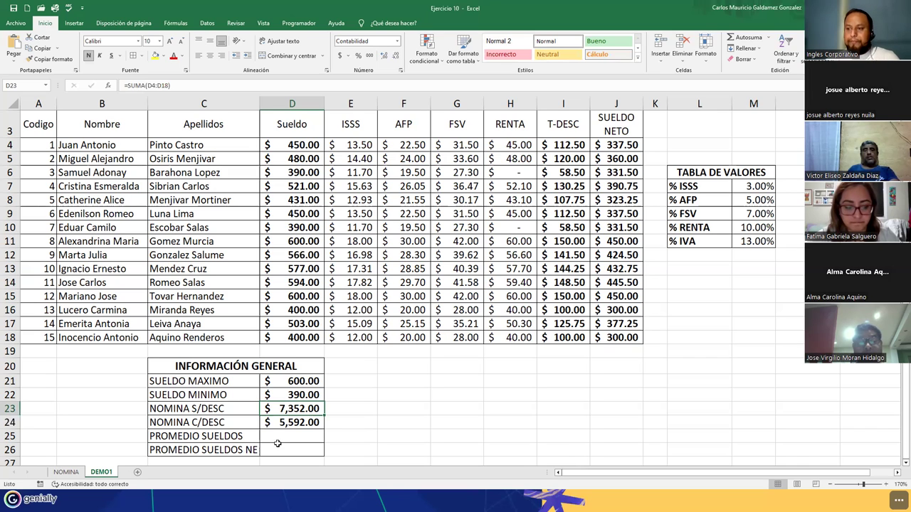
# Enter =PROMEDIO(D4:D18) in D25 for PROMEDIO SUELDOS and check the entered formula
pyautogui.click(279, 439)
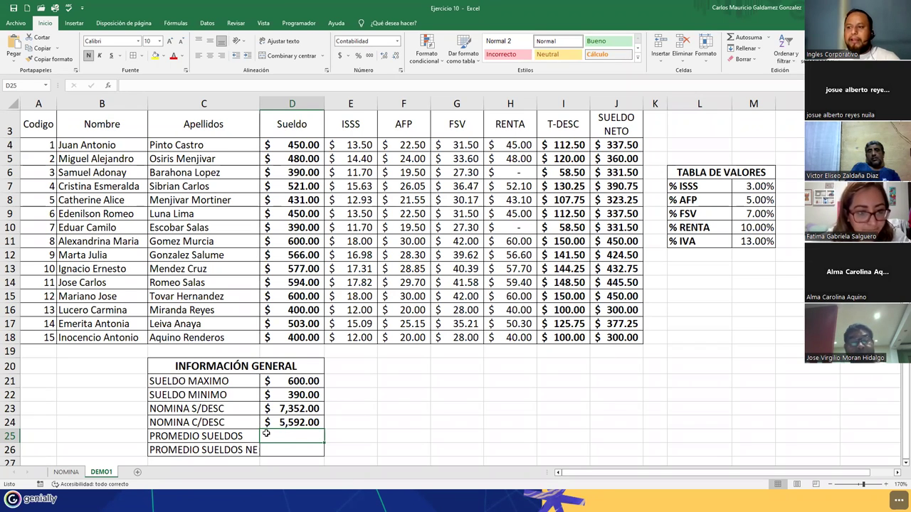
pyautogui.write('=')
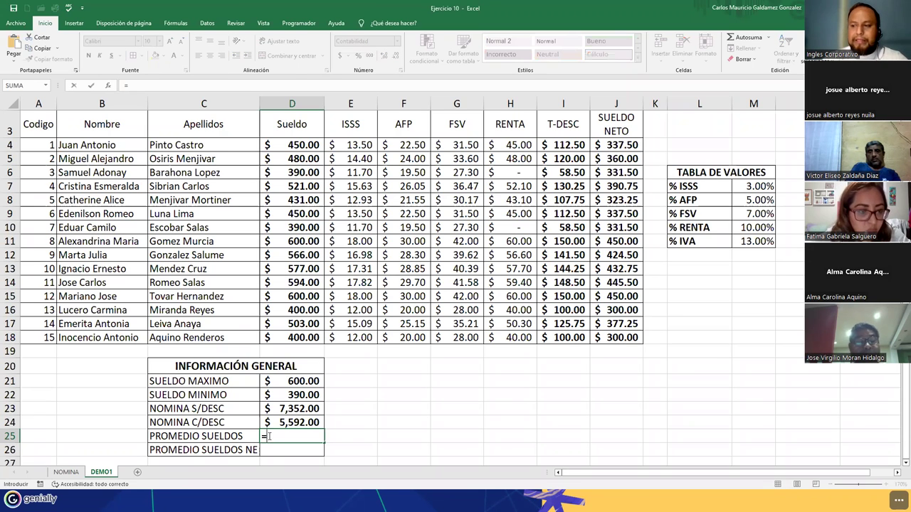
pyautogui.write('PROMEDIO(')
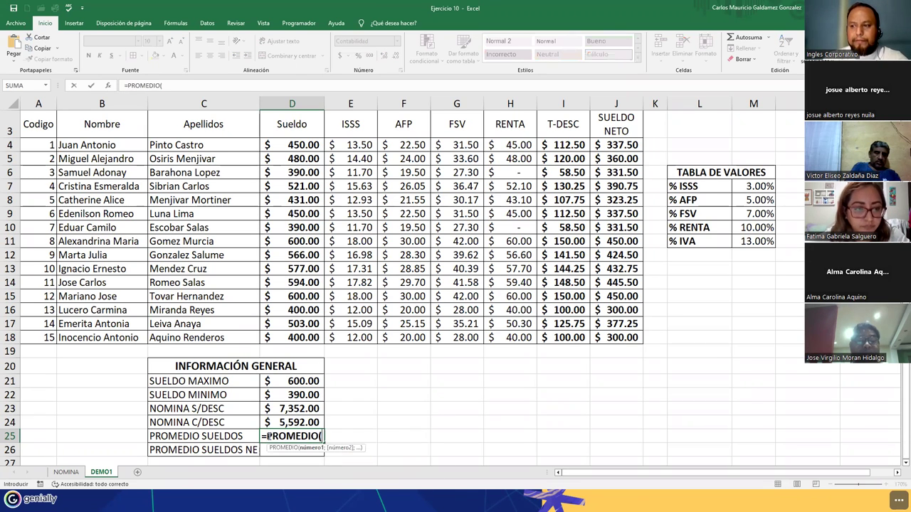
pyautogui.click(288, 148)
pyautogui.moveTo(284, 155); pyautogui.dragTo(282, 334)
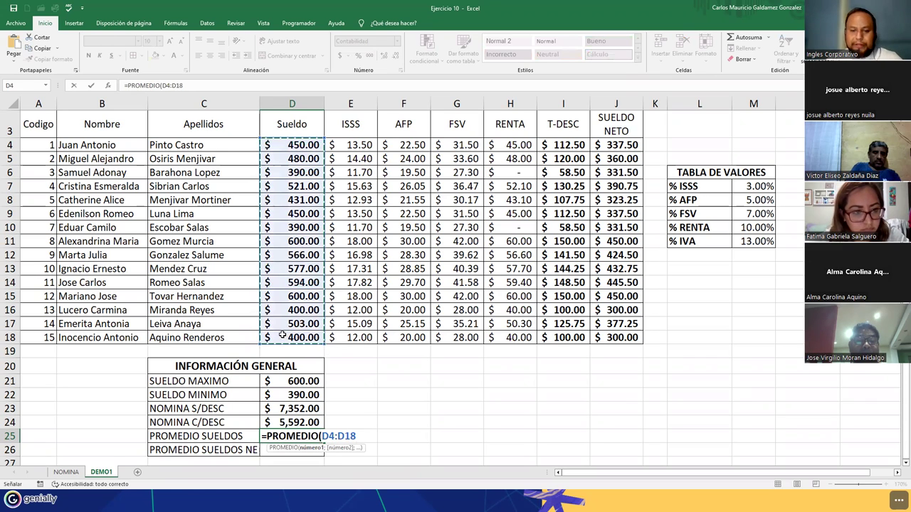
pyautogui.write(')')
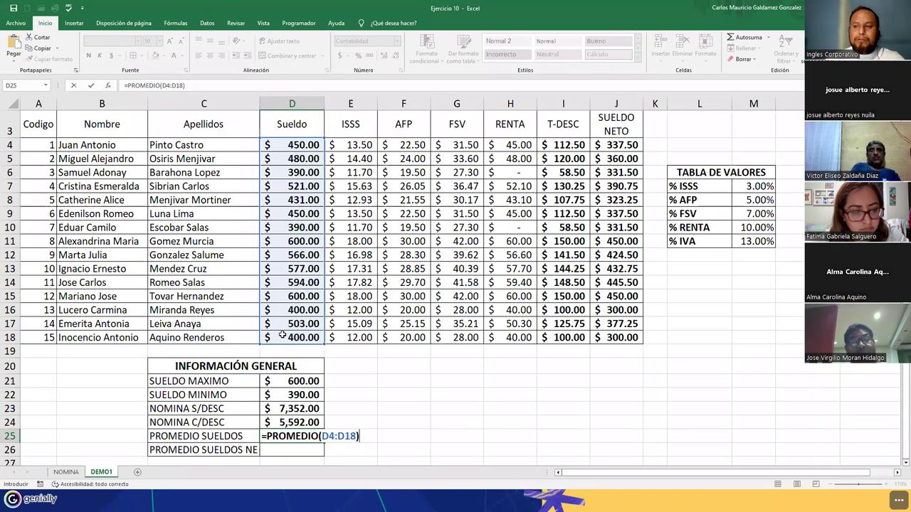
pyautogui.press('Return')
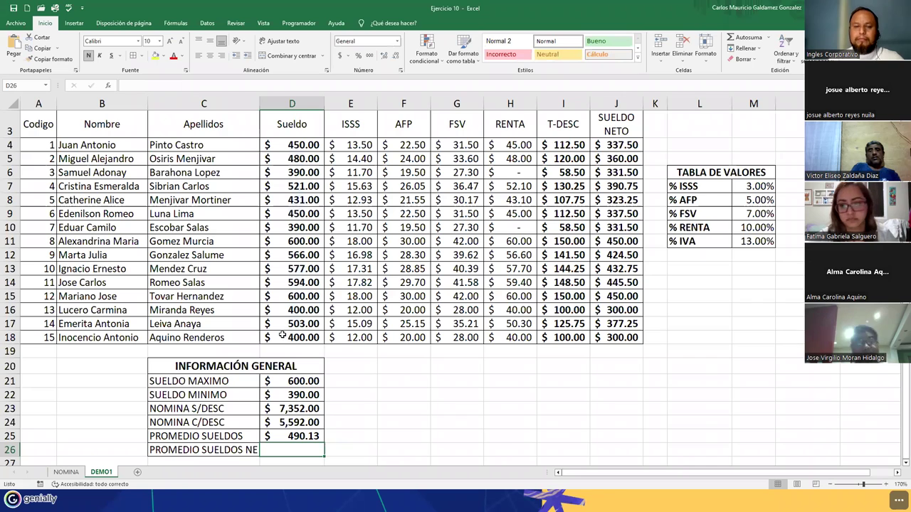
pyautogui.click(270, 436)
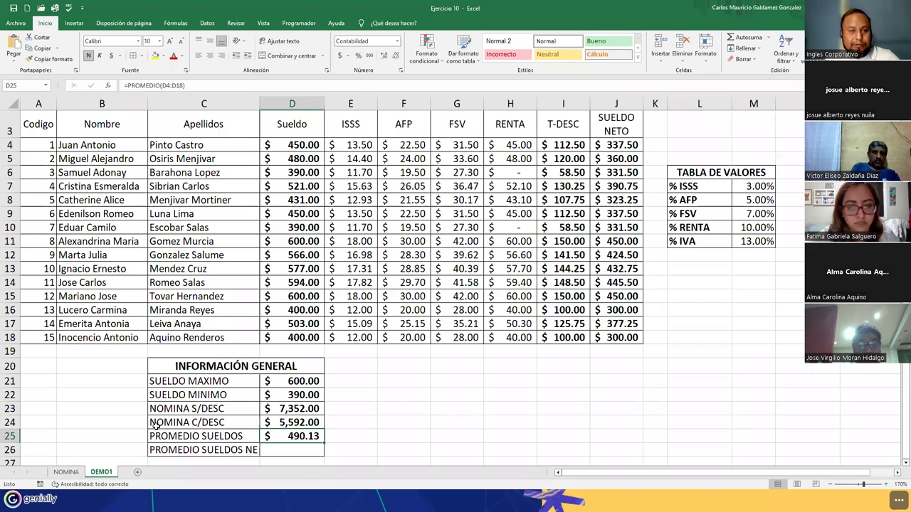
# Select the Sueldo values D4:D18 to review the range averaged in D25
pyautogui.click(293, 146)
pyautogui.moveTo(294, 146); pyautogui.dragTo(292, 352)
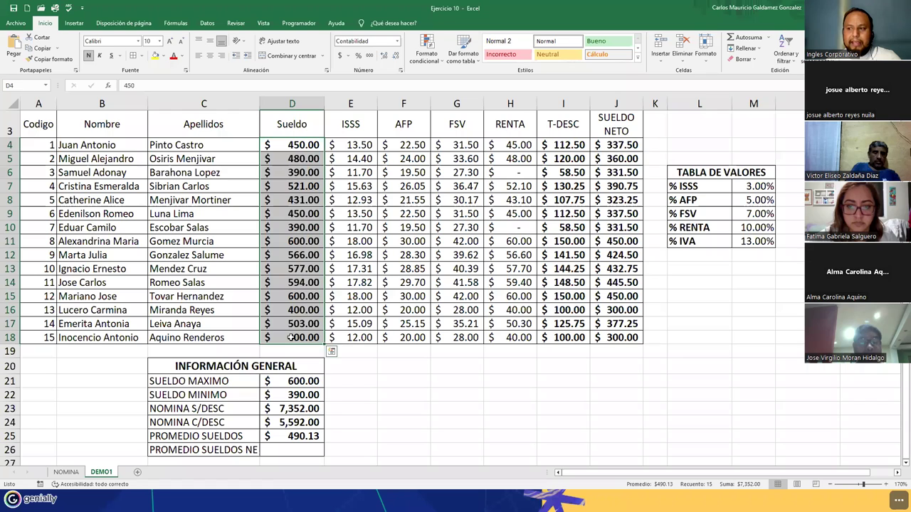
pyautogui.click(291, 338)
pyautogui.moveTo(296, 144); pyautogui.dragTo(296, 348)
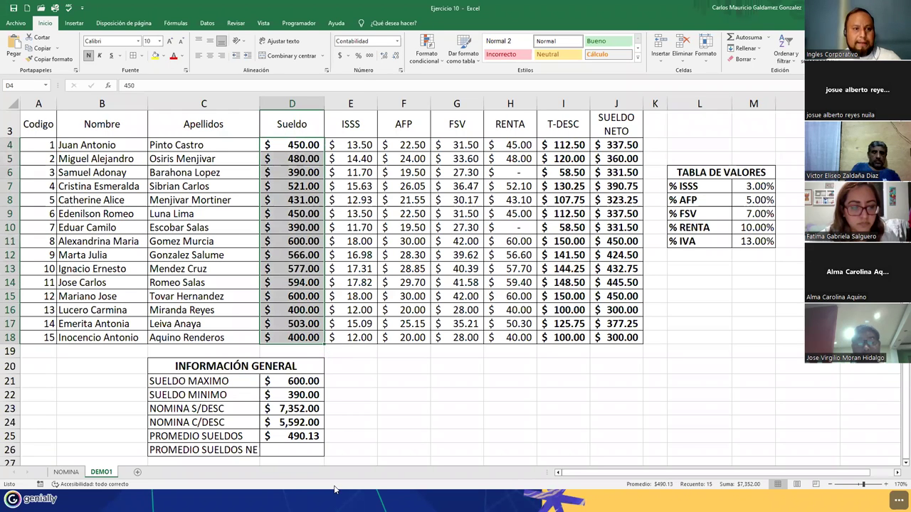
# Enter =PROMEDIO(J4:J18) in D26 for the average net salary and reselect the cell to check the formula
pyautogui.doubleClick(285, 454)
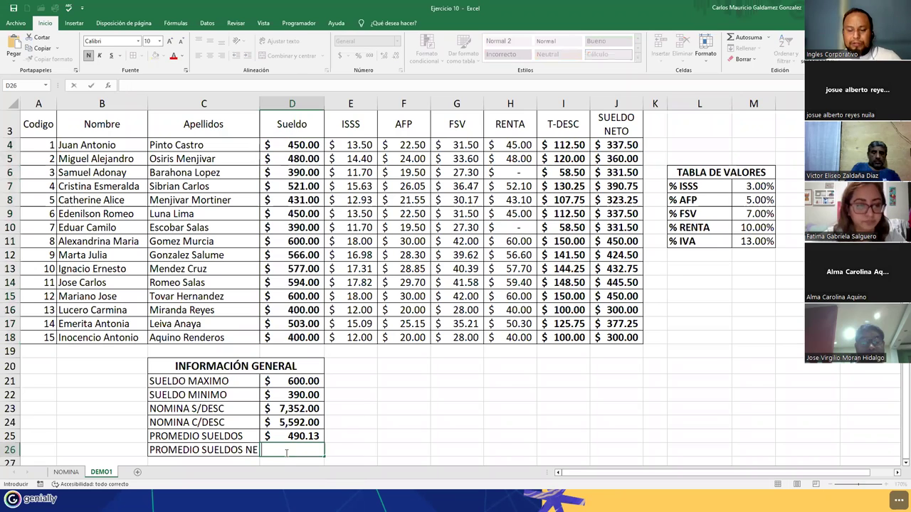
pyautogui.write('=')
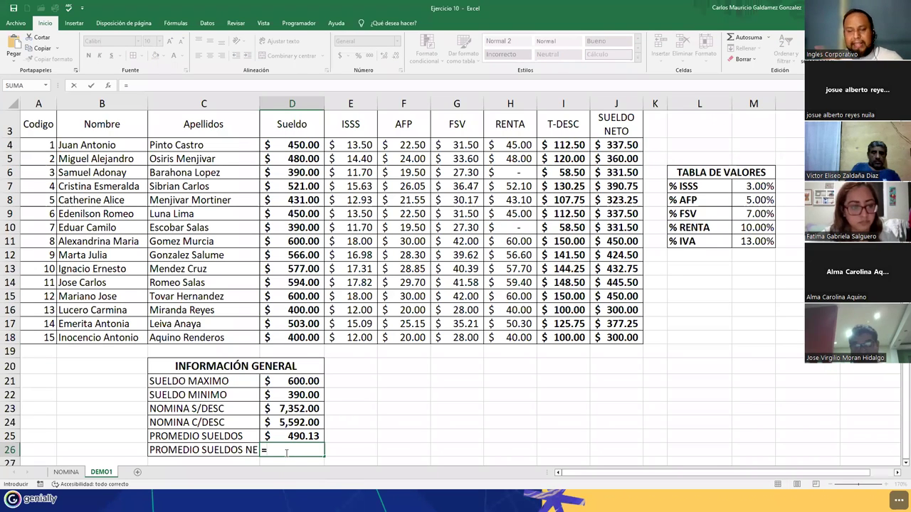
pyautogui.write('prome')
pyautogui.press('Tab')
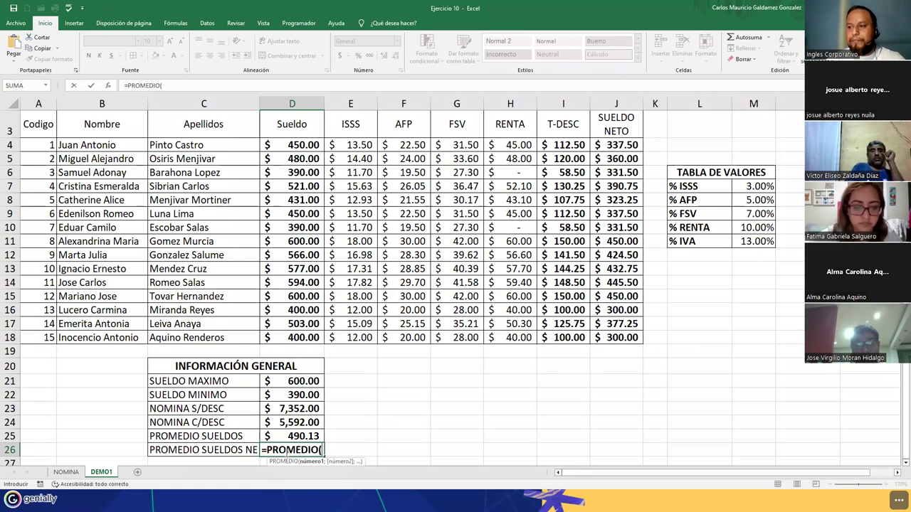
pyautogui.click(605, 144)
pyautogui.moveTo(605, 145); pyautogui.dragTo(608, 334)
pyautogui.write(')')
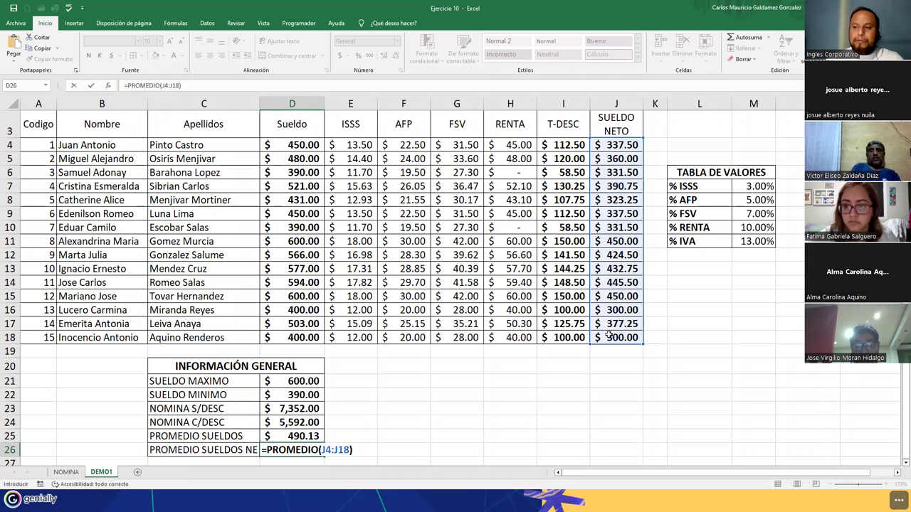
pyautogui.press('Return')
pyautogui.press('Up')
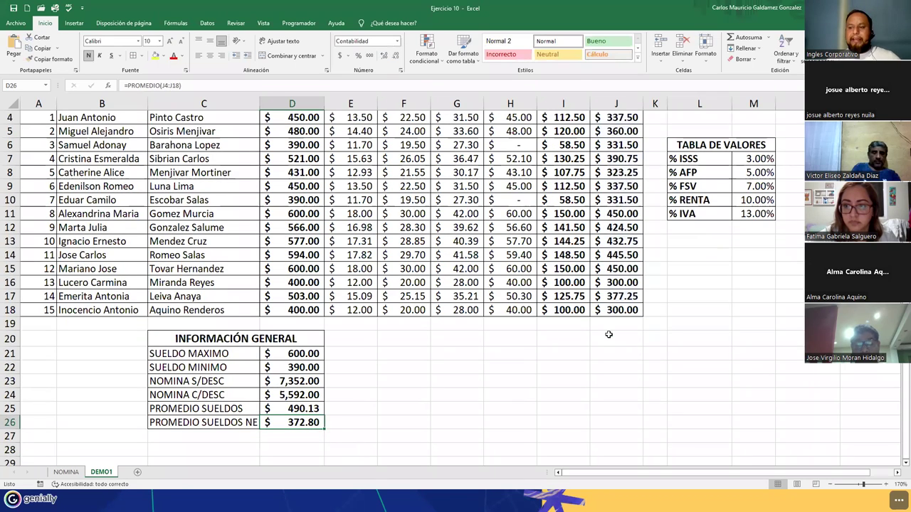
# Review the payroll and general information tables, inspecting the formulas in E14, D24 and J4 and the ISSS rate in M7
pyautogui.scroll(1, 609, 334)
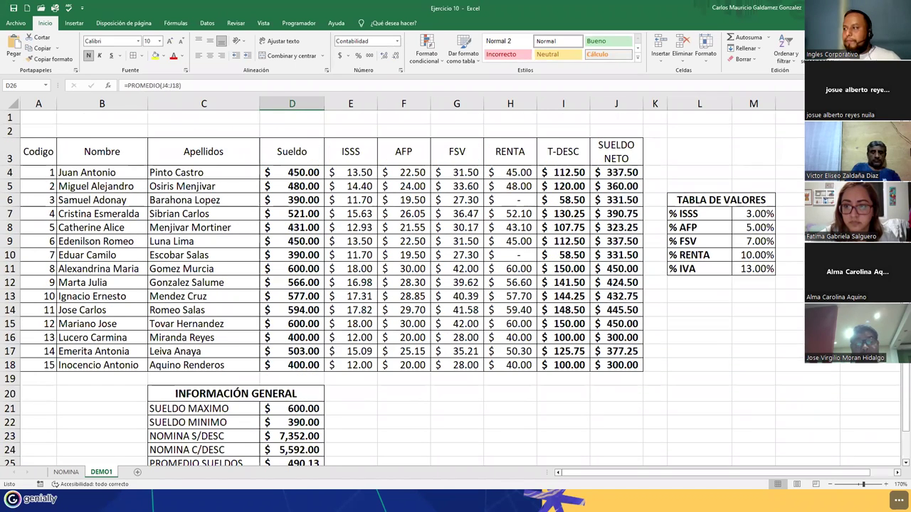
pyautogui.scroll(-1, 450, 315)
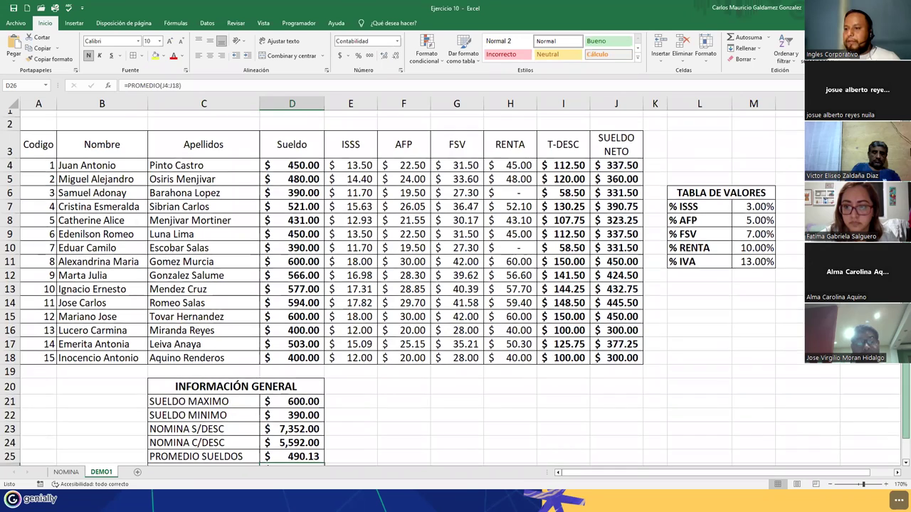
pyautogui.scroll(-1, 850, 397)
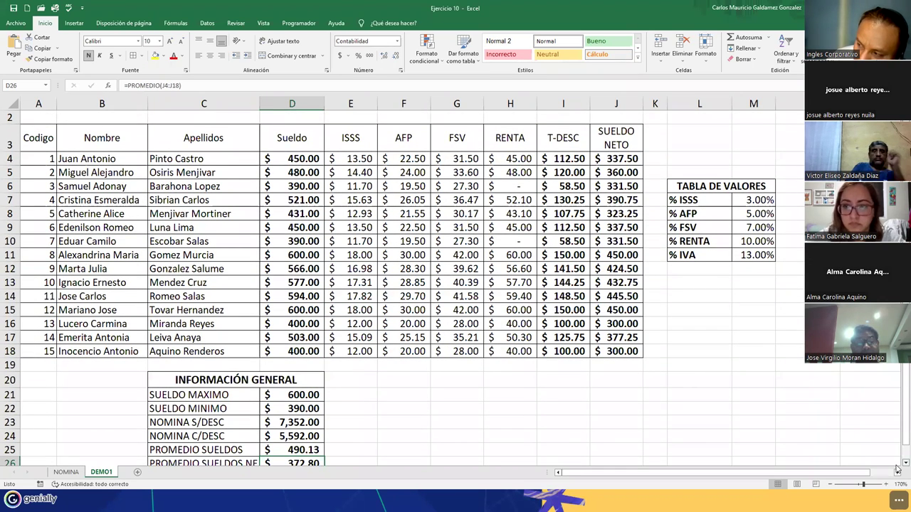
pyautogui.scroll(-1, 896, 470)
pyautogui.click(355, 284)
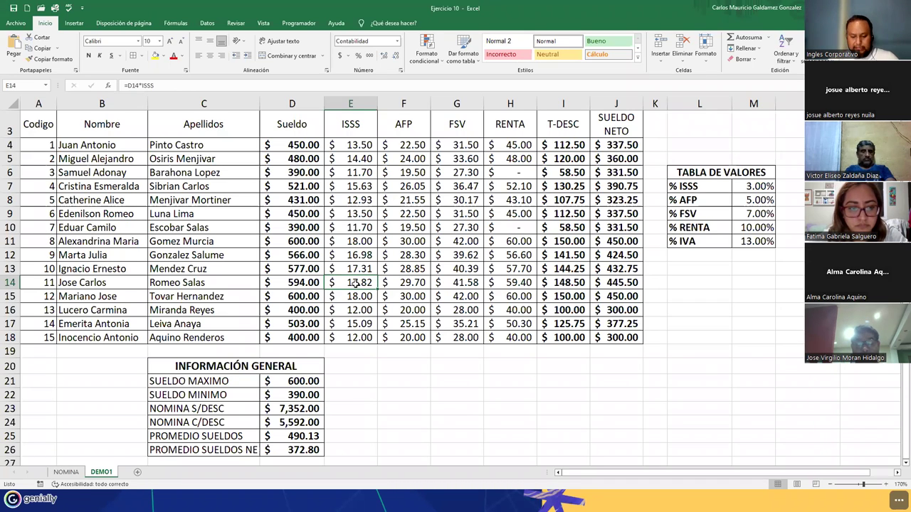
pyautogui.click(295, 422)
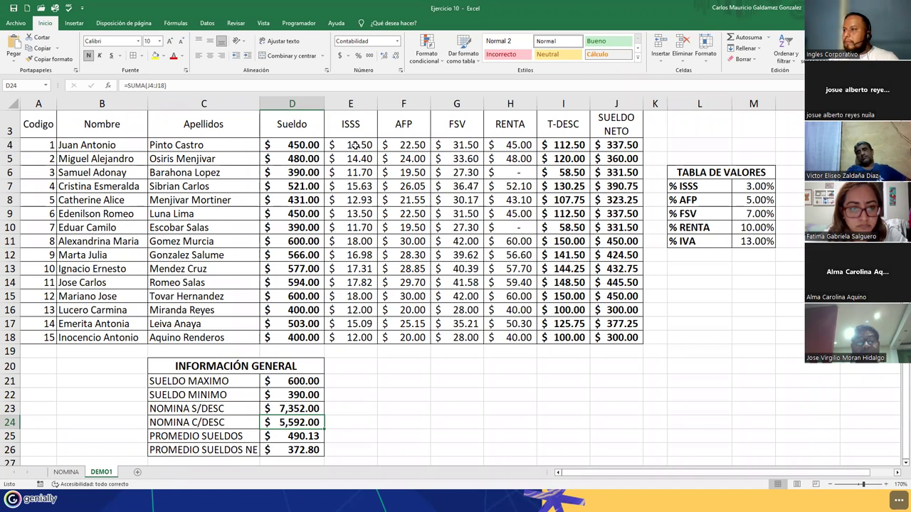
pyautogui.click(604, 147)
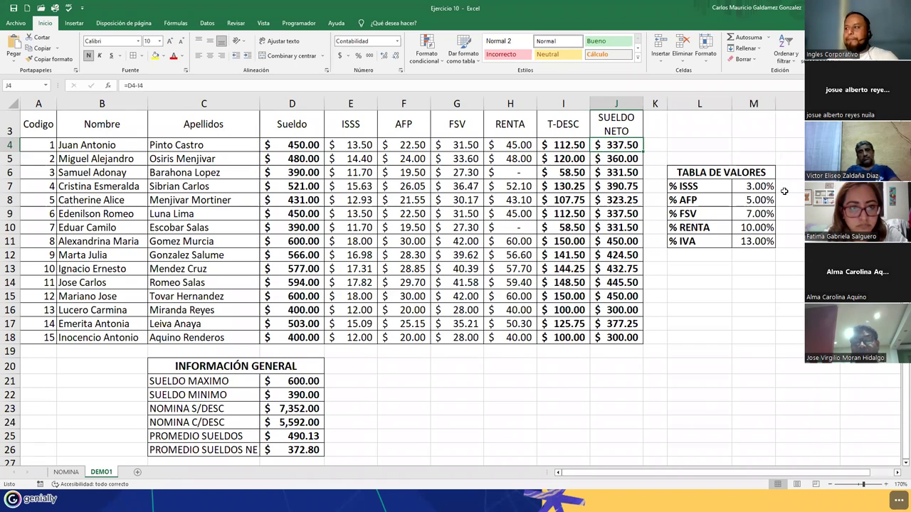
pyautogui.click(735, 188)
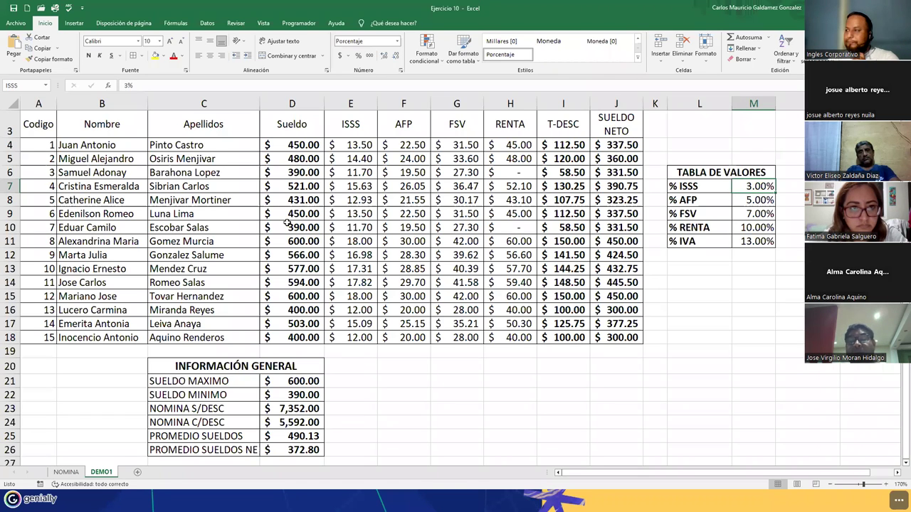
# Set the AFP rate to 6.25% and the FSV rate to 8.23% in TABLA DE VALORES
pyautogui.click(744, 200)
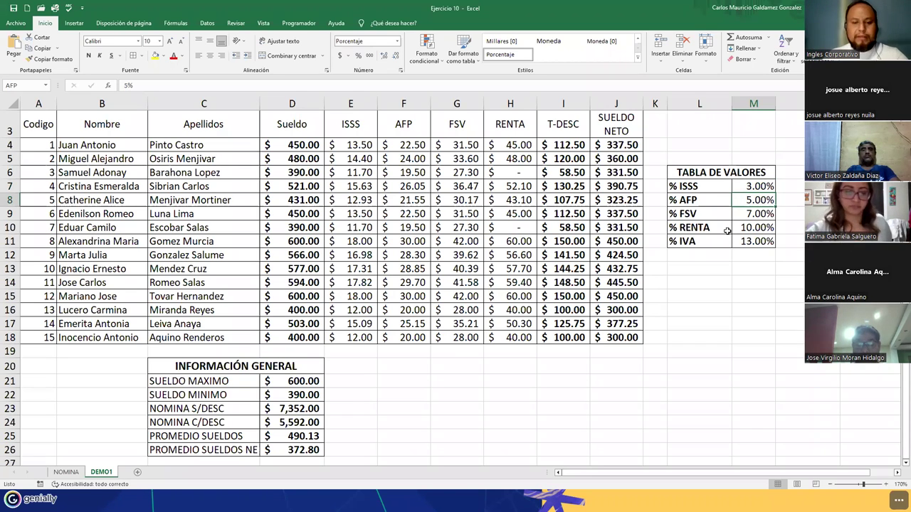
pyautogui.write('6.25')
pyautogui.press('Return')
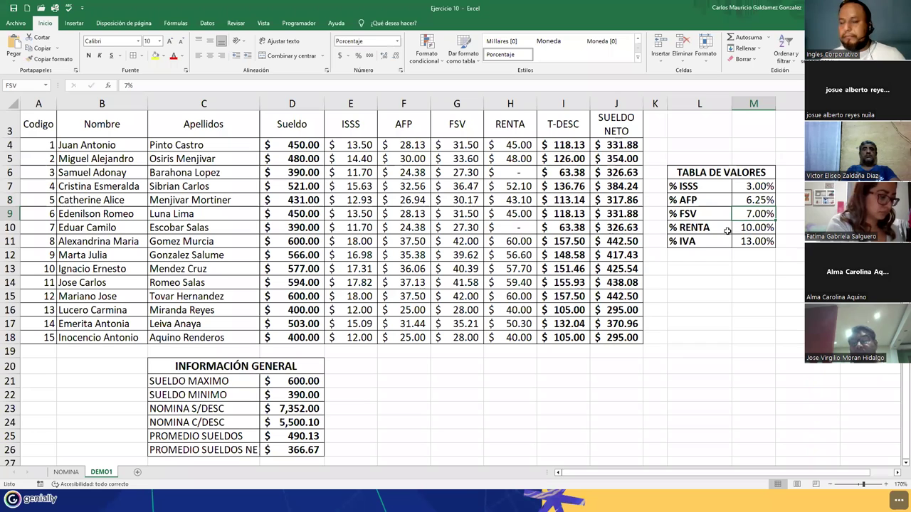
pyautogui.write('8.23')
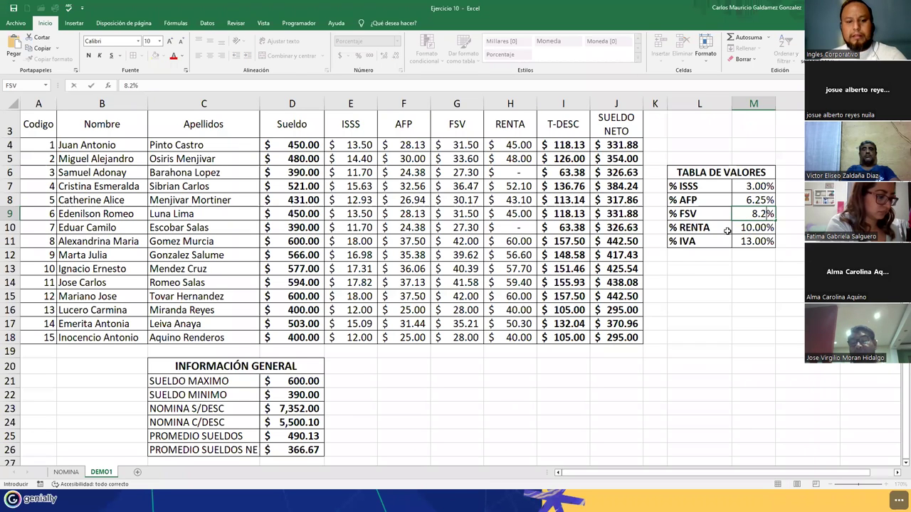
pyautogui.press('Return')
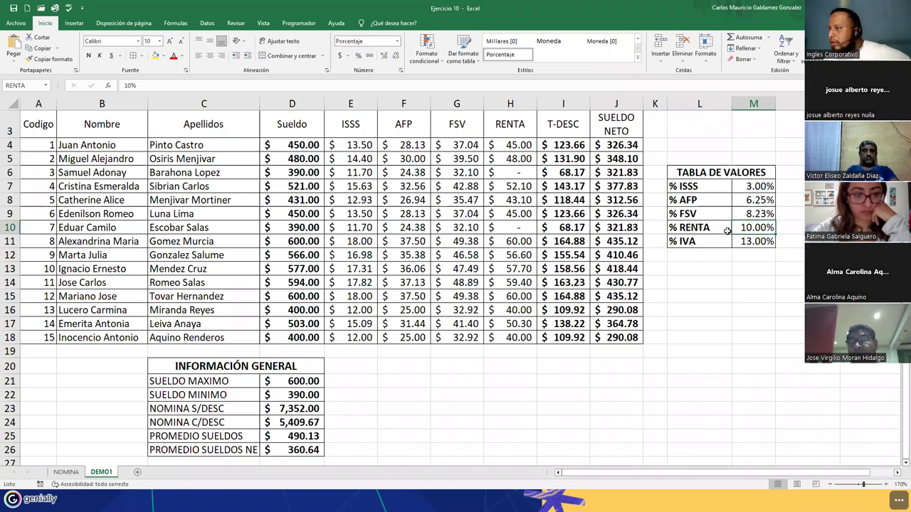
# Examine each rate from ISSS to IVA in TABLA DE VALORES and the Sueldo values in D4:D18
pyautogui.click(740, 188)
pyautogui.click(742, 201)
pyautogui.click(739, 214)
pyautogui.click(741, 228)
pyautogui.click(742, 242)
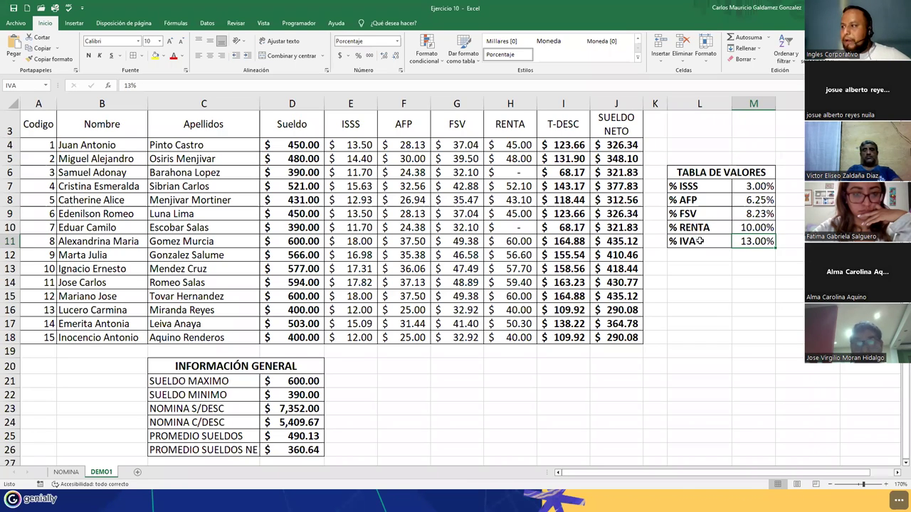
pyautogui.moveTo(698, 241); pyautogui.dragTo(759, 240)
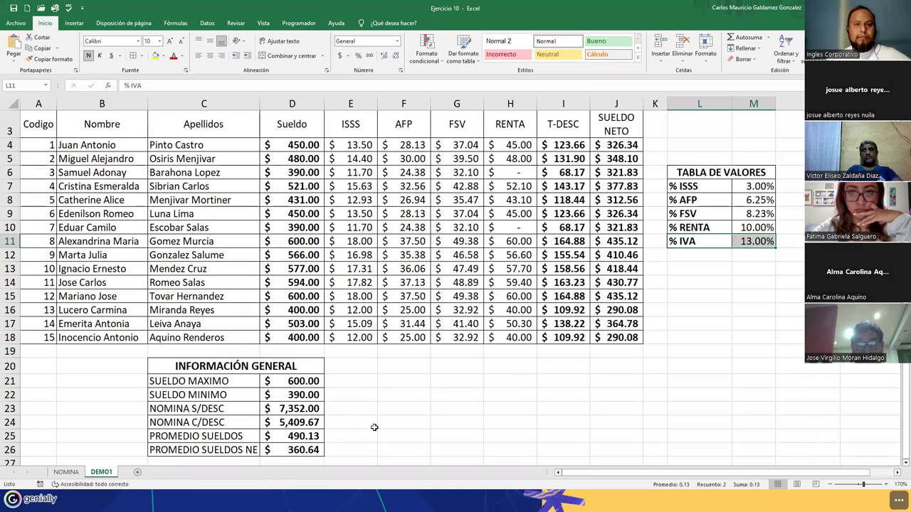
pyautogui.click(348, 408)
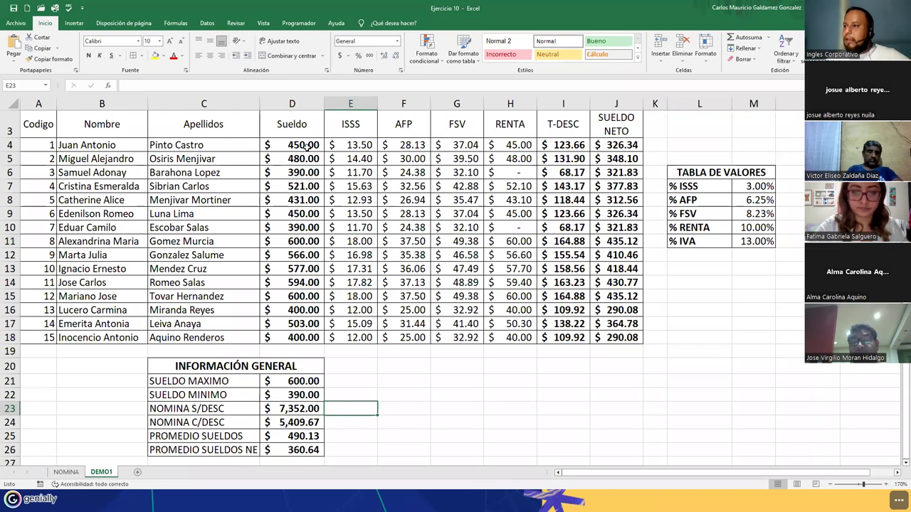
pyautogui.moveTo(290, 143); pyautogui.dragTo(285, 337)
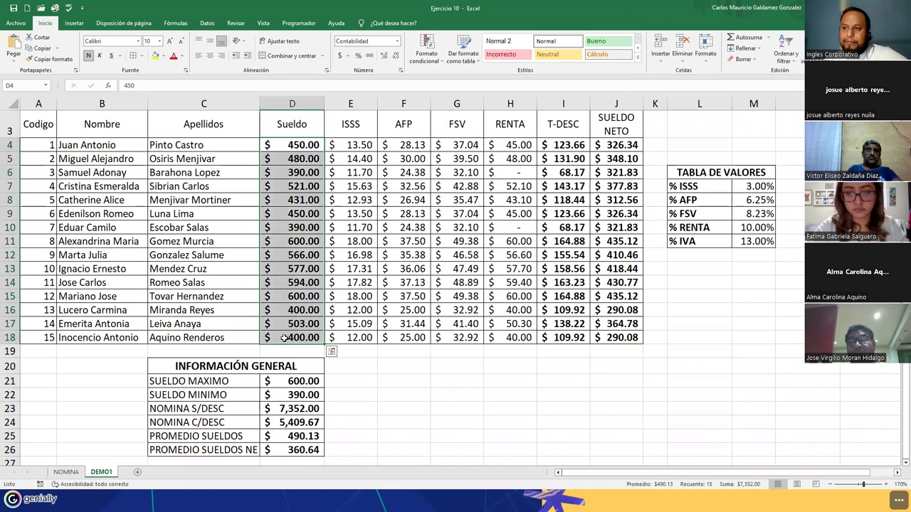
# Add the labels TOTAL DE NOMINA A PAGAR in F22 and TOTAL DE PAGO AL ESTADO in F24
pyautogui.click(380, 395)
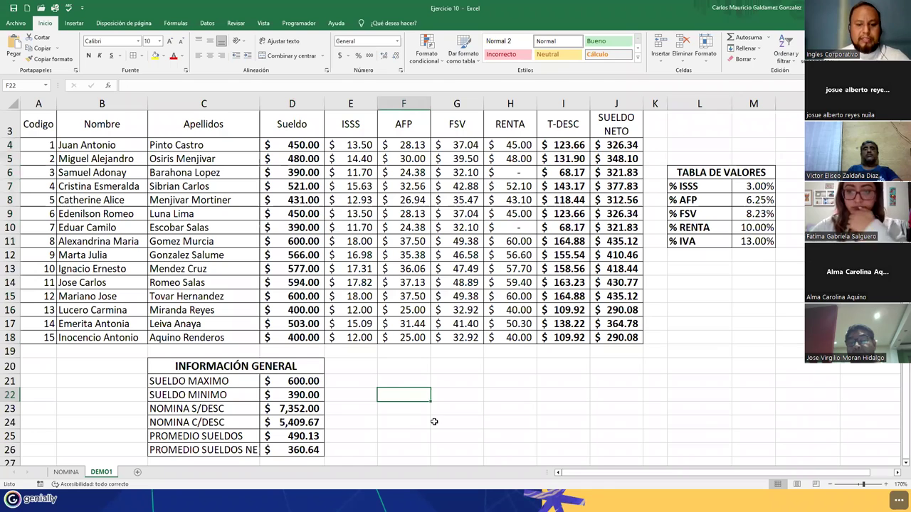
pyautogui.write('TOTAL DE NO')
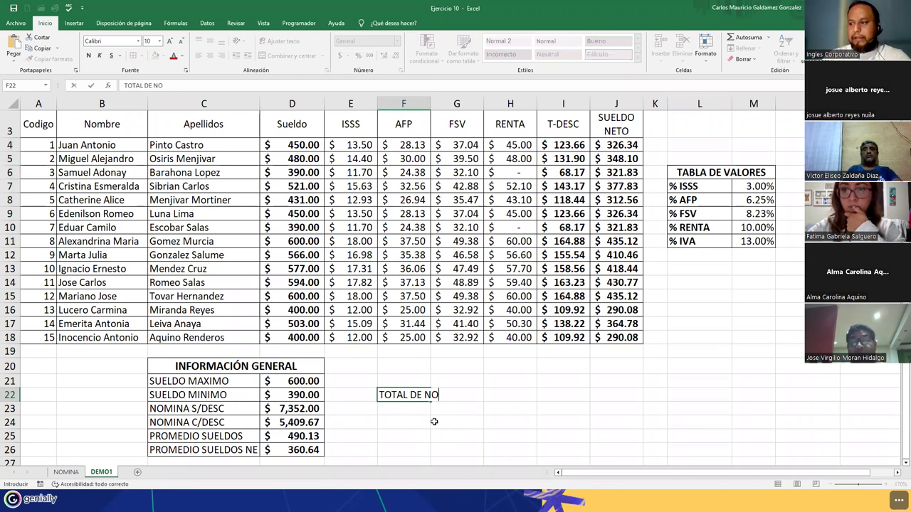
pyautogui.write('MINA A PAGAR')
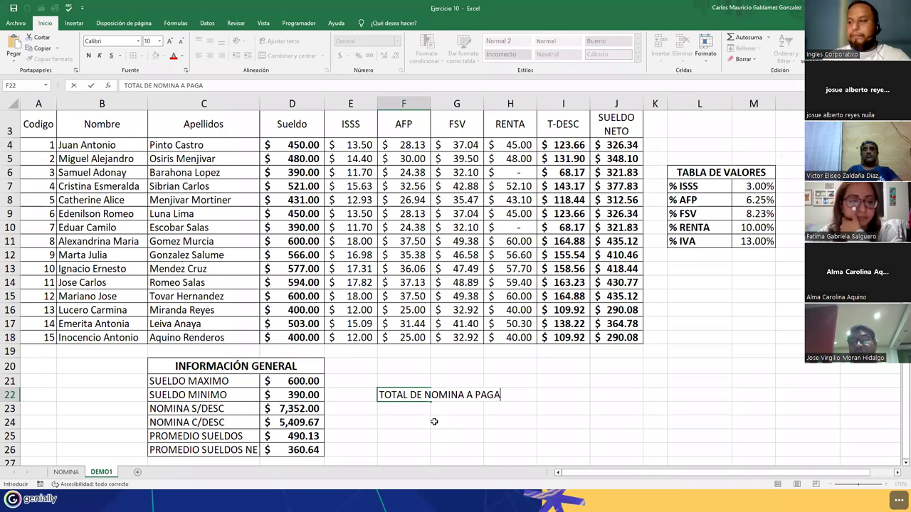
pyautogui.click(432, 422)
pyautogui.write('TOTAL DE')
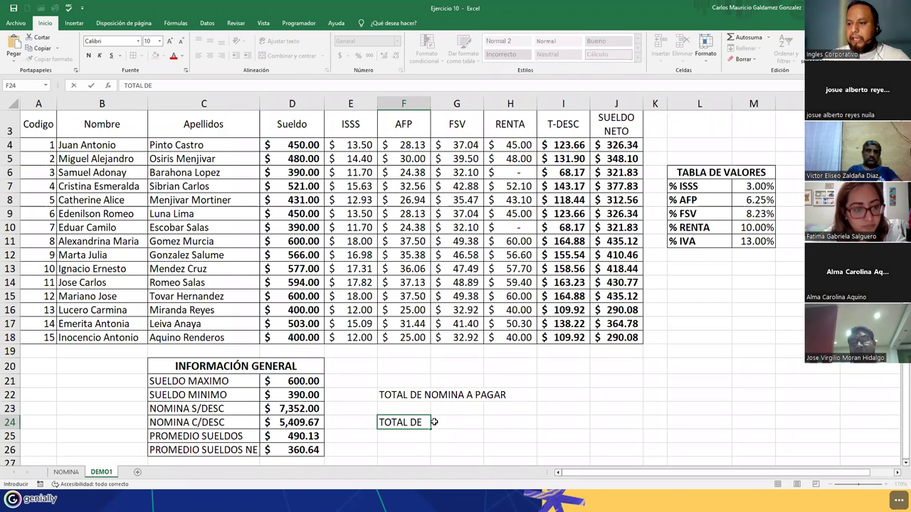
pyautogui.write(' P')
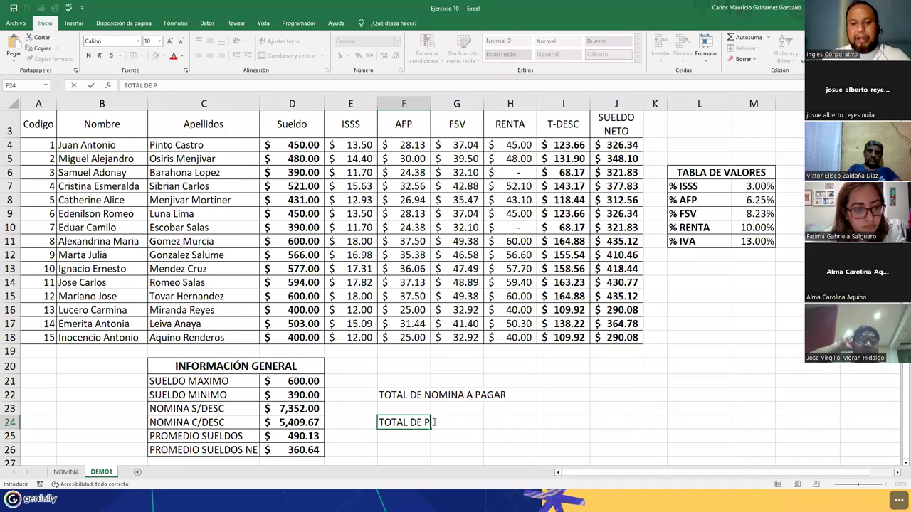
pyautogui.write('AGO AL ESTADO')
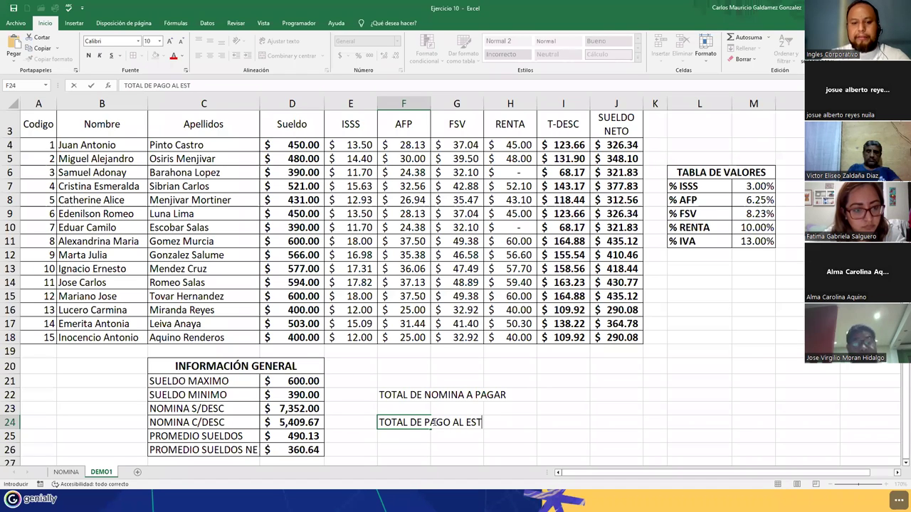
pyautogui.press('Return')
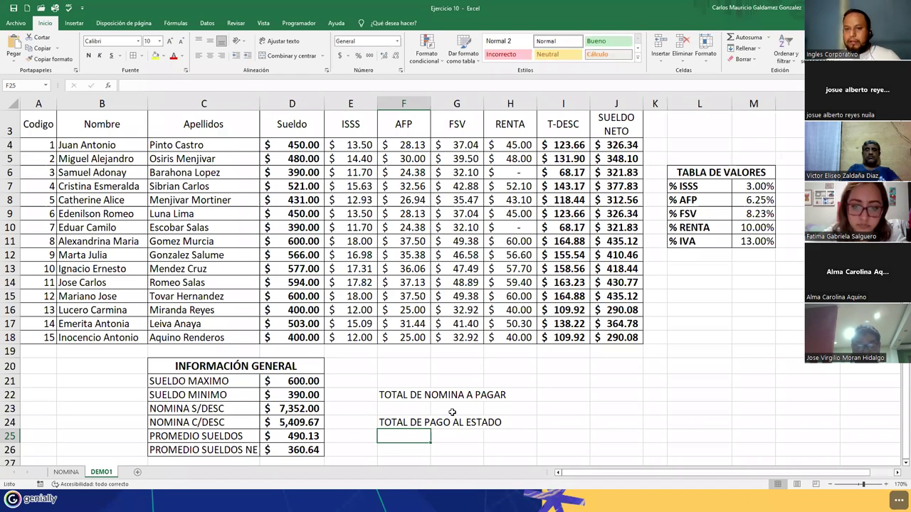
# Enter =SUMA(J4:J18) in G23 under TOTAL DE NOMINA A PAGAR and autofit column G to show the amount
pyautogui.click(452, 411)
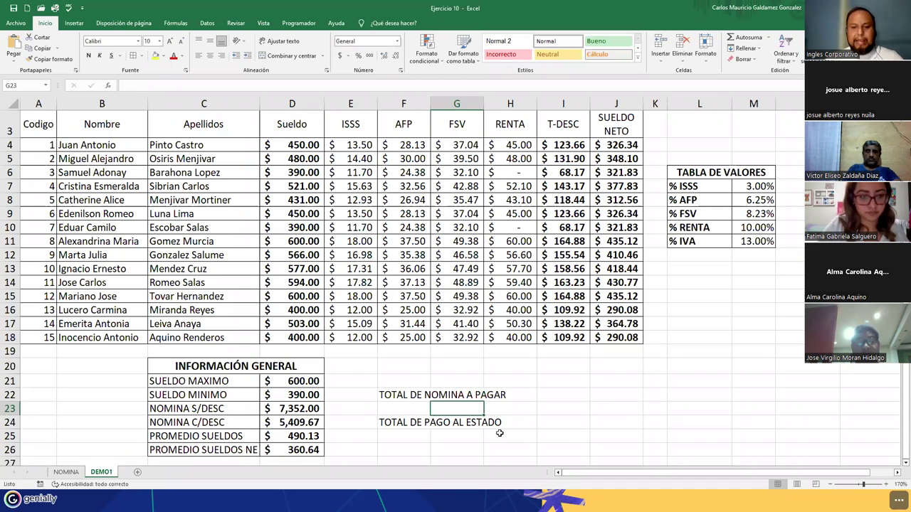
pyautogui.write('=')
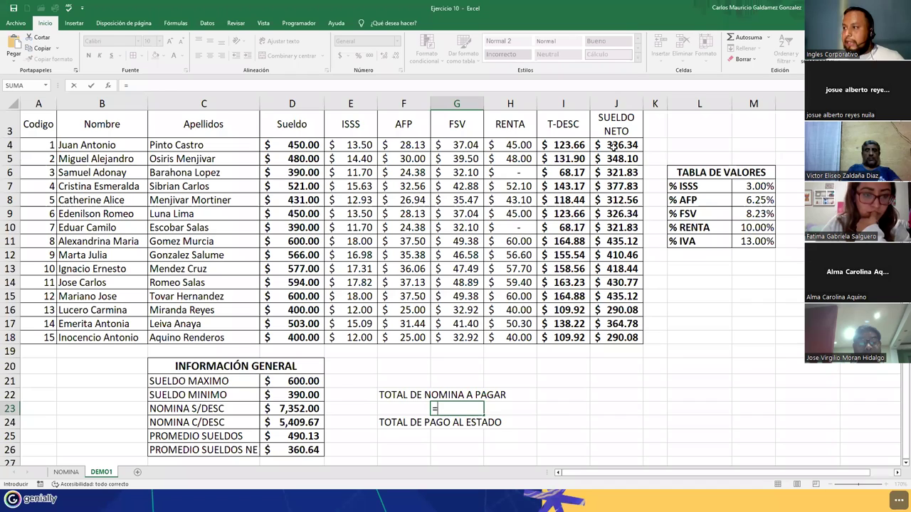
pyautogui.write('SUMA')
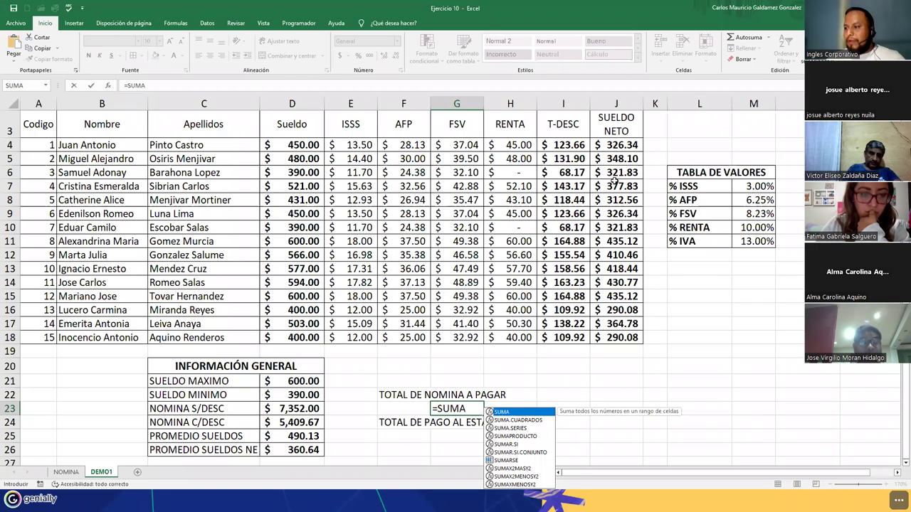
pyautogui.doubleClick(509, 414)
pyautogui.moveTo(626, 144); pyautogui.dragTo(624, 338)
pyautogui.write(')')
pyautogui.press('Return')
pyautogui.press('Return')
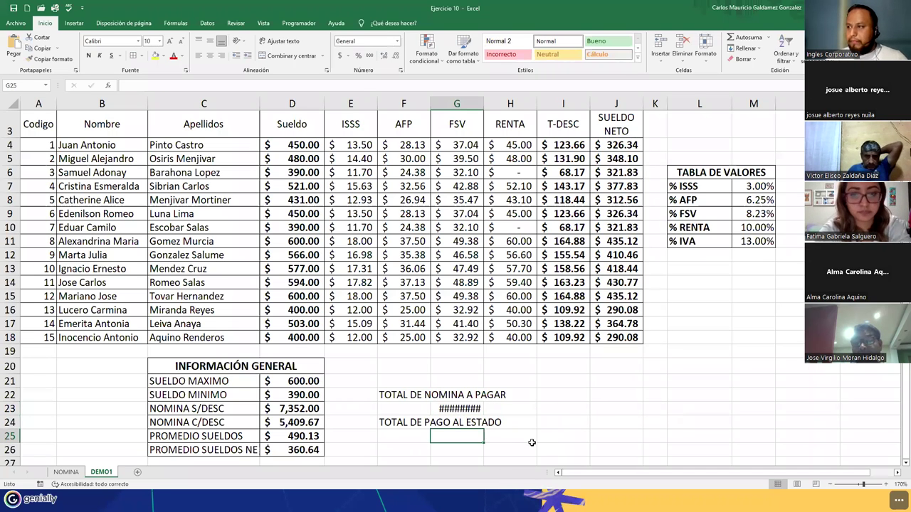
pyautogui.doubleClick(483, 105)
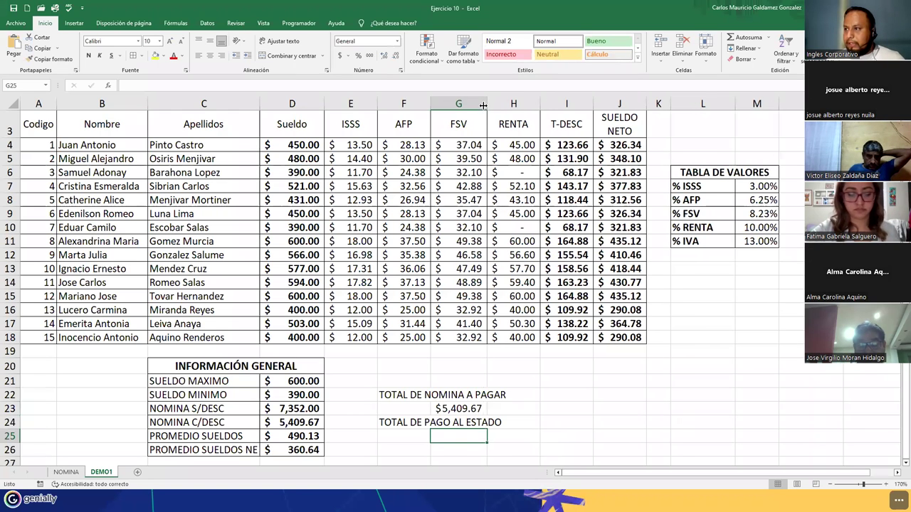
# Enter =SUMA(I4:I18) in G25 under TOTAL DE PAGO AL ESTADO and check G23 plus G25 against NOMINA S/DESC in D23
pyautogui.write('=')
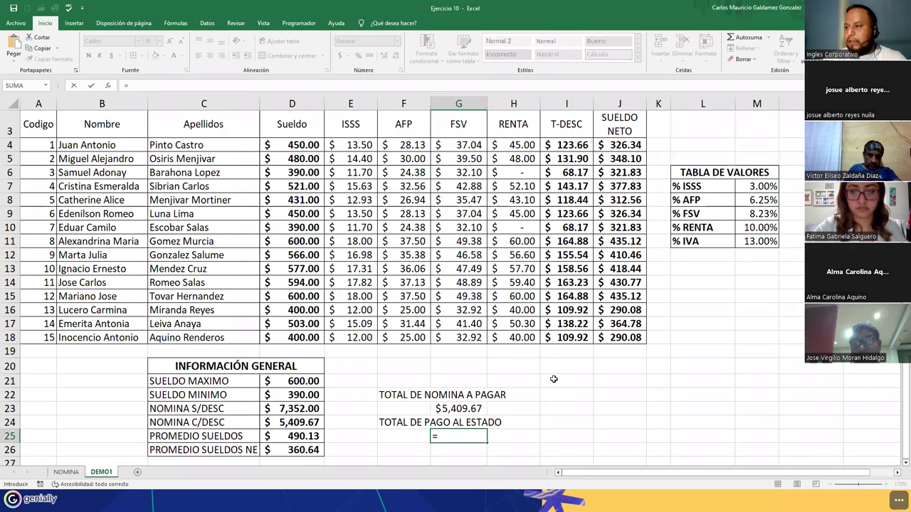
pyautogui.write('SUMA(')
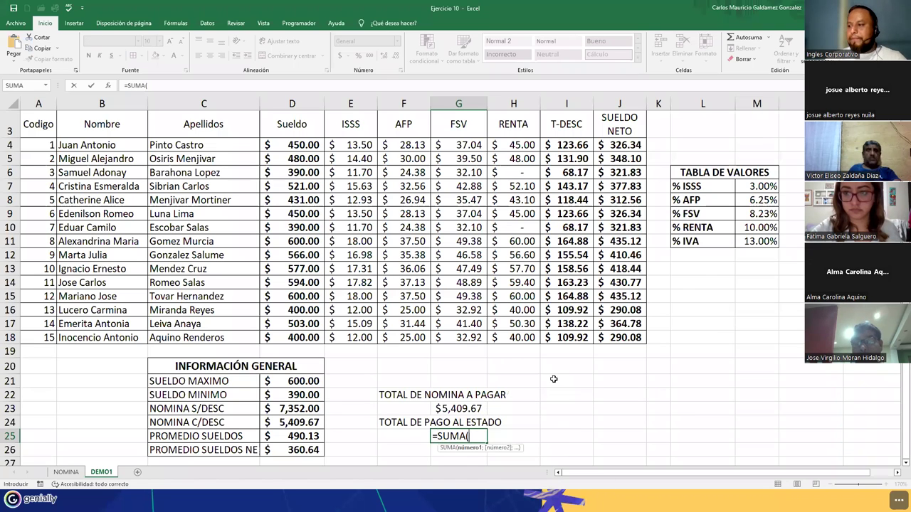
pyautogui.moveTo(563, 146); pyautogui.dragTo(561, 337)
pyautogui.write(')')
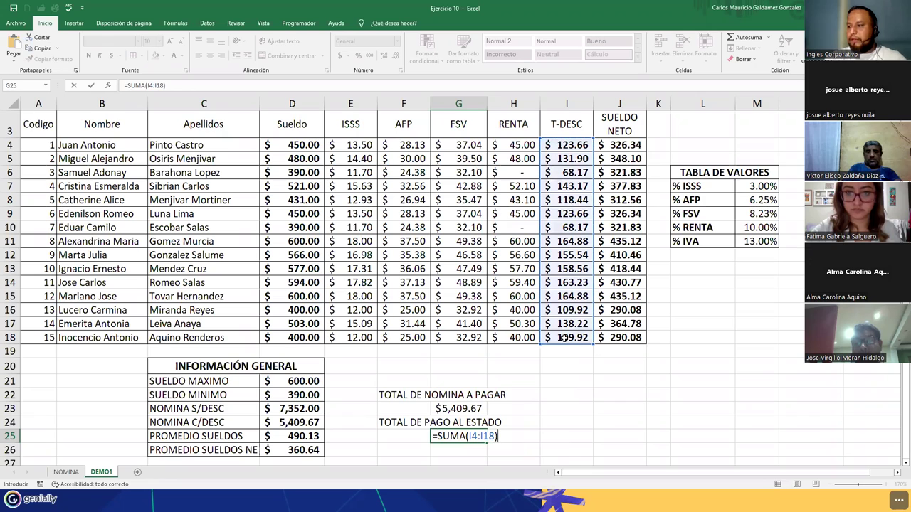
pyautogui.press('Return')
pyautogui.press('Up')
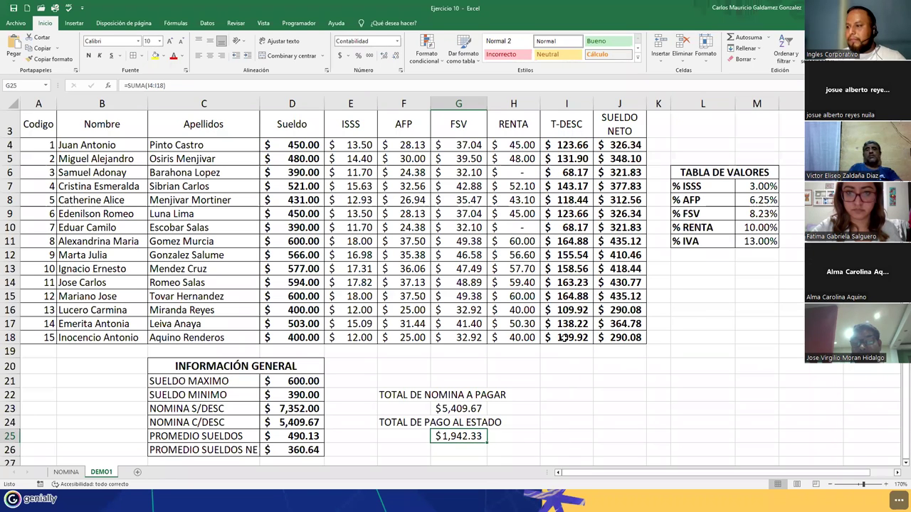
pyautogui.click(446, 411)
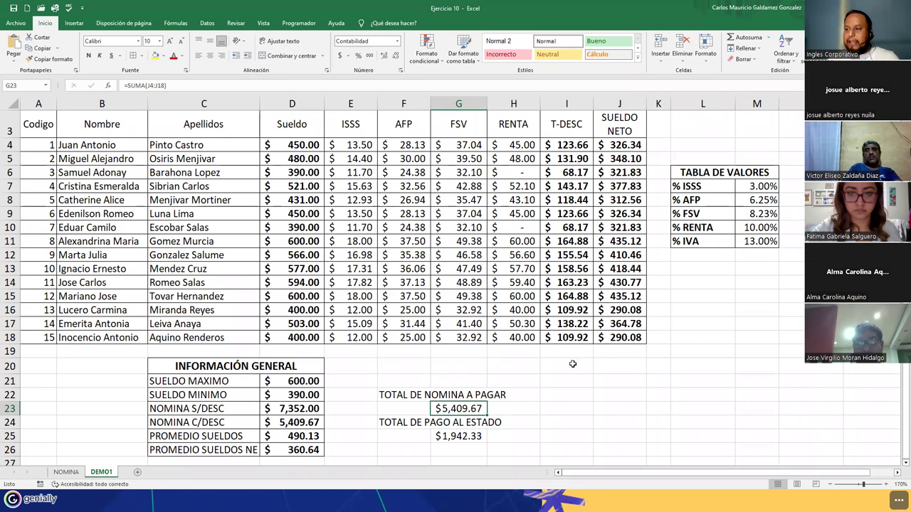
pyautogui.click(453, 435)
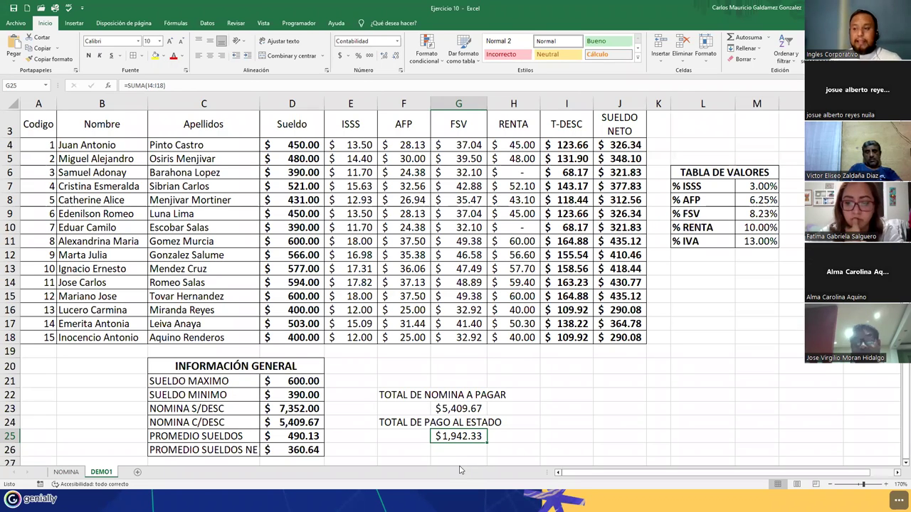
pyautogui.keyDown('ctrl'); pyautogui.click(442, 411); pyautogui.keyUp('ctrl')
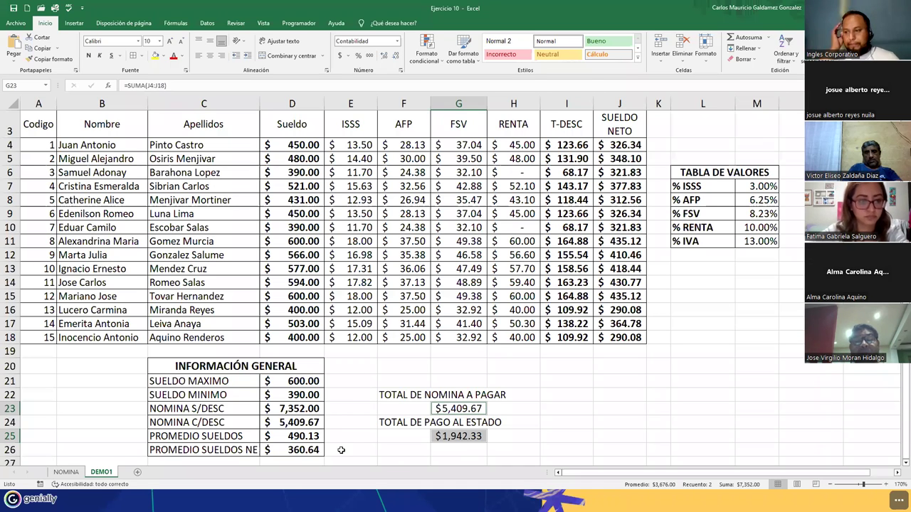
pyautogui.moveTo(295, 413); pyautogui.dragTo(280, 410)
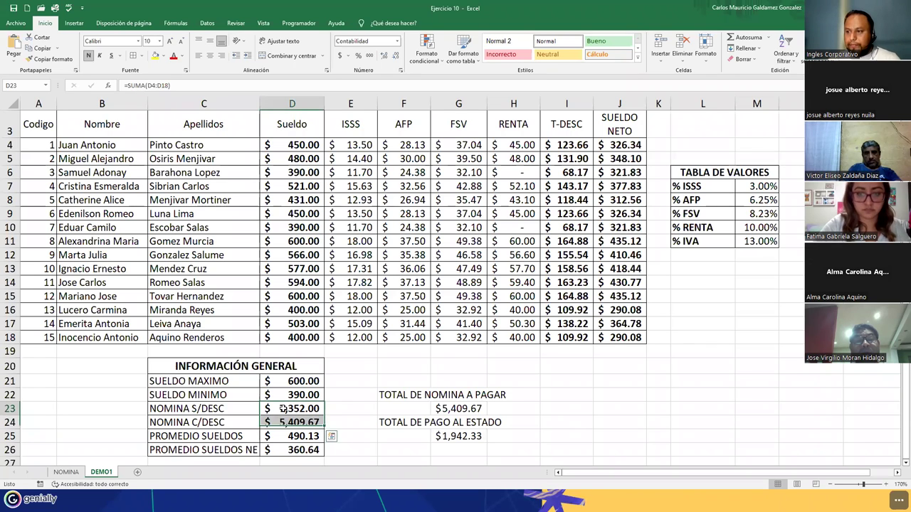
# Try =D23-D24 as an alternative formula in G25, then restore =SUMA(I4:I18) there
pyautogui.click(448, 437)
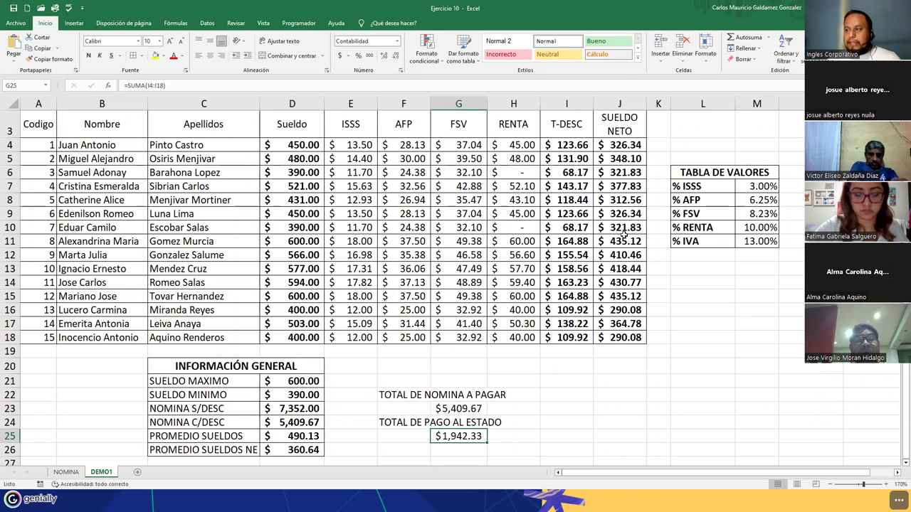
pyautogui.write('=')
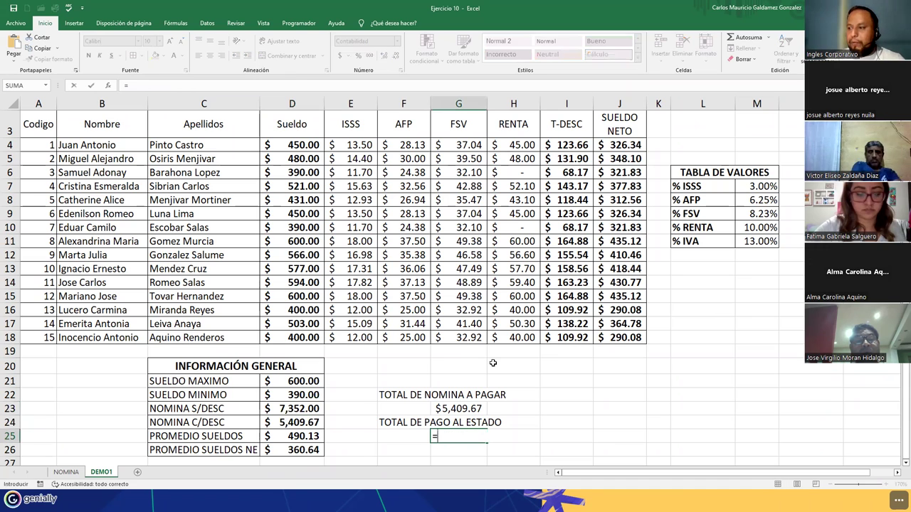
pyautogui.click(313, 408)
pyautogui.write('-')
pyautogui.press('Left')
pyautogui.press('Left')
pyautogui.press('Left')
pyautogui.press('Left')
pyautogui.press('Right')
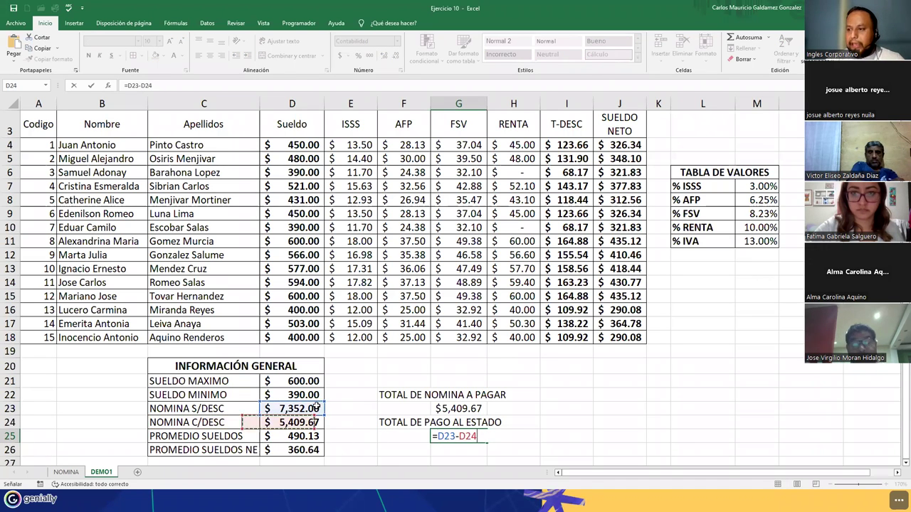
pyautogui.press('Return')
pyautogui.press('Up')
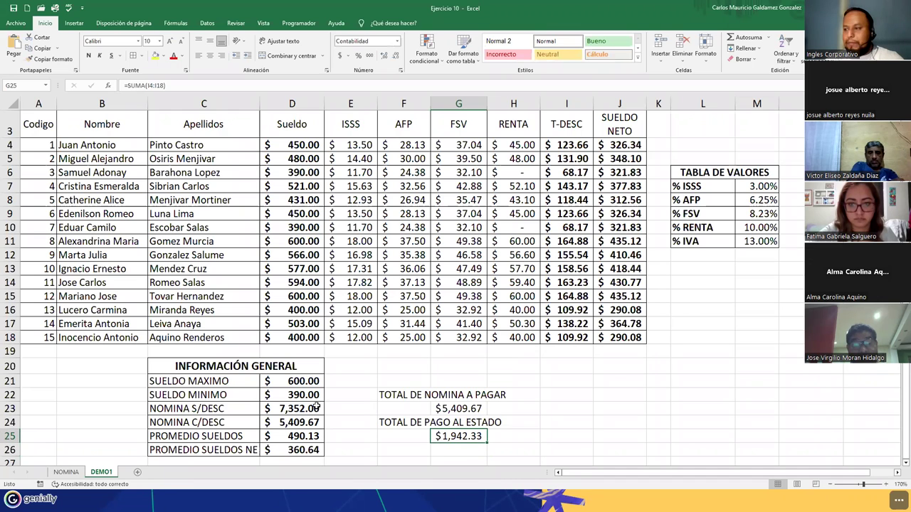
pyautogui.press('Delete')
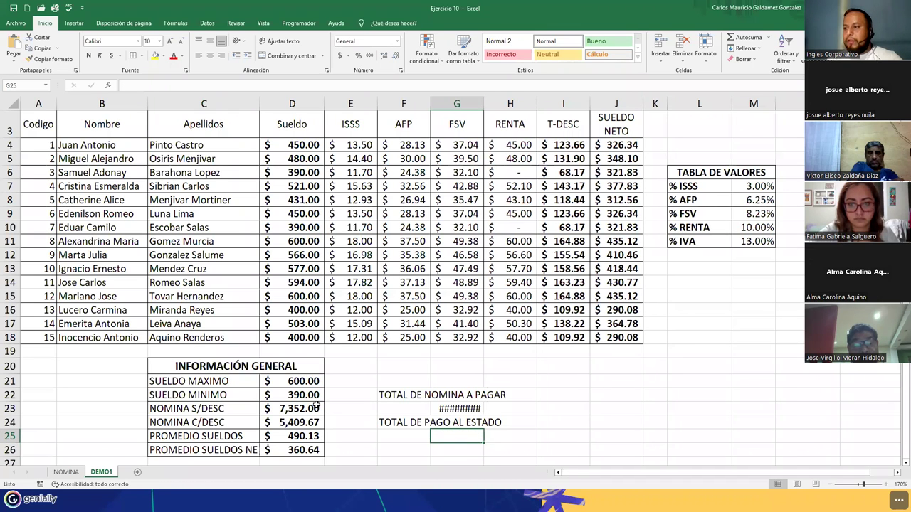
pyautogui.hotkey('ctrl', 'z')
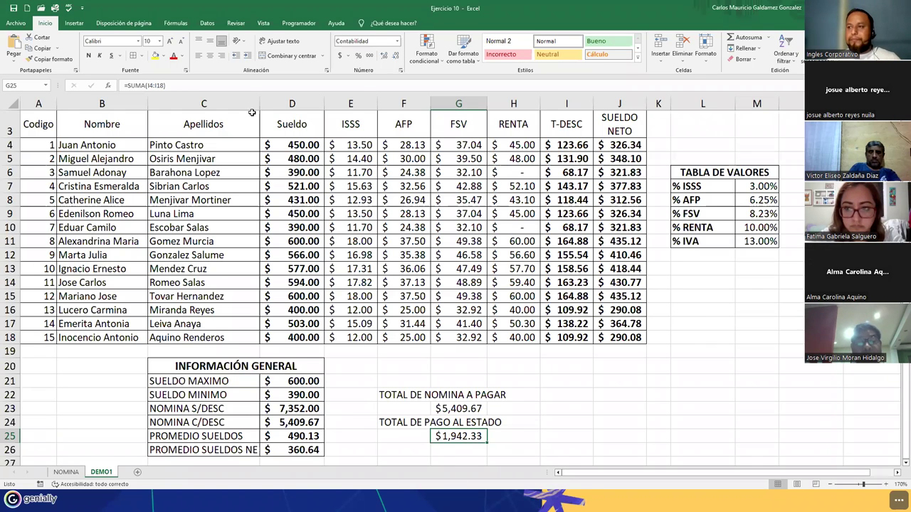
# Make the total amounts in G23 and G25 bold and put borders around both cells
pyautogui.keyDown('ctrl'); pyautogui.click(446, 409); pyautogui.keyUp('ctrl')
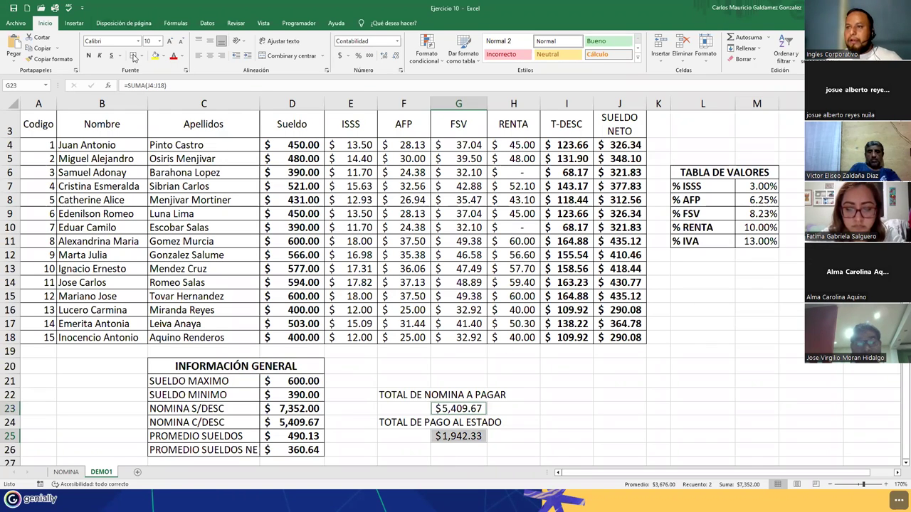
pyautogui.click(88, 57)
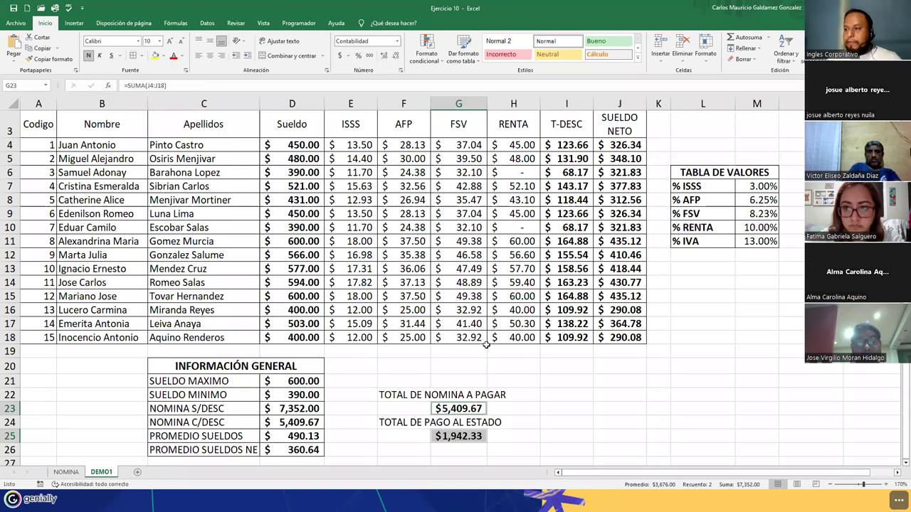
pyautogui.click(397, 396)
pyautogui.keyDown('ctrl'); pyautogui.click(385, 423); pyautogui.keyUp('ctrl')
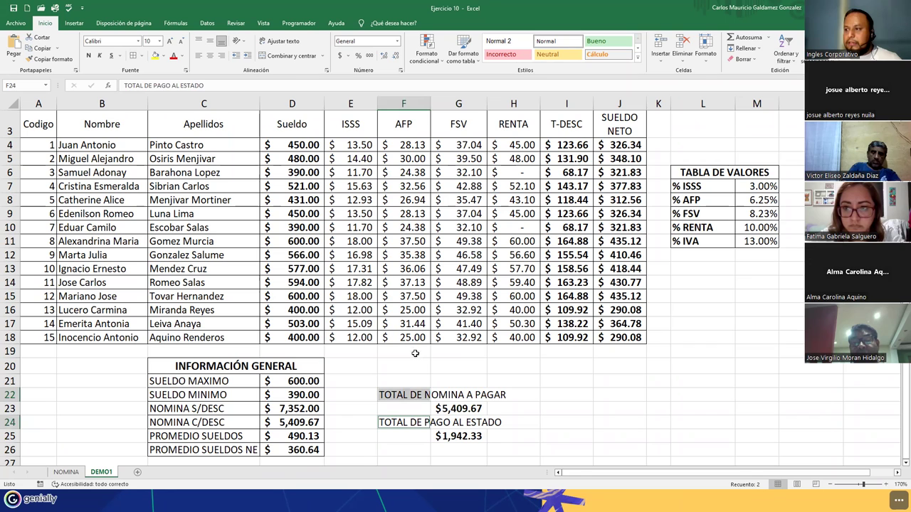
pyautogui.click(469, 436)
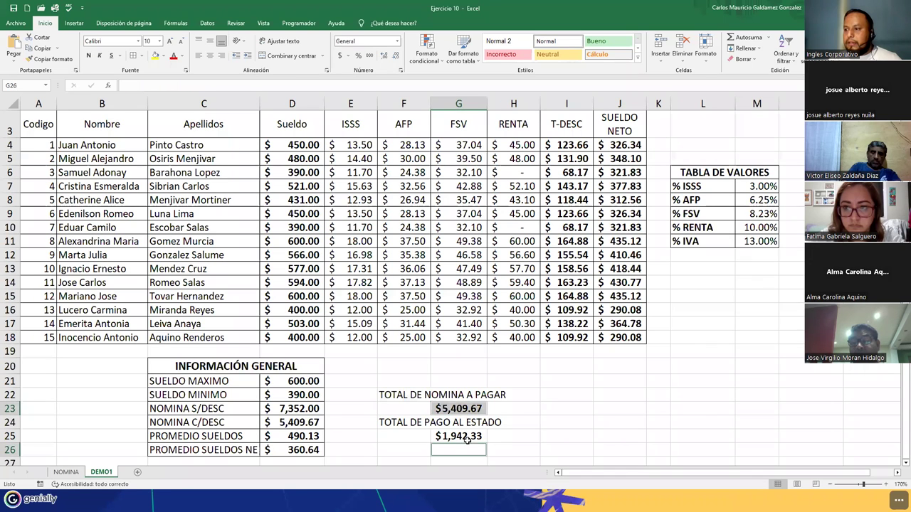
pyautogui.keyDown('ctrl'); pyautogui.click(459, 408); pyautogui.keyUp('ctrl')
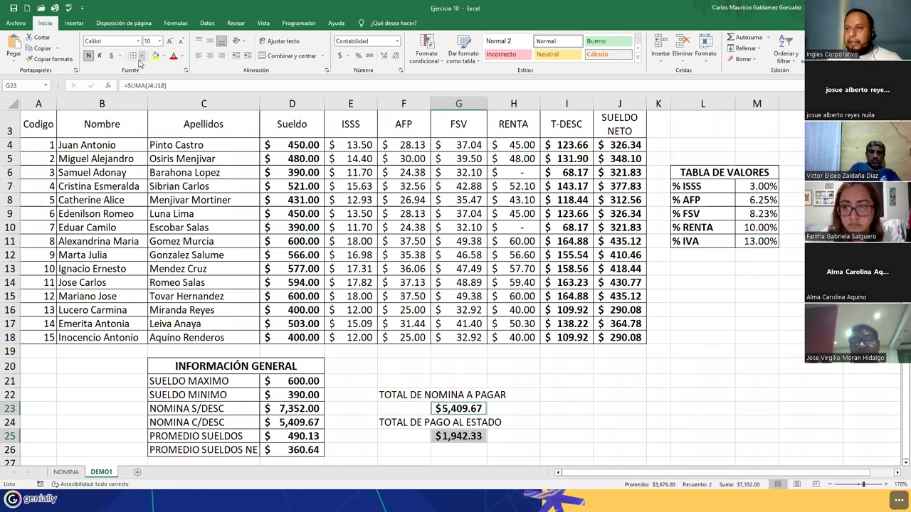
pyautogui.click(446, 423)
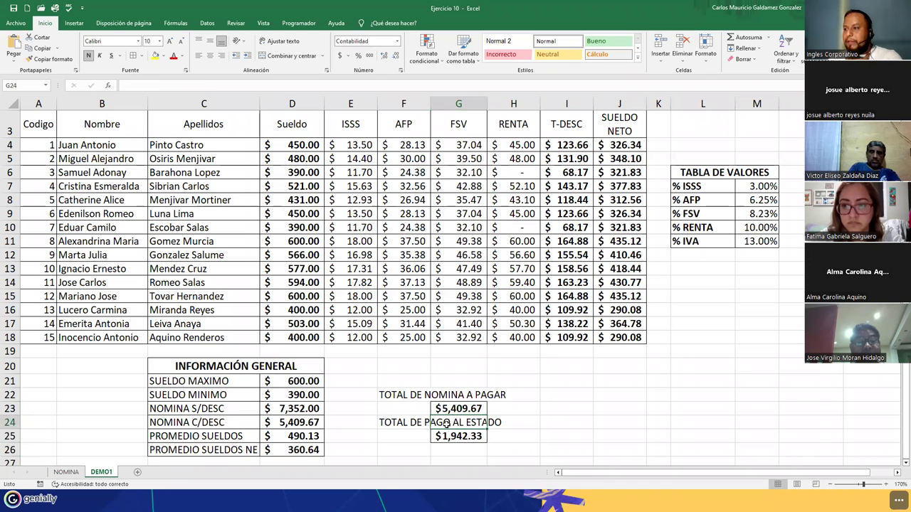
pyautogui.click(397, 422)
pyautogui.click(393, 336)
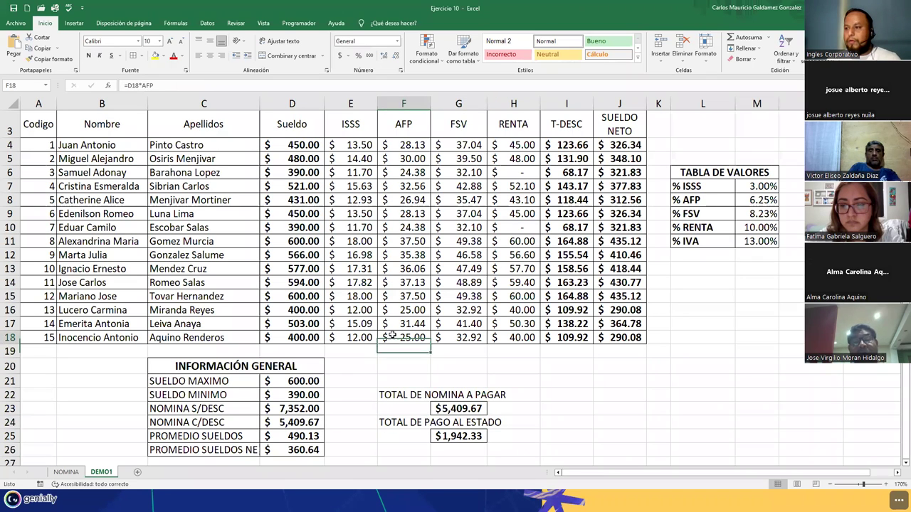
# Review the average and payroll sum formulas in D23:D26 of INFORMACIÓN GENERAL without changing them
pyautogui.click(281, 450)
pyautogui.doubleClick(282, 451)
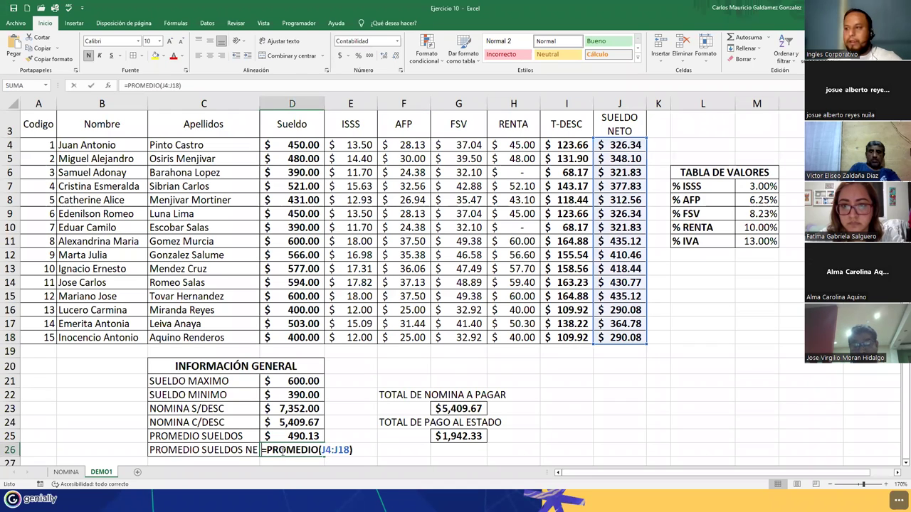
pyautogui.click(277, 437)
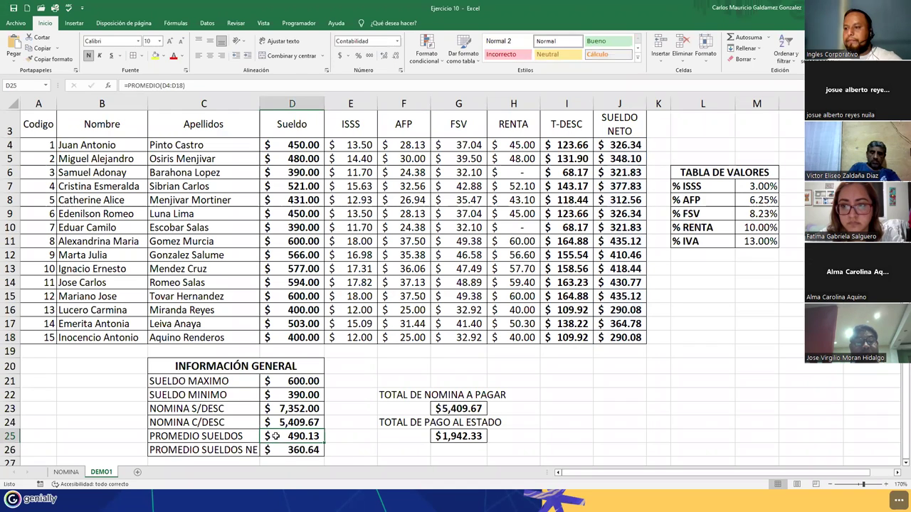
pyautogui.doubleClick(277, 437)
pyautogui.click(276, 422)
pyautogui.doubleClick(276, 423)
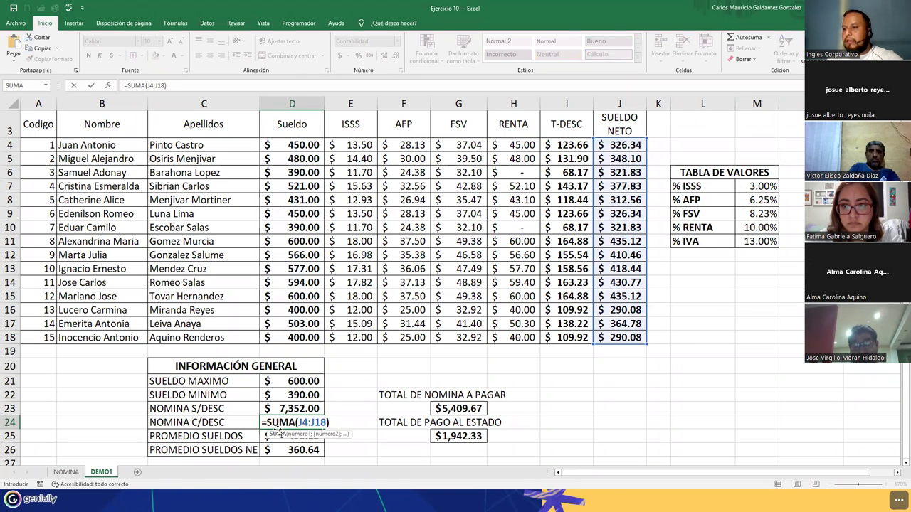
pyautogui.press('Escape')
pyautogui.click(274, 409)
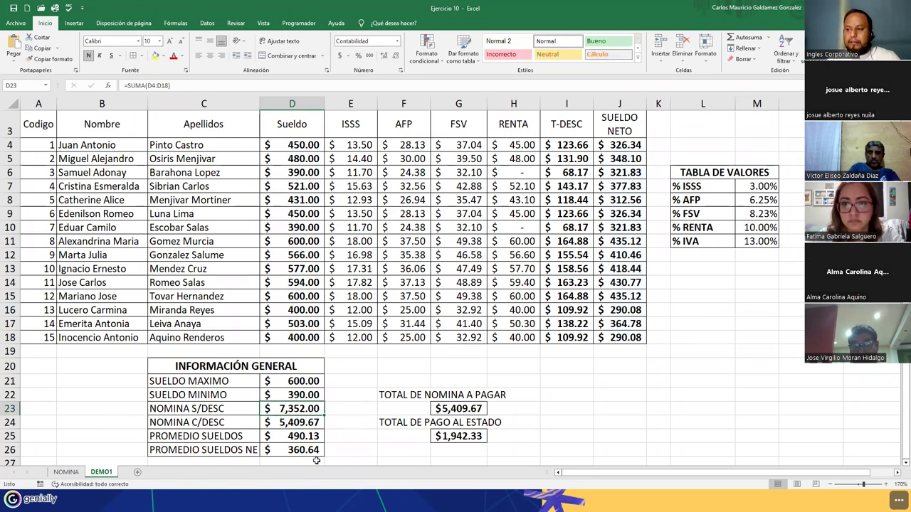
pyautogui.click(286, 454)
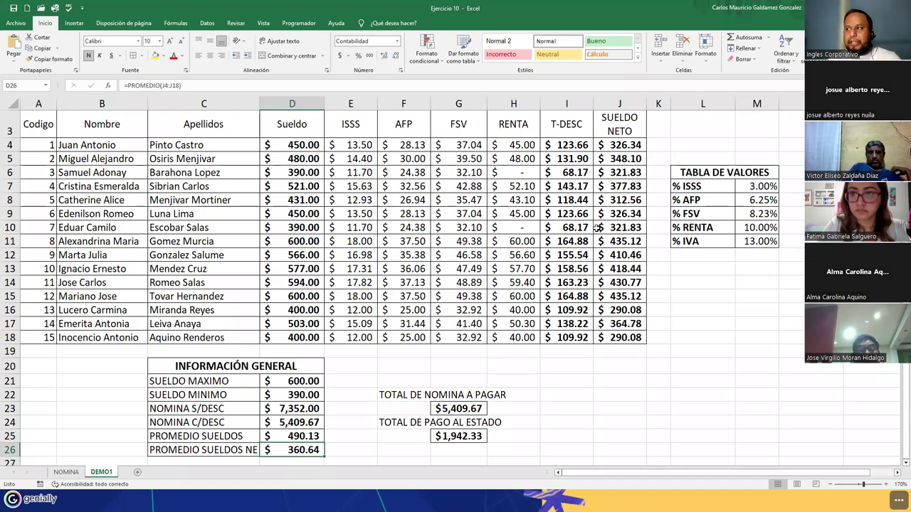
# Review the net salary formulas in J4:J18 and the total deductions, RENTA and other deduction cells in row 18
pyautogui.moveTo(608, 144); pyautogui.dragTo(621, 339)
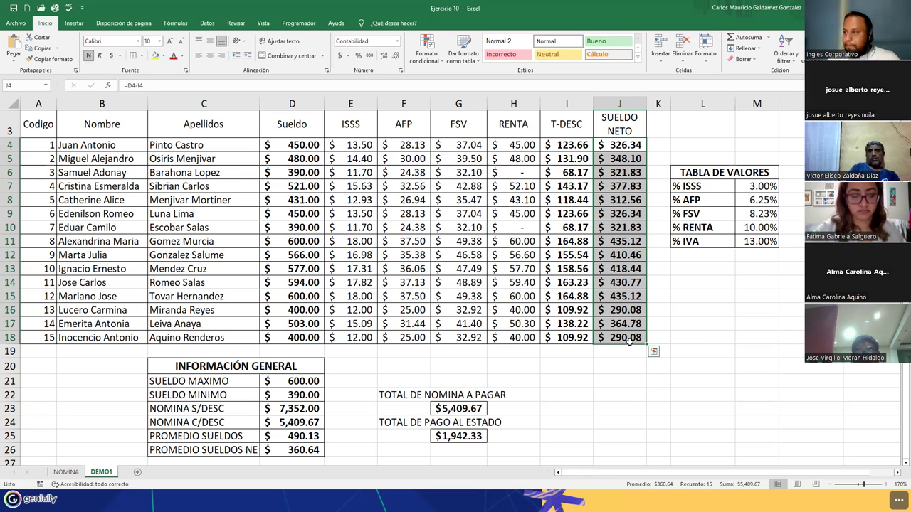
pyautogui.click(614, 339)
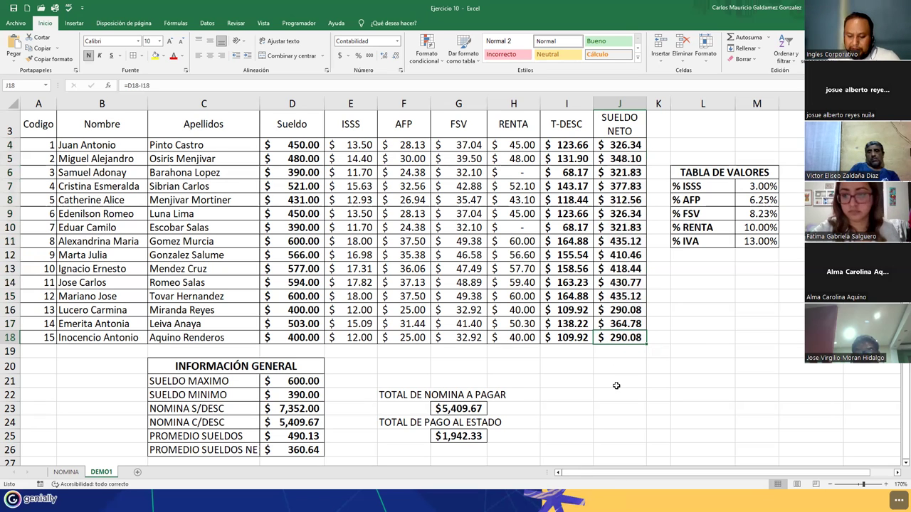
pyautogui.click(572, 340)
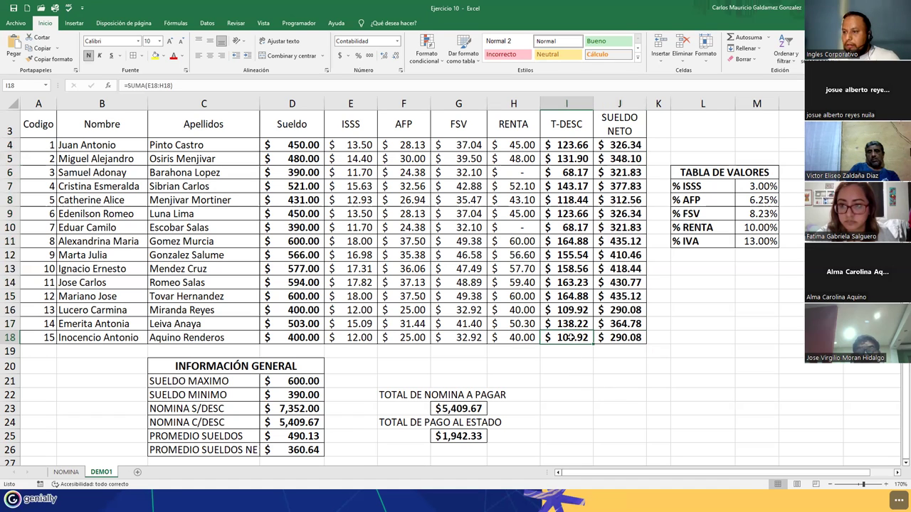
pyautogui.click(509, 337)
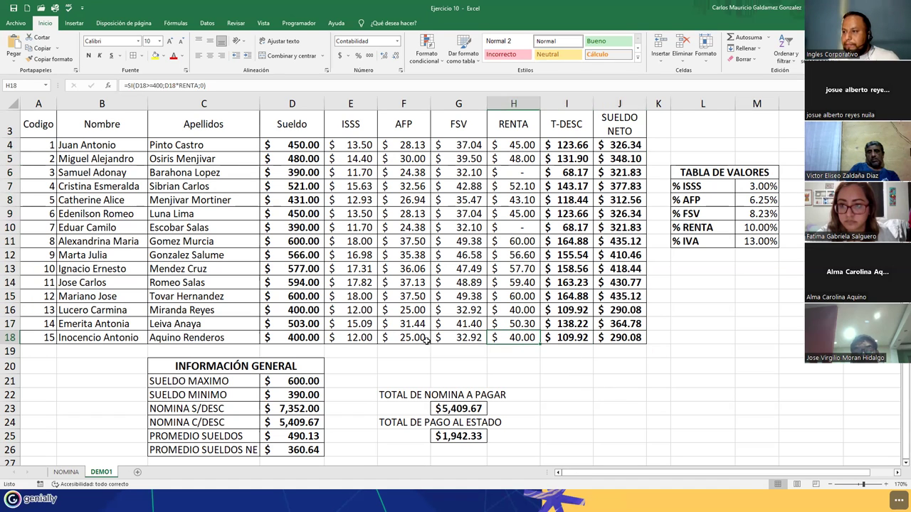
pyautogui.moveTo(343, 339); pyautogui.dragTo(514, 337)
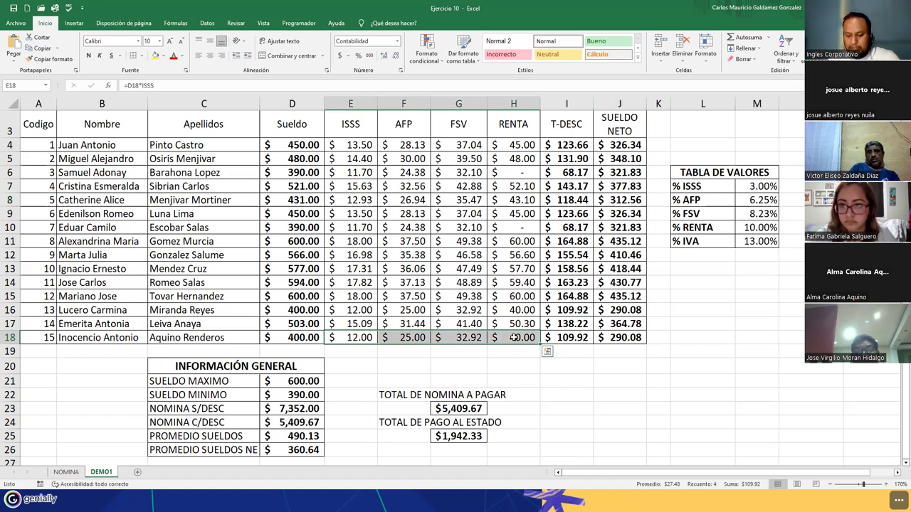
# Examine the T-DESC formula in I4 and the conditional RENTA formulas down H4:H18
pyautogui.click(573, 147)
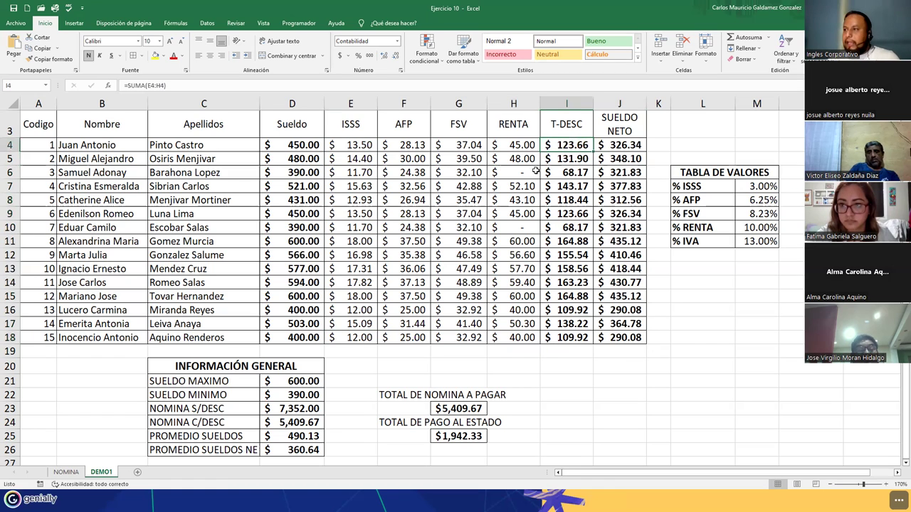
pyautogui.click(515, 146)
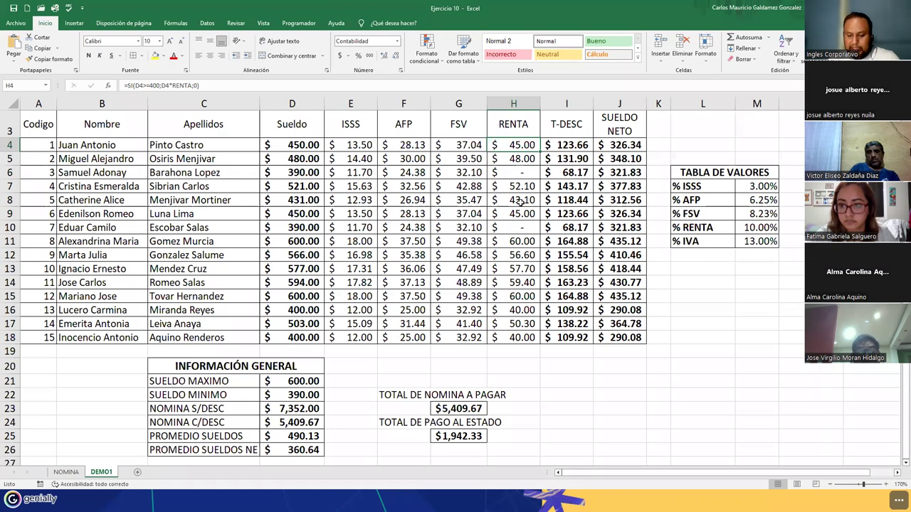
pyautogui.click(517, 158)
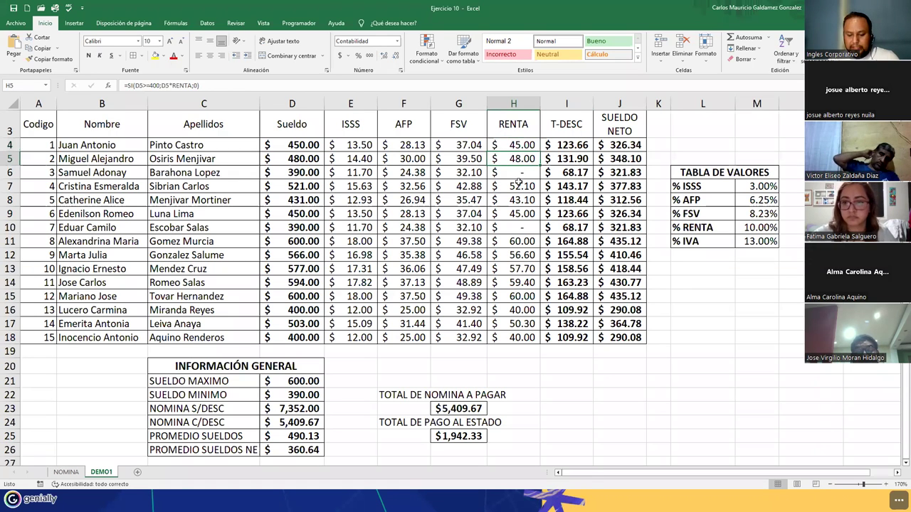
pyautogui.click(528, 185)
pyautogui.click(526, 200)
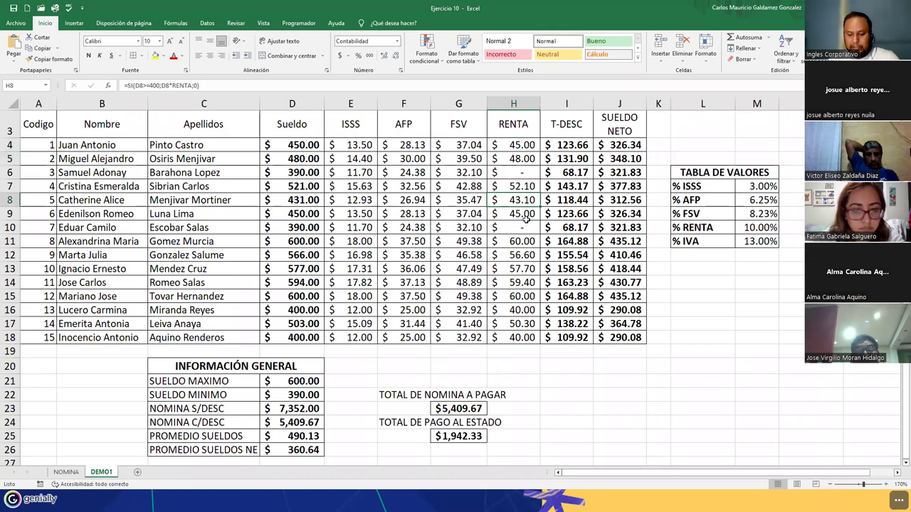
pyautogui.click(526, 227)
pyautogui.click(527, 247)
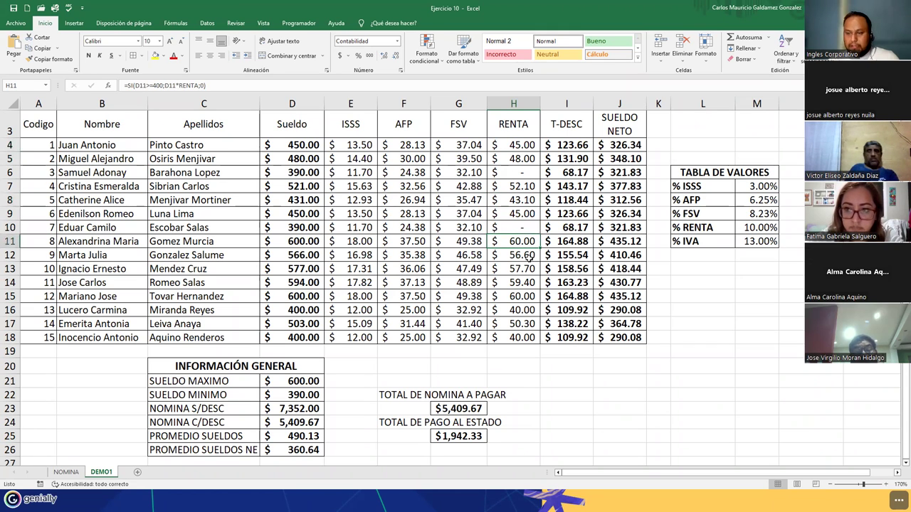
pyautogui.click(530, 255)
pyautogui.click(532, 269)
pyautogui.click(532, 284)
pyautogui.click(530, 297)
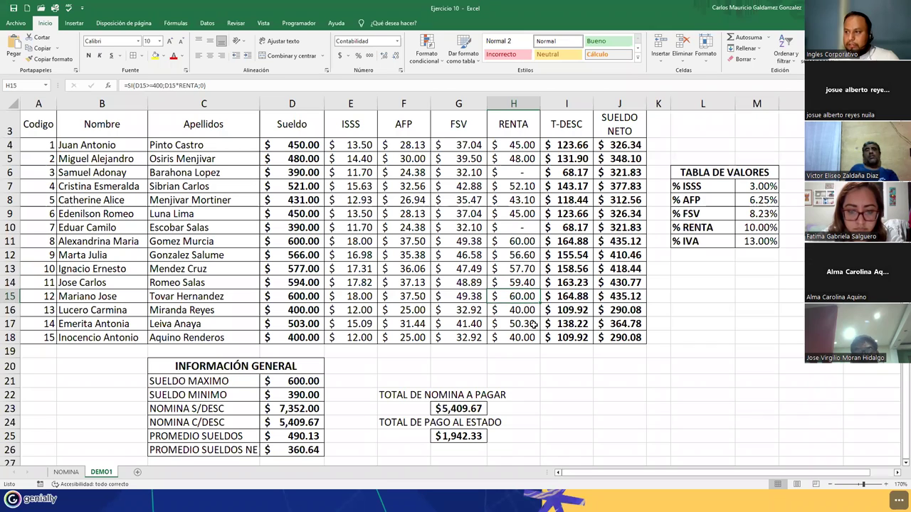
pyautogui.click(527, 311)
pyautogui.click(524, 325)
pyautogui.click(527, 339)
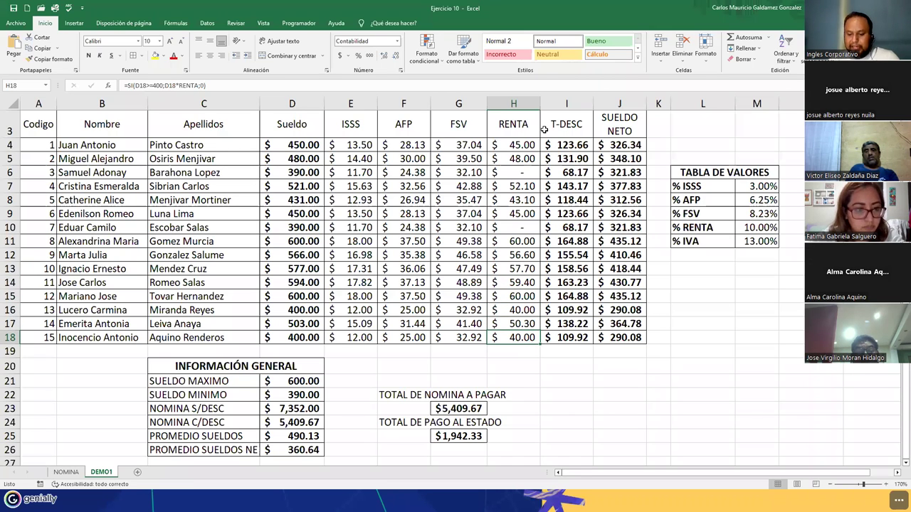
pyautogui.moveTo(519, 144); pyautogui.dragTo(510, 338)
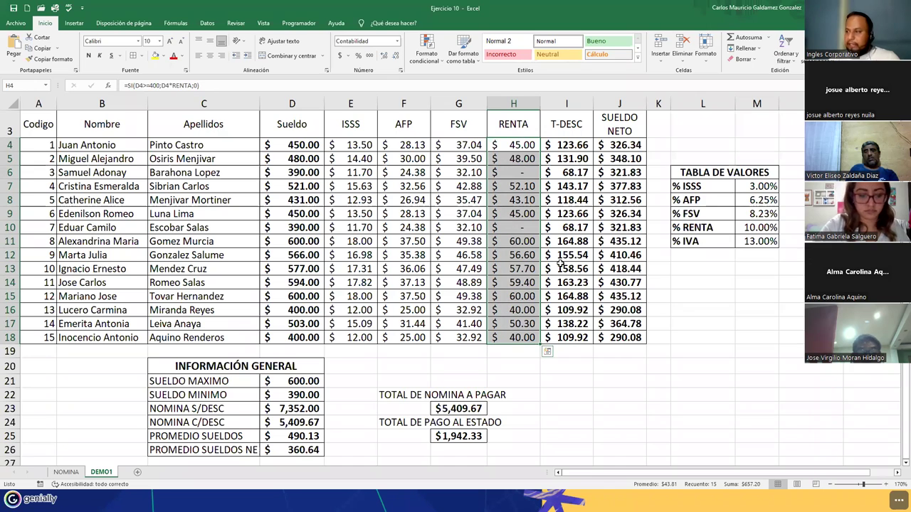
# Review the ISSS, AFP and FSV deductions in E4:G4 and the percentages in TABLA DE VALORES, M7:M11
pyautogui.moveTo(347, 145); pyautogui.dragTo(450, 147)
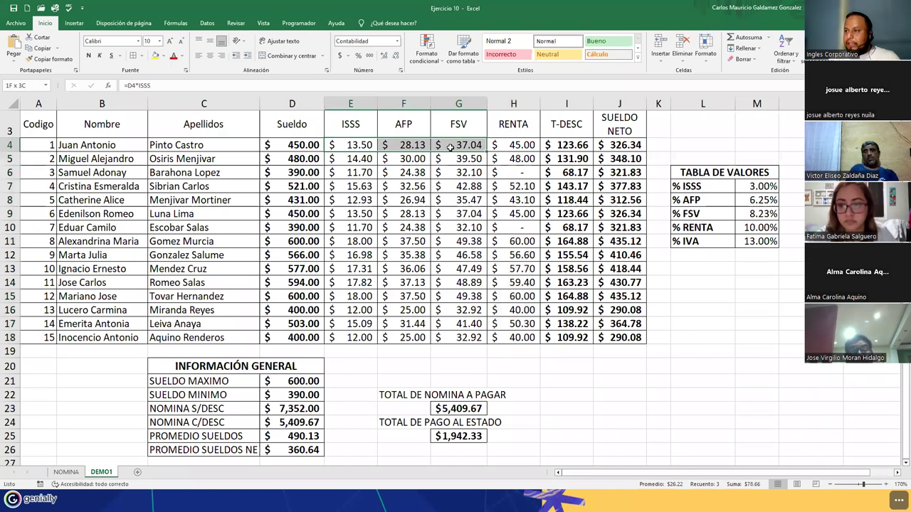
pyautogui.moveTo(757, 187); pyautogui.dragTo(752, 242)
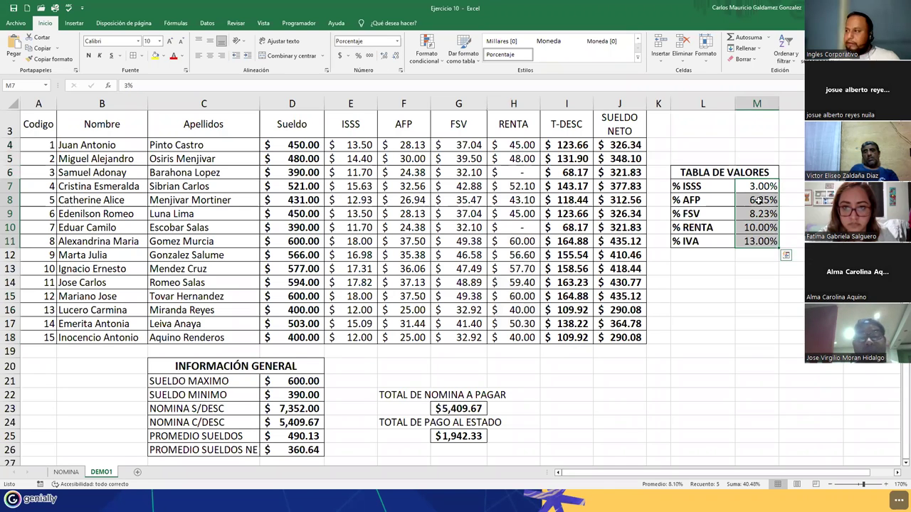
pyautogui.click(749, 242)
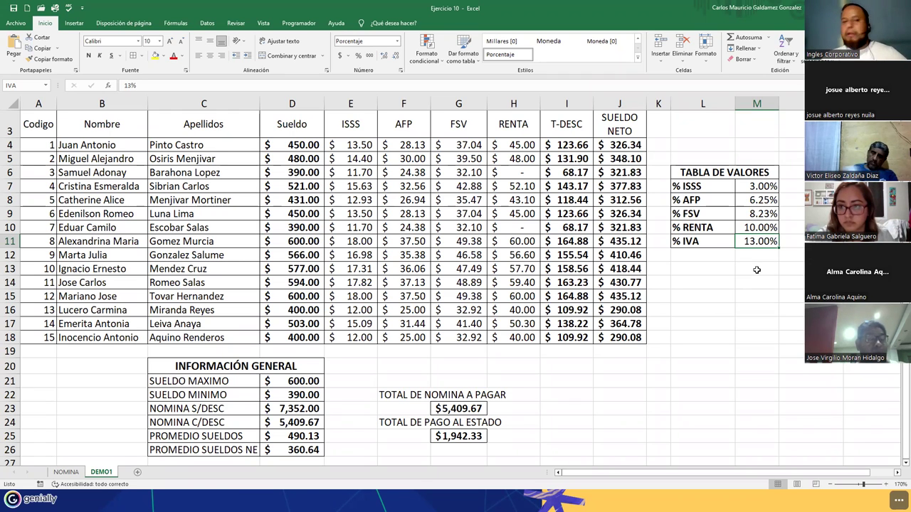
# Examine the SUMA formulas in G23 and G25 against the SUELDO NETO and T-DESC ranges they add up
pyautogui.click(437, 412)
pyautogui.click(434, 435)
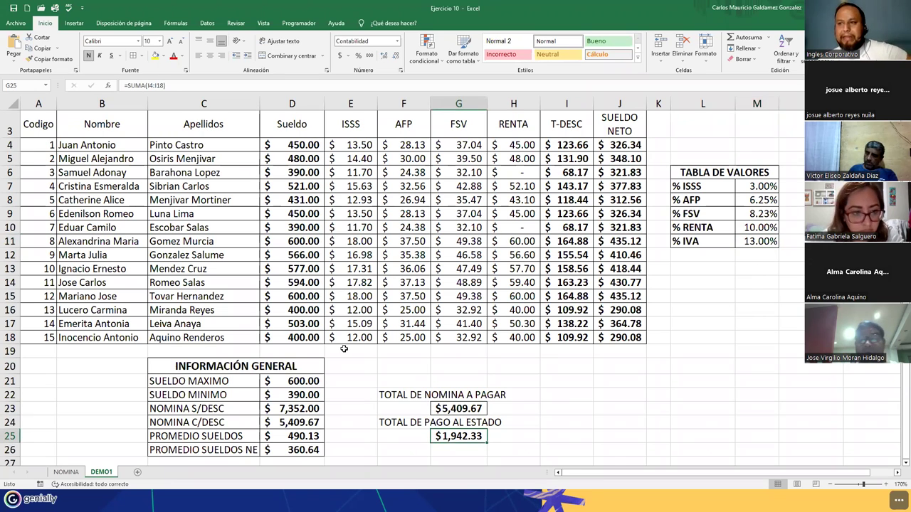
pyautogui.click(263, 212)
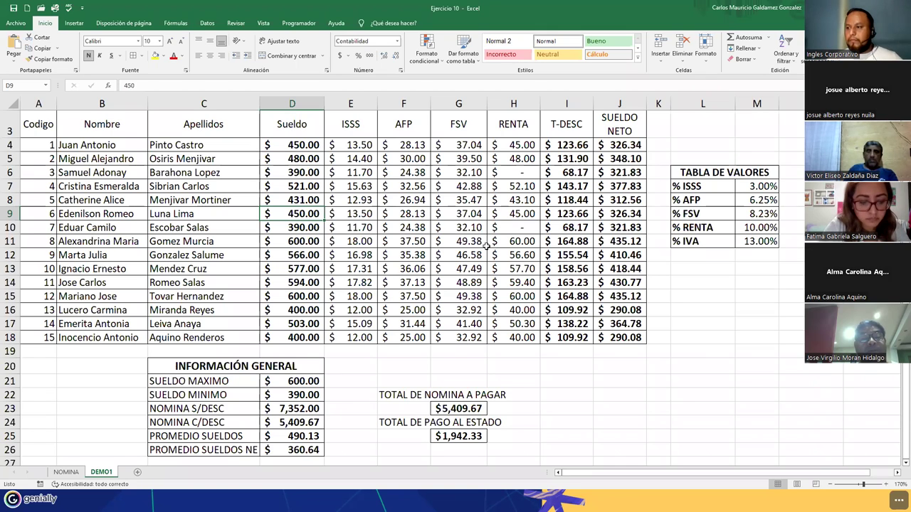
pyautogui.click(456, 408)
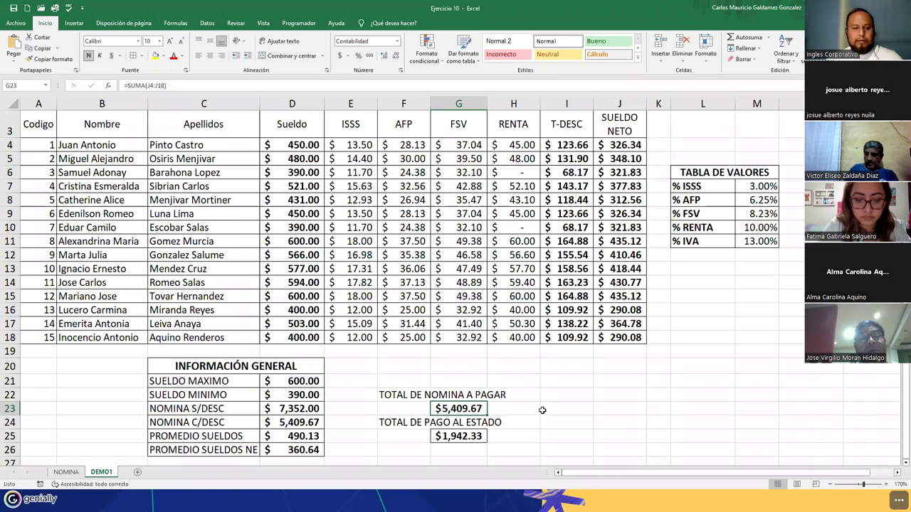
pyautogui.press('F2')
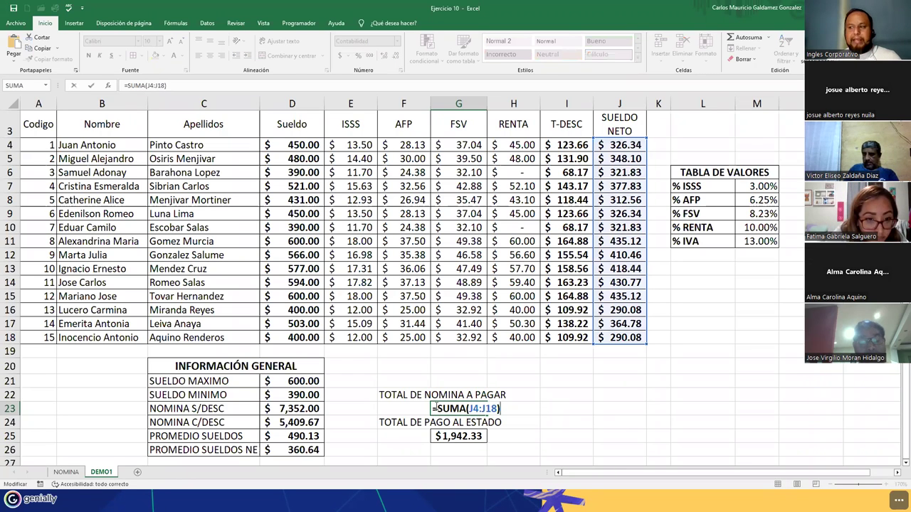
pyautogui.hotkey('shift', 'Home')
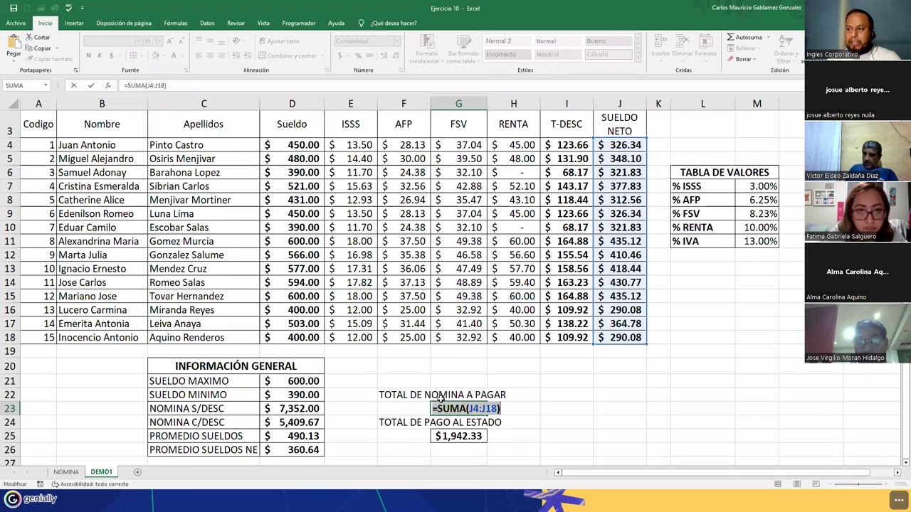
pyautogui.moveTo(613, 146); pyautogui.dragTo(613, 333)
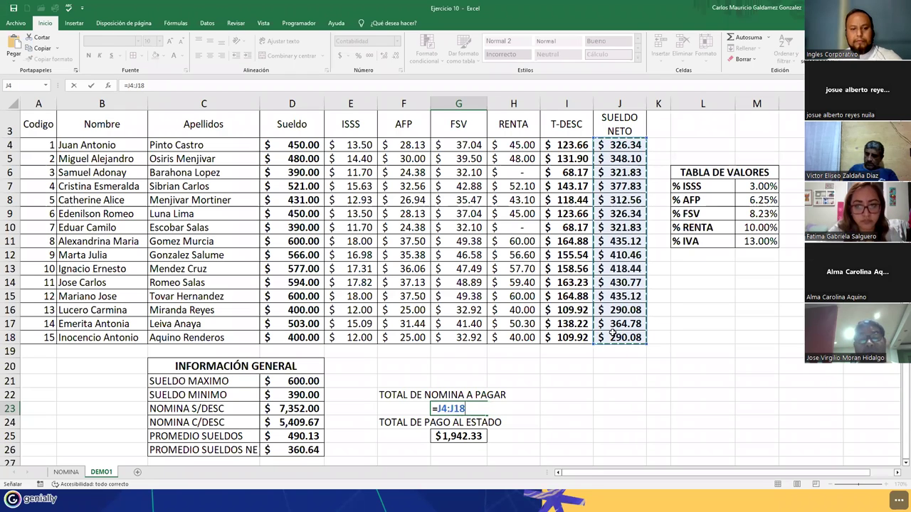
pyautogui.press('Return')
pyautogui.click(452, 437)
pyautogui.doubleClick(453, 436)
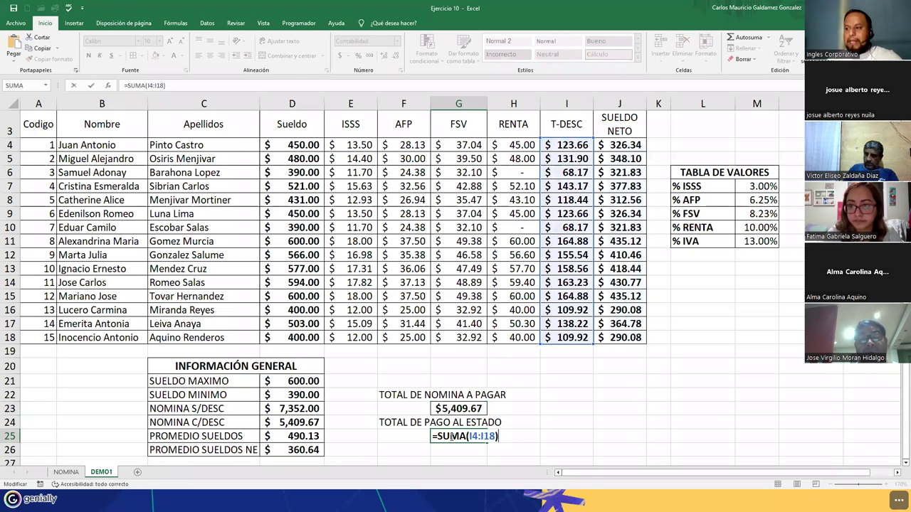
pyautogui.moveTo(573, 144); pyautogui.dragTo(581, 338)
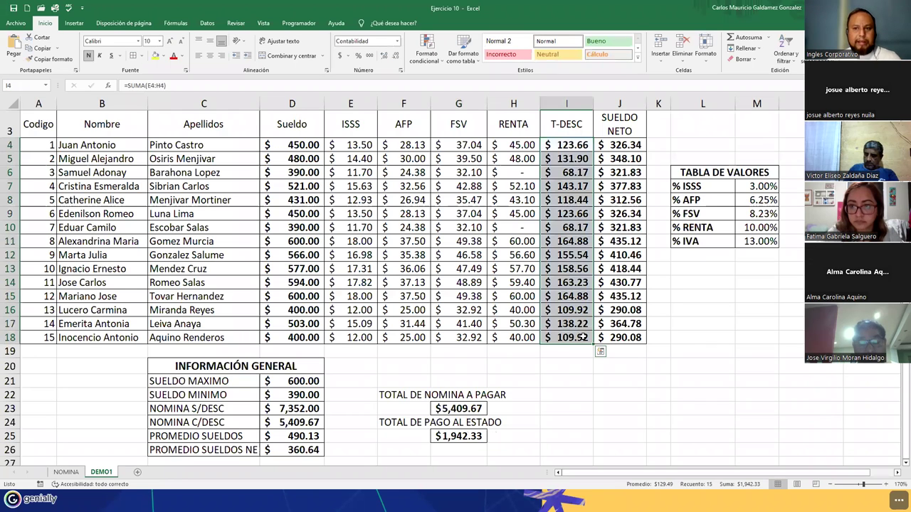
pyautogui.click(496, 408)
# Inspect the =MAX(D4:D18) formula for SUELDO MAXIMO in D21
pyautogui.click(304, 381)
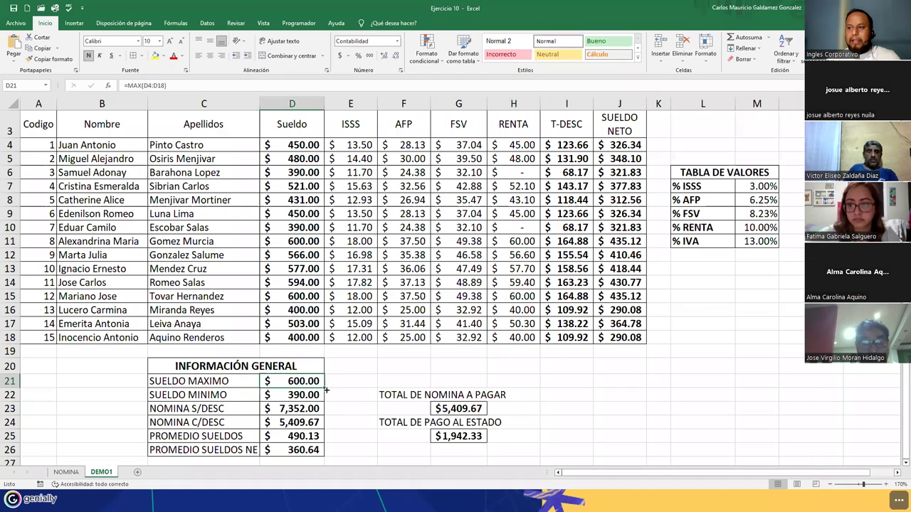
pyautogui.click(146, 85)
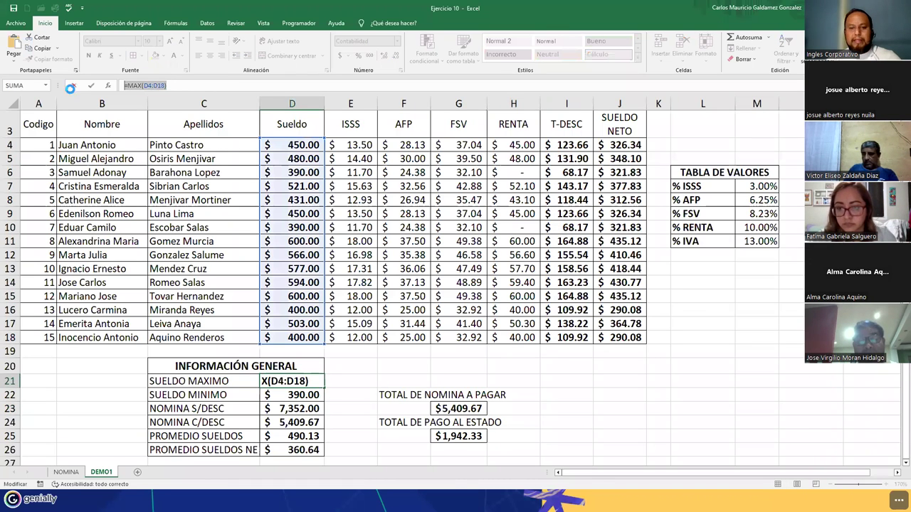
pyautogui.click(166, 86)
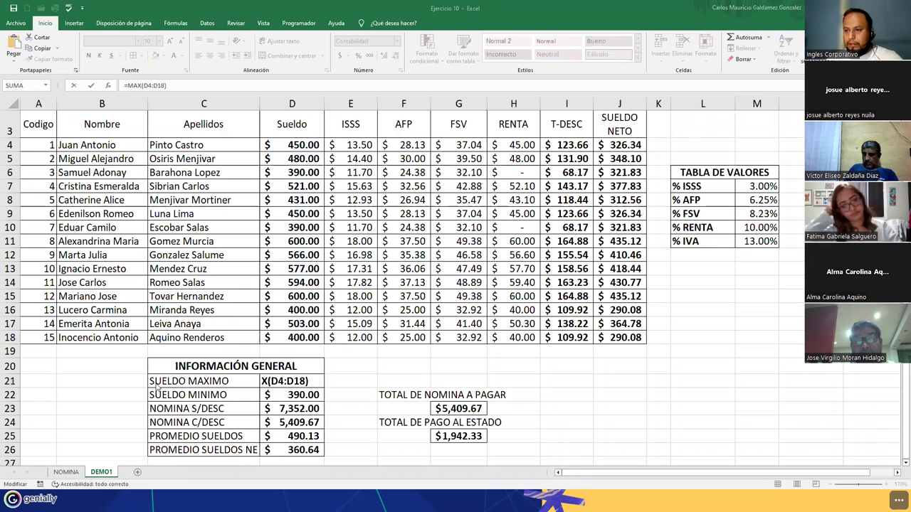
pyautogui.moveTo(165, 369); pyautogui.dragTo(247, 448)
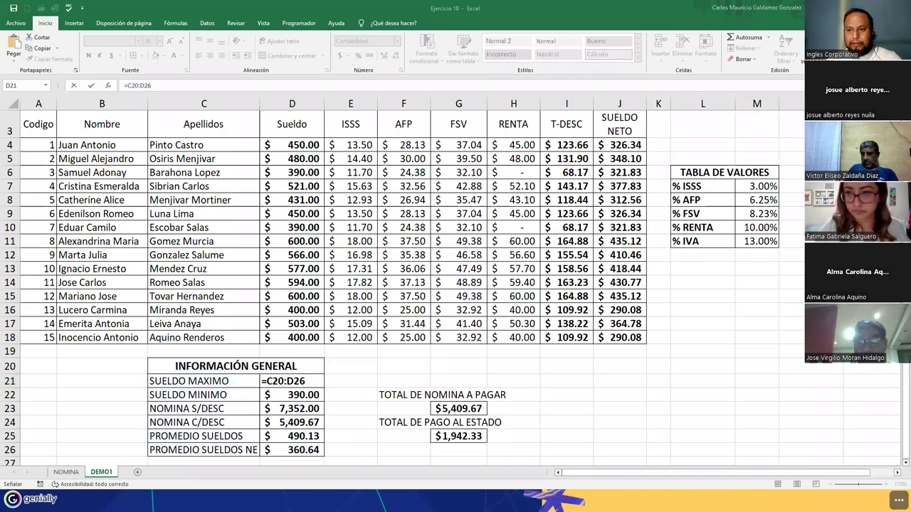
pyautogui.click(164, 370)
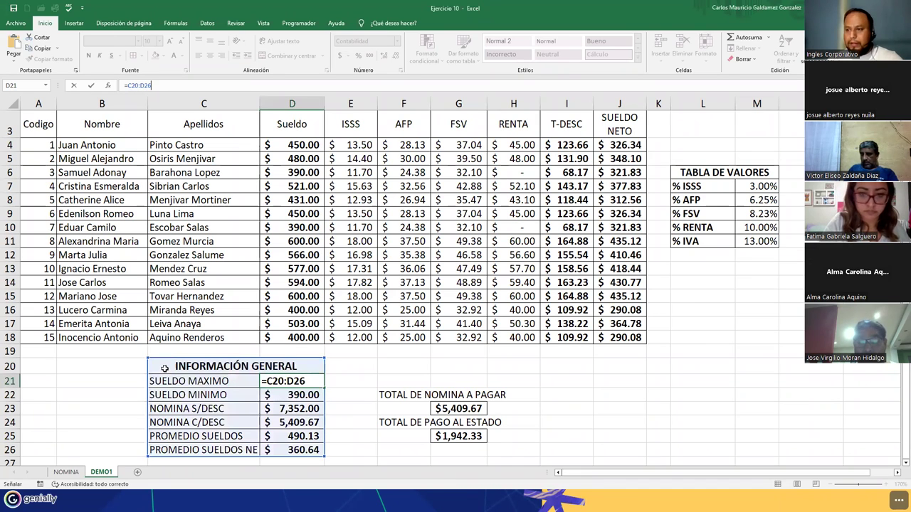
pyautogui.click(164, 369)
pyautogui.press('Escape')
# Copy the INFORMACIÓN GENERAL table in C20:D26 and switch to another open window
pyautogui.moveTo(166, 371); pyautogui.dragTo(199, 450)
pyautogui.hotkey('ctrl', 'c')
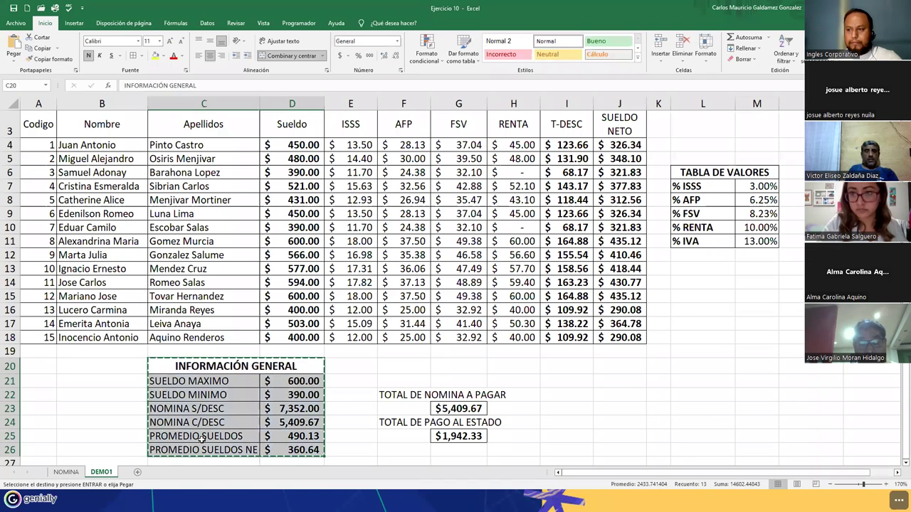
pyautogui.hotkey('alt', 'Tab')
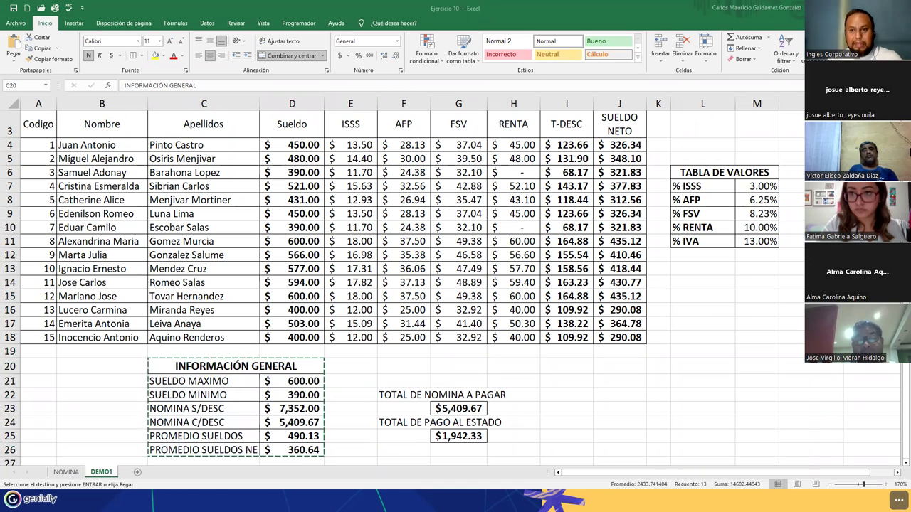
# Select the SUELDO MAXIMO formula text in D21 for review and leave the cell without changing it
pyautogui.click(282, 384)
pyautogui.press('Escape')
pyautogui.moveTo(167, 86); pyautogui.dragTo(91, 86)
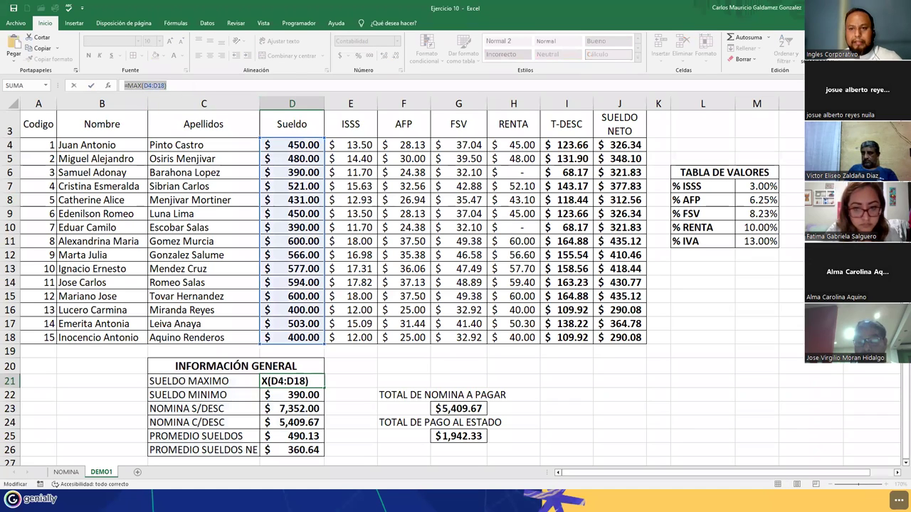
pyautogui.click(13, 498)
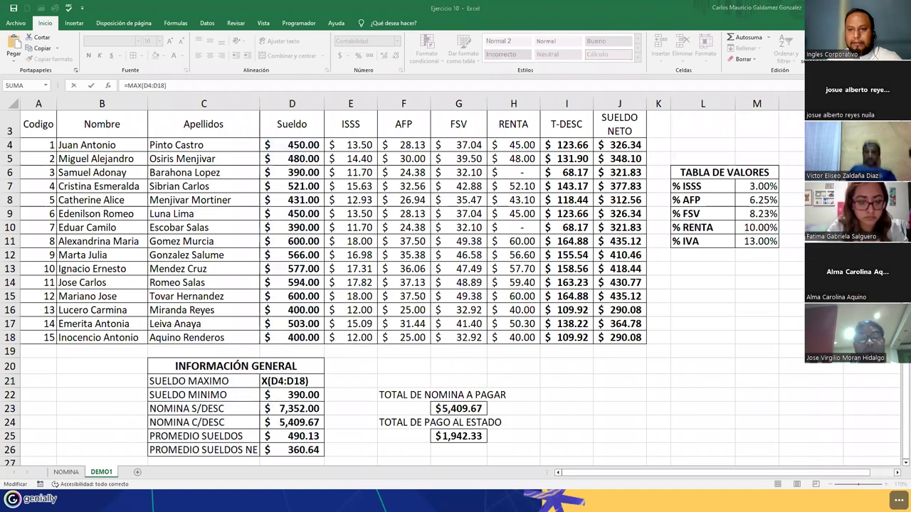
pyautogui.click(290, 394)
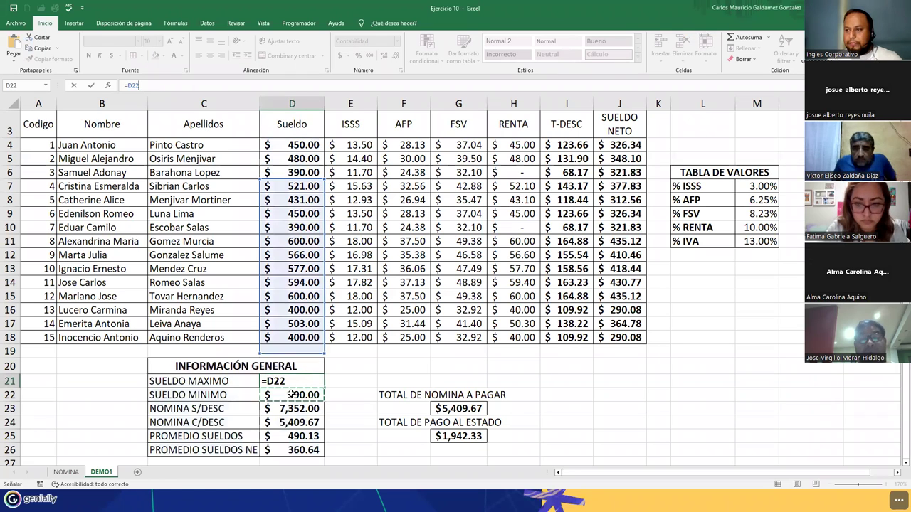
pyautogui.press('Escape')
pyautogui.click(211, 88)
pyautogui.press('Escape')
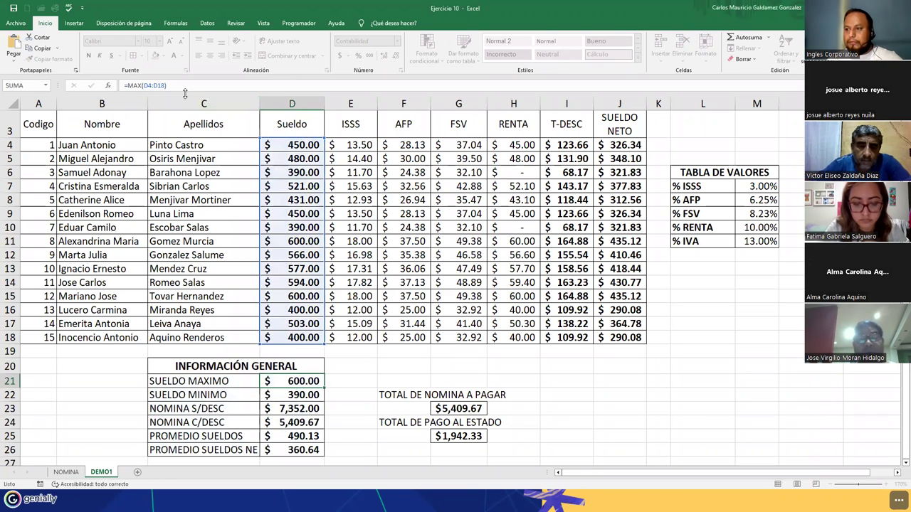
# Select the full =MIN(D4:D18) formula text of SUELDO MINIMO in D22 for review and leave the cell
pyautogui.press('Down')
pyautogui.click(173, 86)
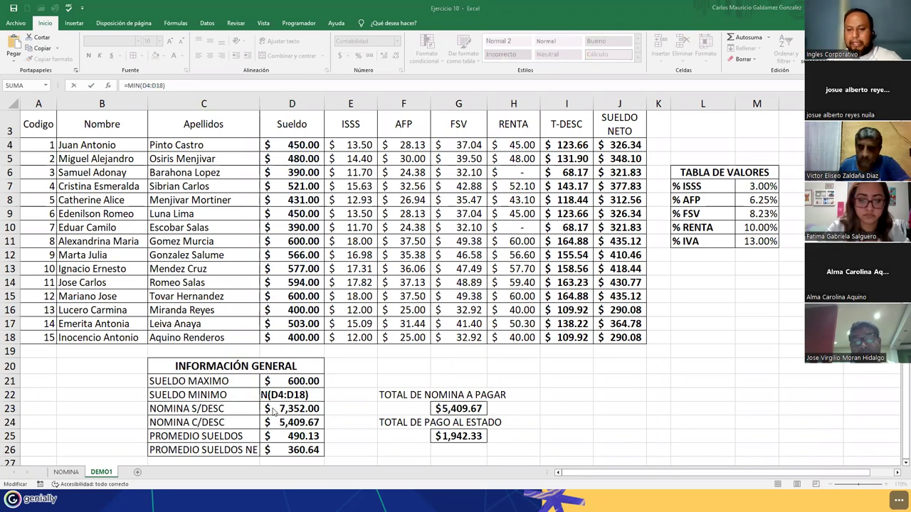
pyautogui.click(203, 88)
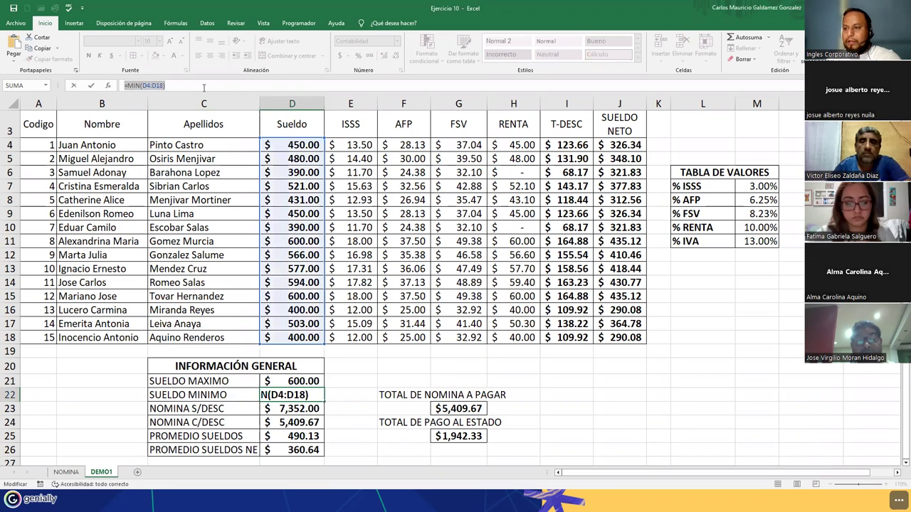
pyautogui.press('Return')
# Select the full =SUMA(D4:D18) formula text of NOMINA S/DESC in D23 for review and leave the cell
pyautogui.click(207, 87)
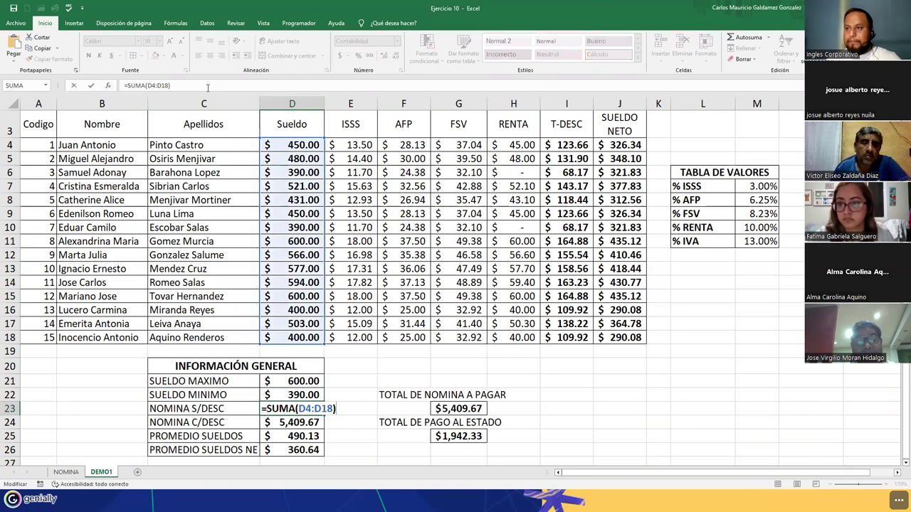
pyautogui.moveTo(117, 80); pyautogui.dragTo(78, 103)
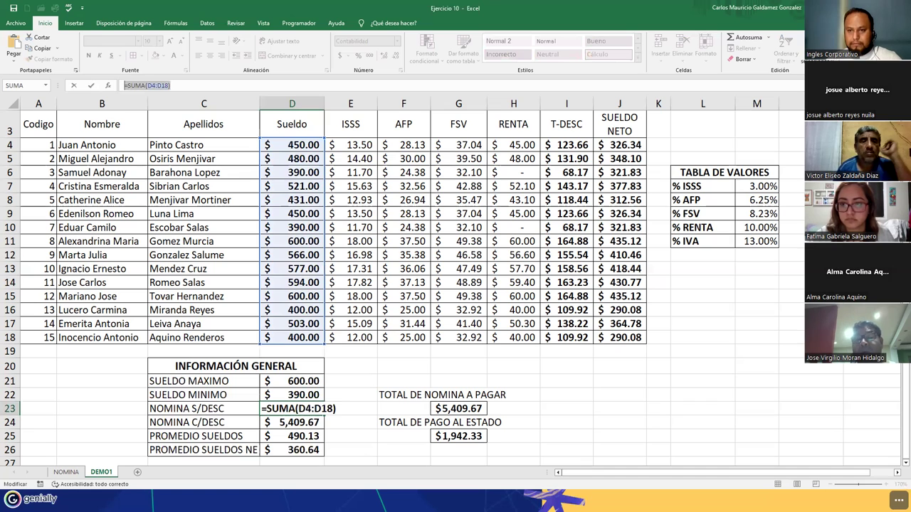
pyautogui.click(170, 85)
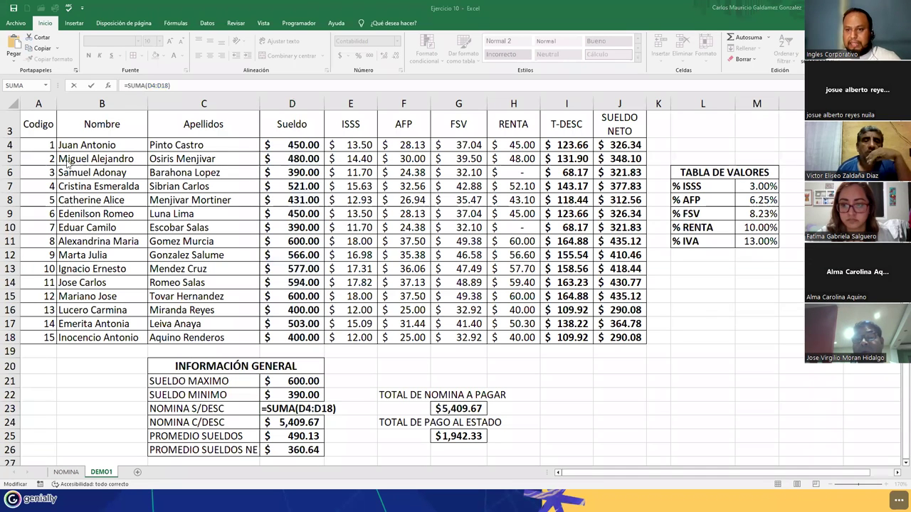
pyautogui.doubleClick(313, 410)
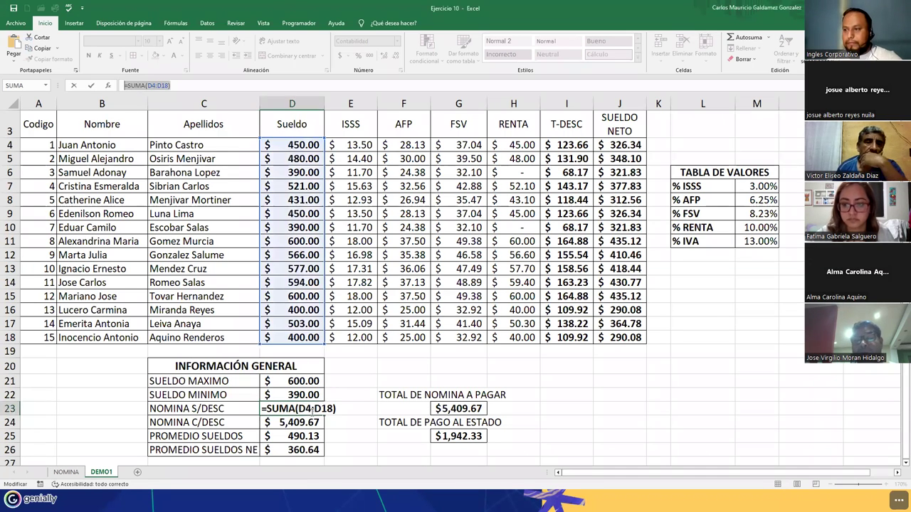
pyautogui.press('Return')
# Copy the =SUMA(J4:J18) formula text of NOMINA C/DESC from D24 and leave the cell
pyautogui.doubleClick(313, 422)
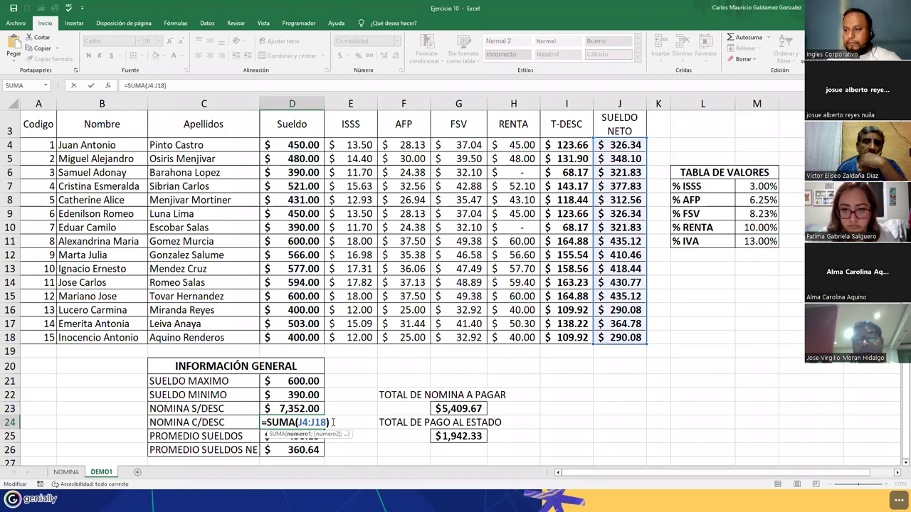
pyautogui.moveTo(333, 422); pyautogui.dragTo(262, 423)
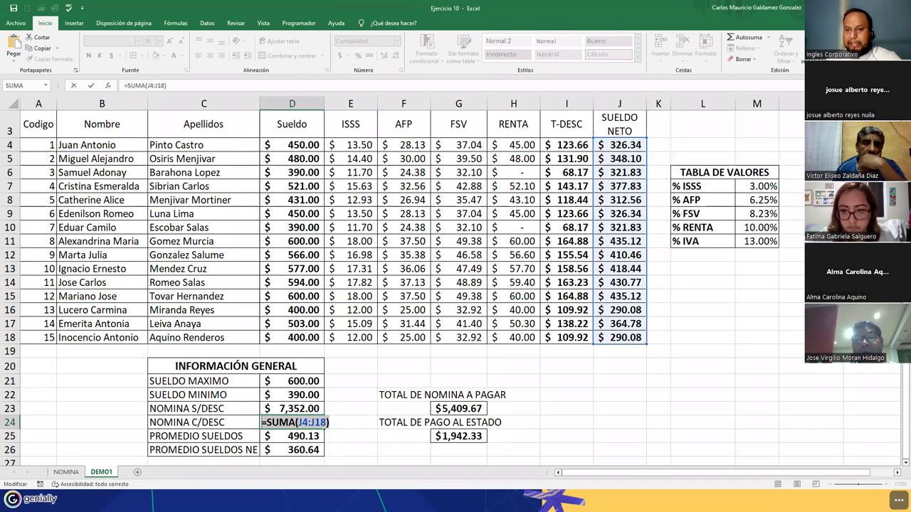
pyautogui.hotkey('ctrl', 'c')
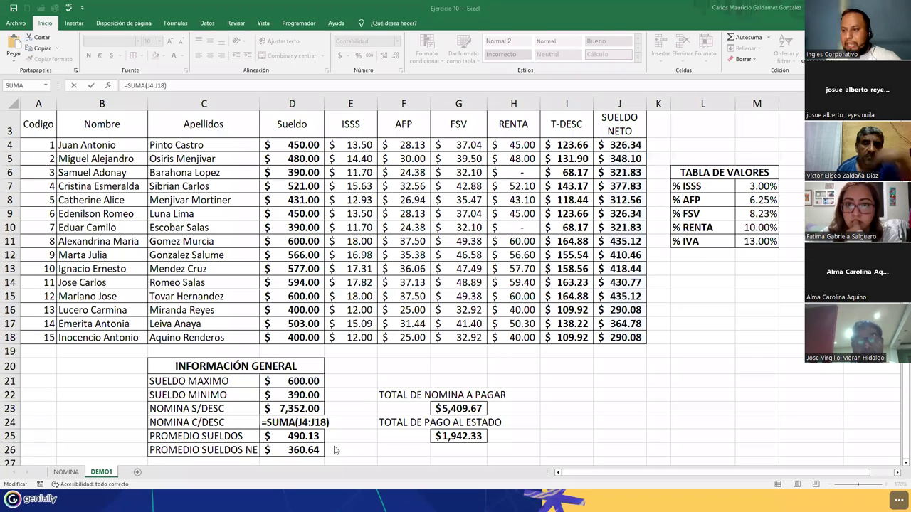
pyautogui.press('Escape')
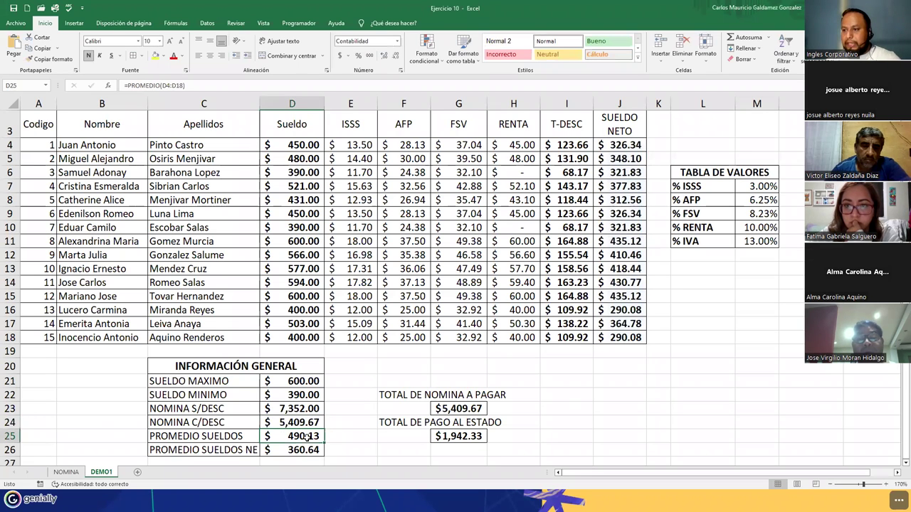
# Select the full =PROMEDIO(D4:D18) formula text of PROMEDIO SUELDOS in D25 for review
pyautogui.doubleClick(307, 436)
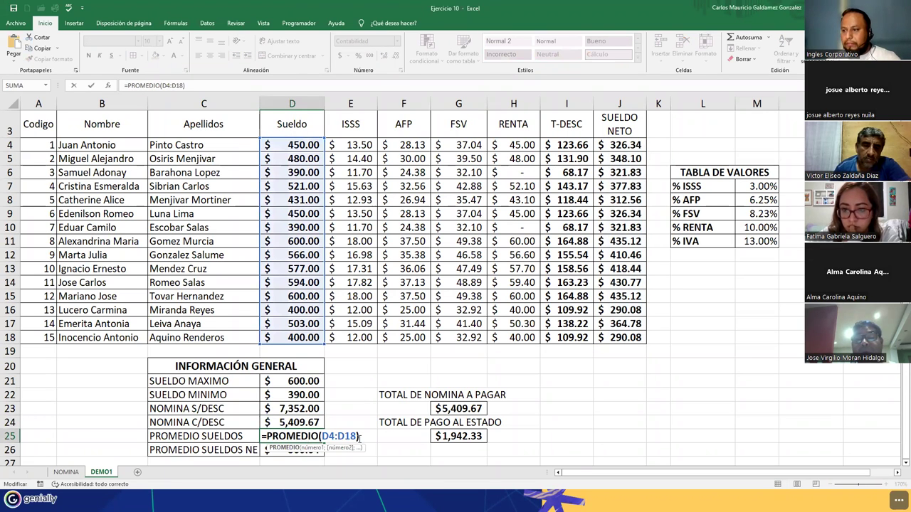
pyautogui.moveTo(359, 436); pyautogui.dragTo(262, 436)
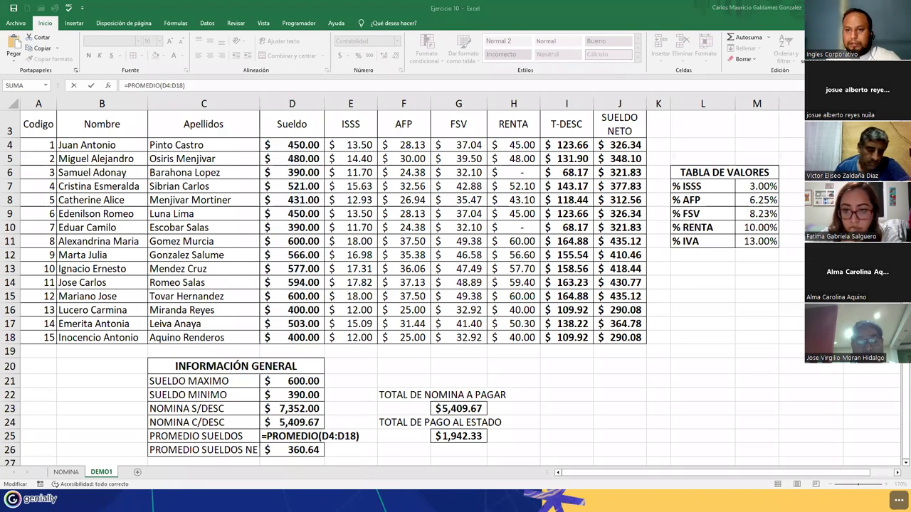
pyautogui.click(284, 451)
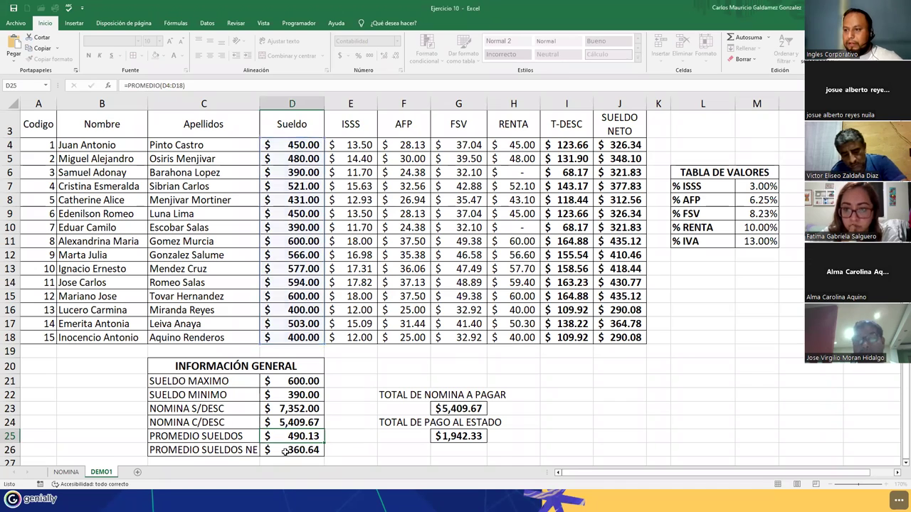
# Select the full =PROMEDIO(J4:J18) formula text of the net salary average in D26 for review and leave the cell
pyautogui.doubleClick(283, 451)
pyautogui.moveTo(261, 450); pyautogui.dragTo(380, 453)
pyautogui.press('Escape')
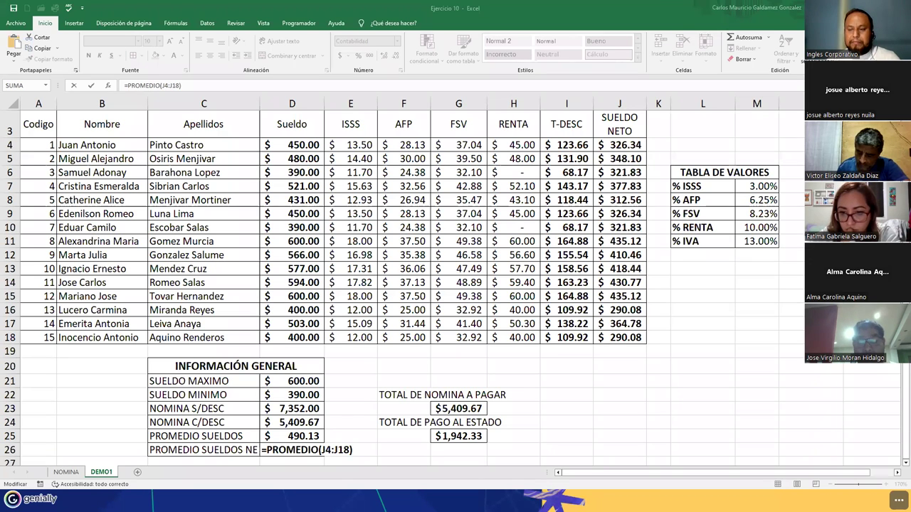
pyautogui.hotkey('ctrl', 'shift', 'Left')
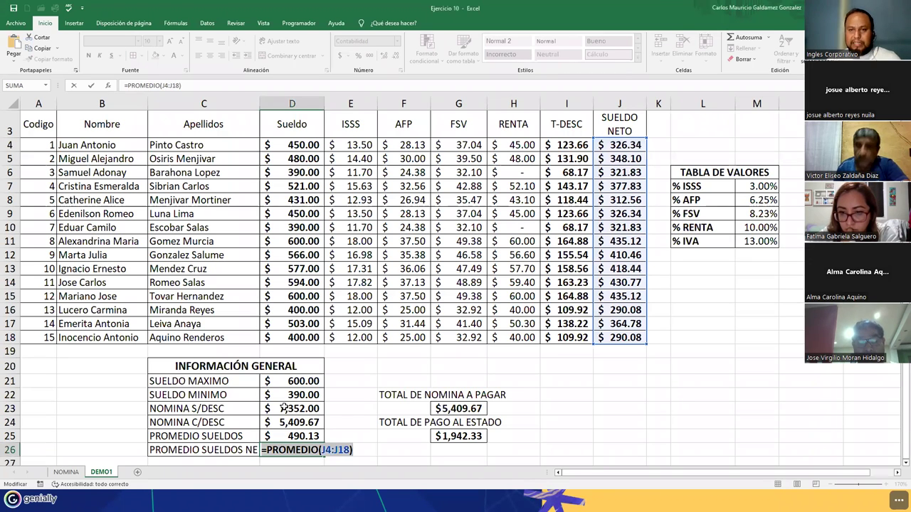
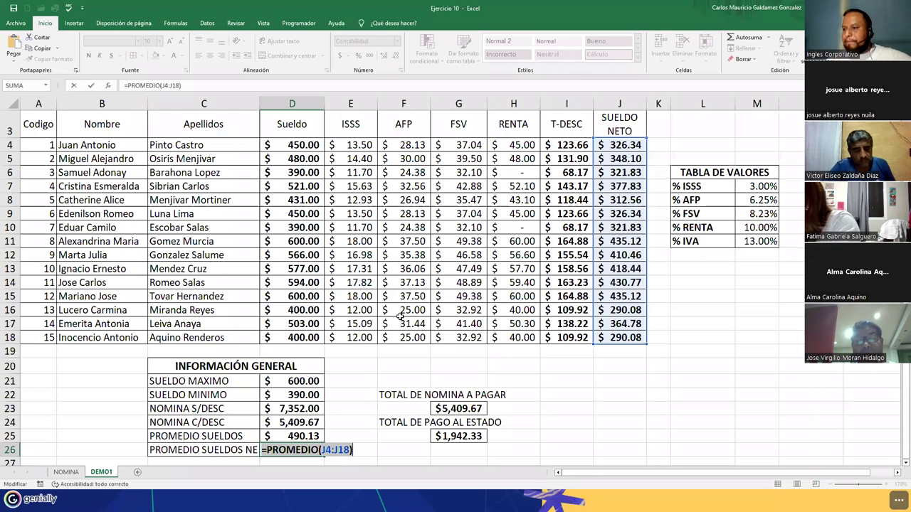
pyautogui.press('Return')
# Copy the TOTAL DE NOMINA A PAGAR and TOTAL DE PAGO AL ESTADO block in F22:G25 and end copy mode
pyautogui.moveTo(401, 395); pyautogui.dragTo(471, 435)
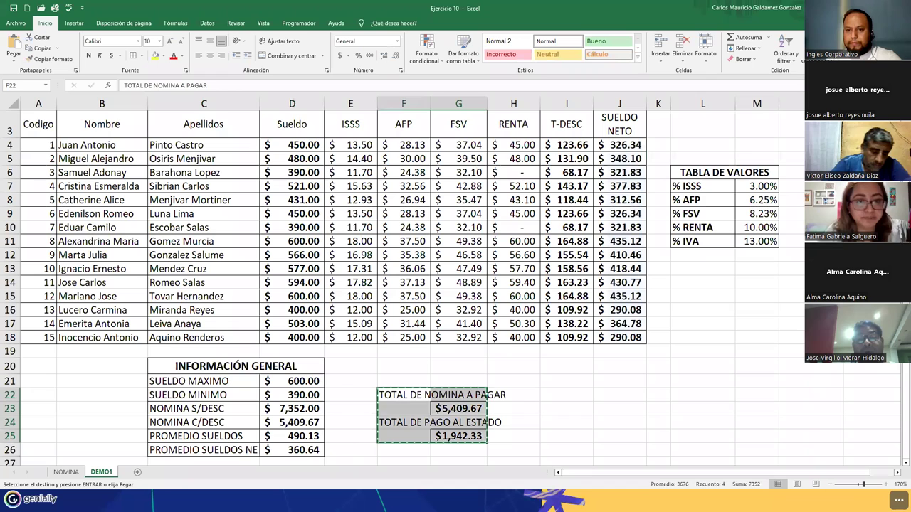
pyautogui.hotkey('ctrl', 'c')
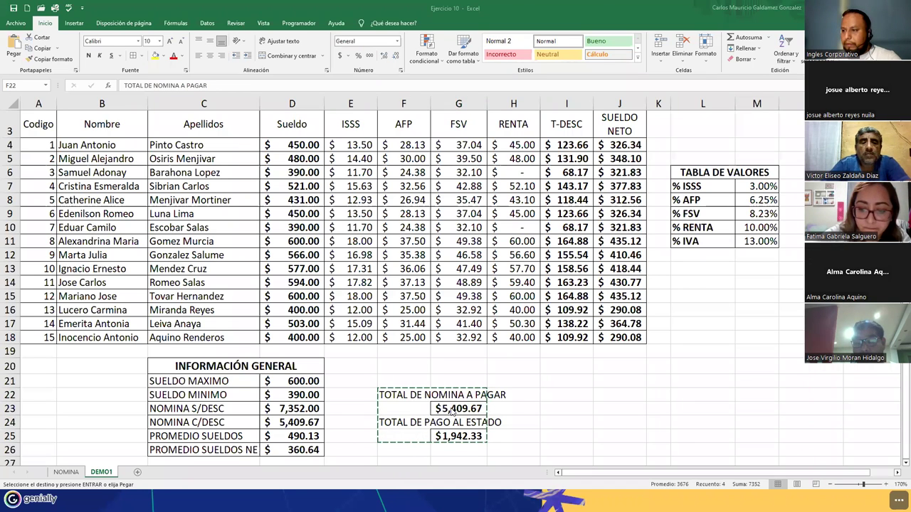
pyautogui.moveTo(398, 395); pyautogui.dragTo(451, 440)
pyautogui.press('Escape')
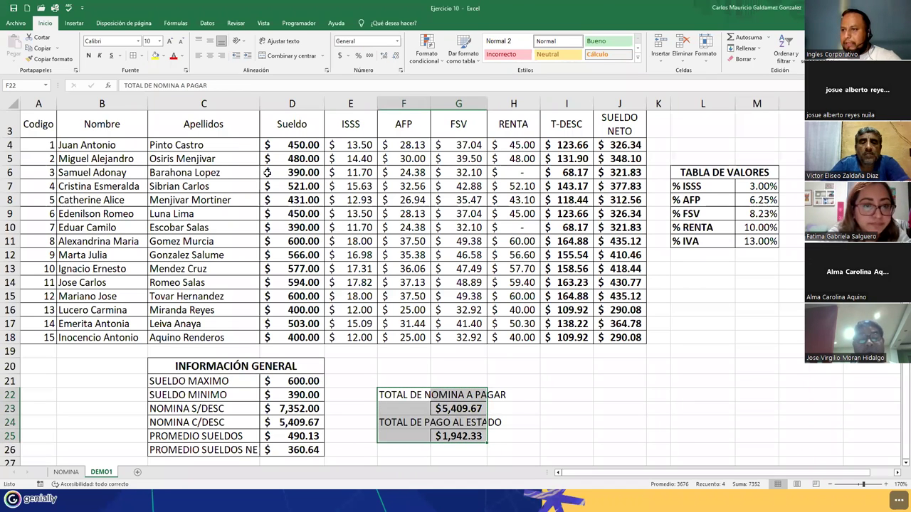
# Select the =SUMA(J4:J18) formula text in G23, switch to another open window, and cancel the cell edit on return
pyautogui.click(450, 411)
pyautogui.moveTo(178, 86); pyautogui.dragTo(124, 85)
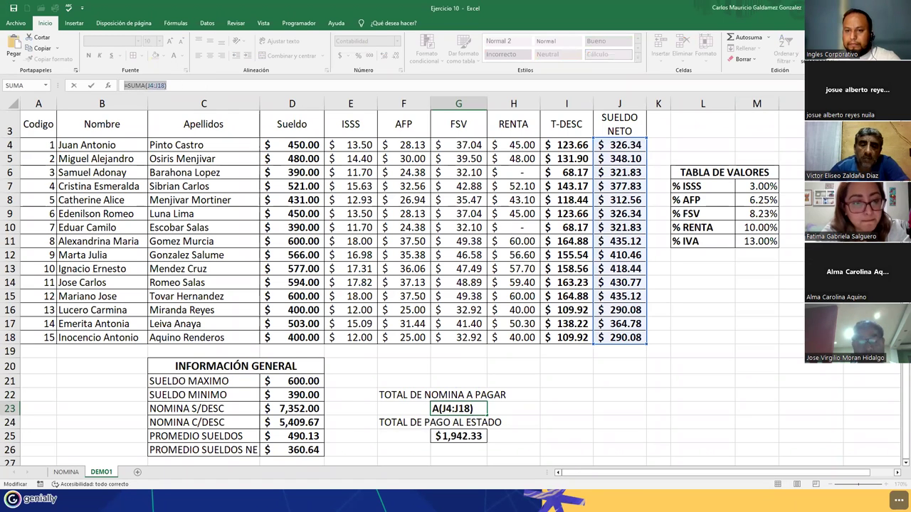
pyautogui.hotkey('alt', 'Tab')
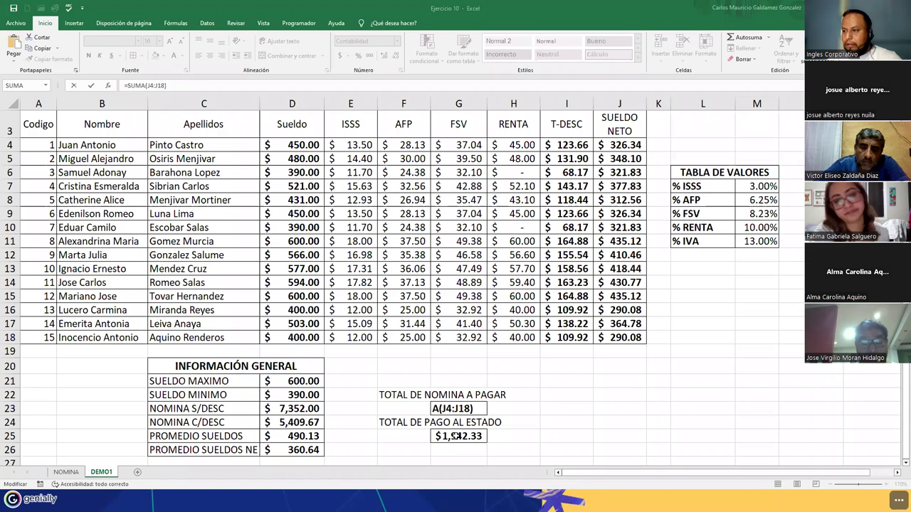
pyautogui.write('=')
pyautogui.click(456, 436)
pyautogui.press('Escape')
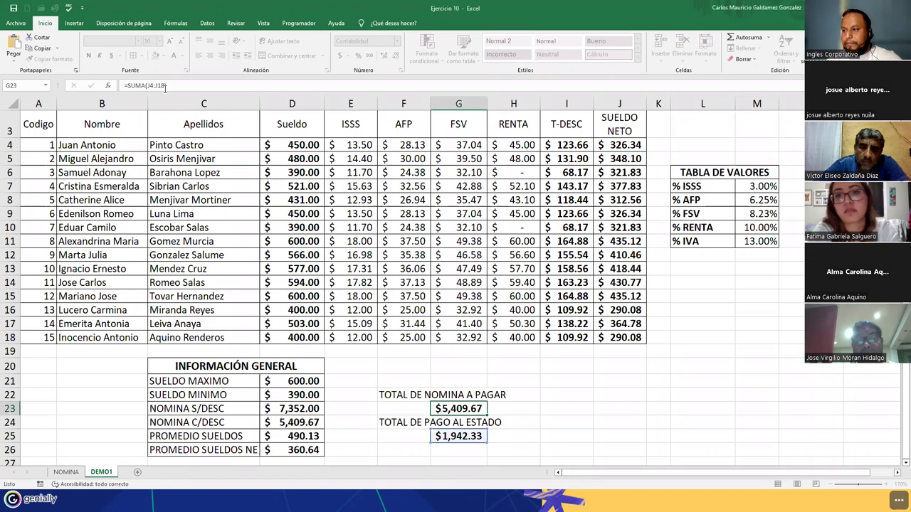
# Open the =SUMA(I4:I18) formula in G25 for review, switch to another open window, and leave the cell on return
pyautogui.press('Down')
pyautogui.press('Down')
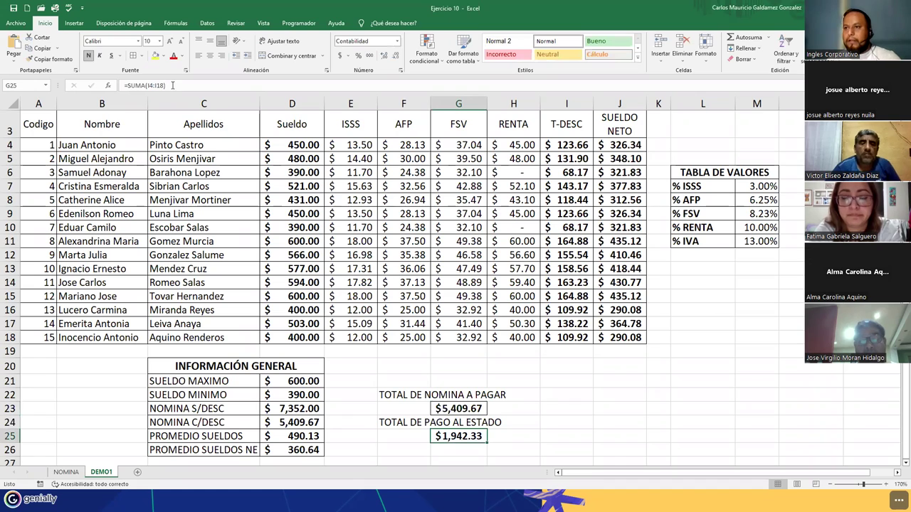
pyautogui.press('F2')
pyautogui.hotkey('alt', 'Tab')
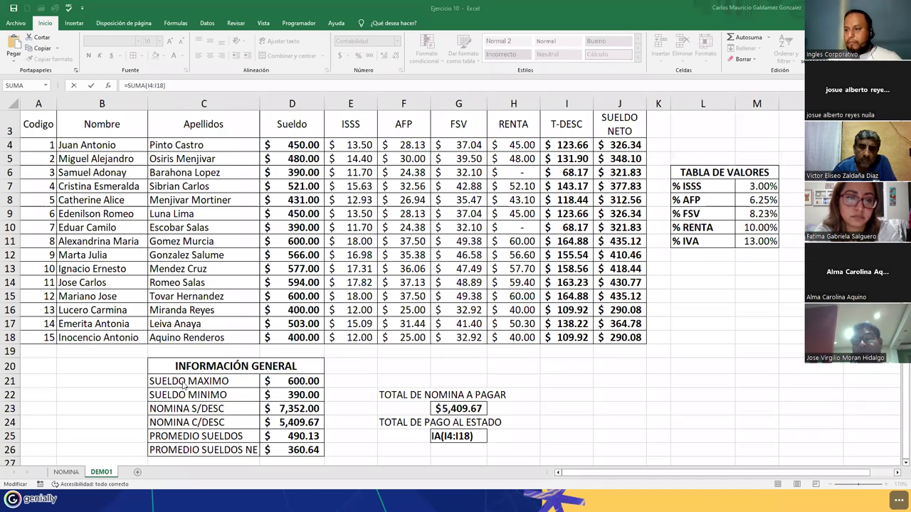
pyautogui.click(433, 439)
pyautogui.press('Return')
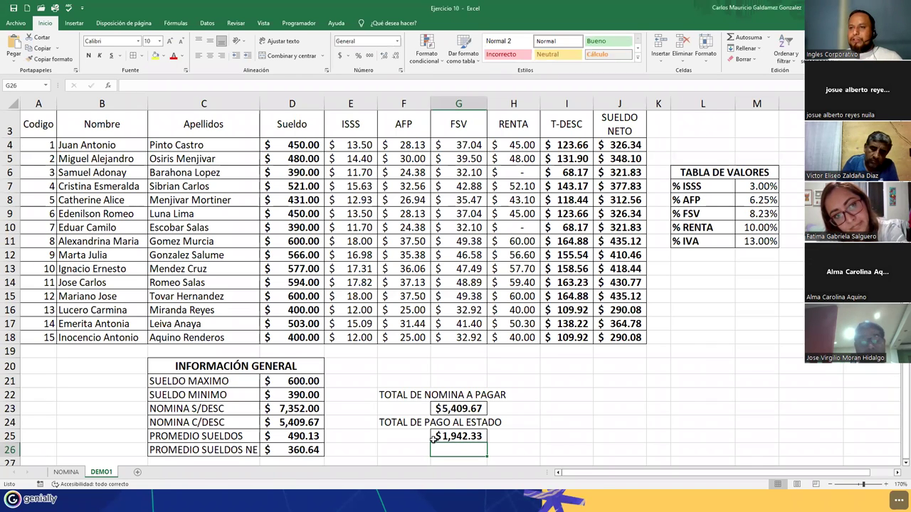
# Look over the finished payroll table and its summaries, and save the workbook
pyautogui.scroll(1, 387, 406)
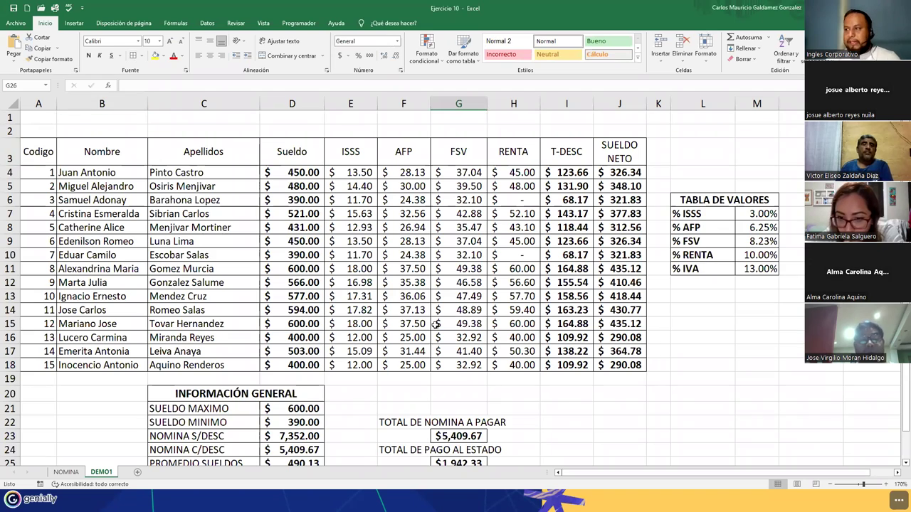
pyautogui.scroll(-1, 435, 326)
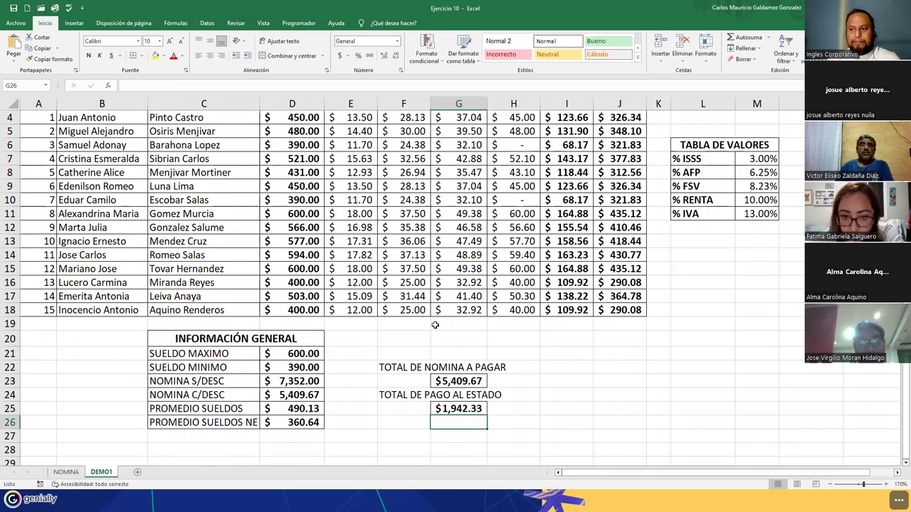
pyautogui.scroll(1, 435, 325)
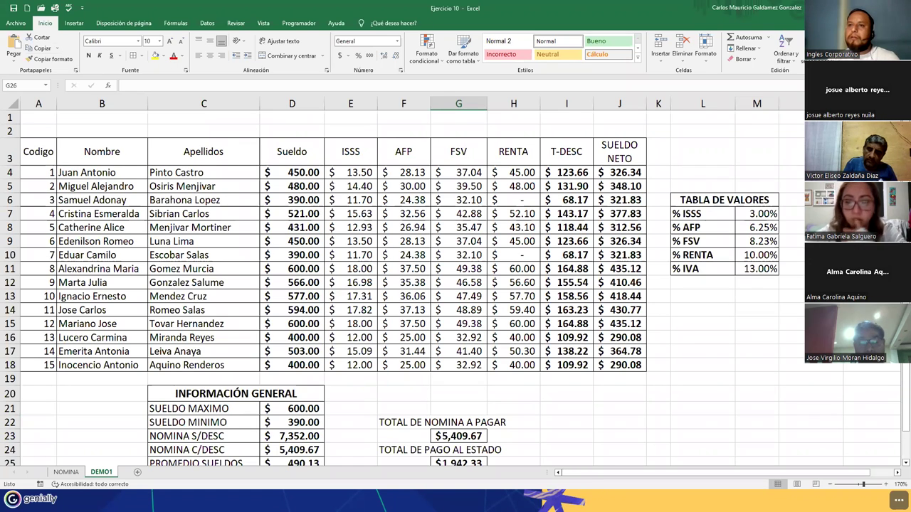
pyautogui.click(14, 9)
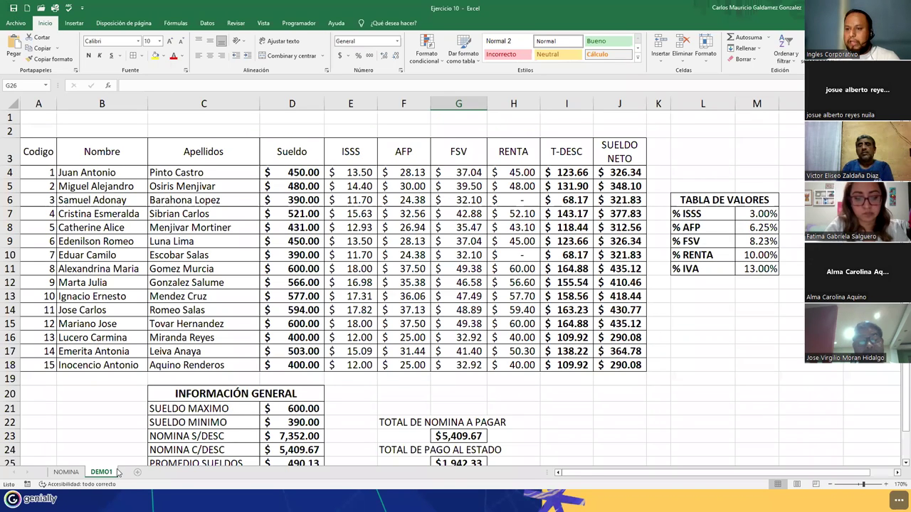
# Copy the INFORMACIÓN GENERAL table in C20:D26 of DEMO1 and paste it into the NOMINA sheet at D21
pyautogui.click(77, 474)
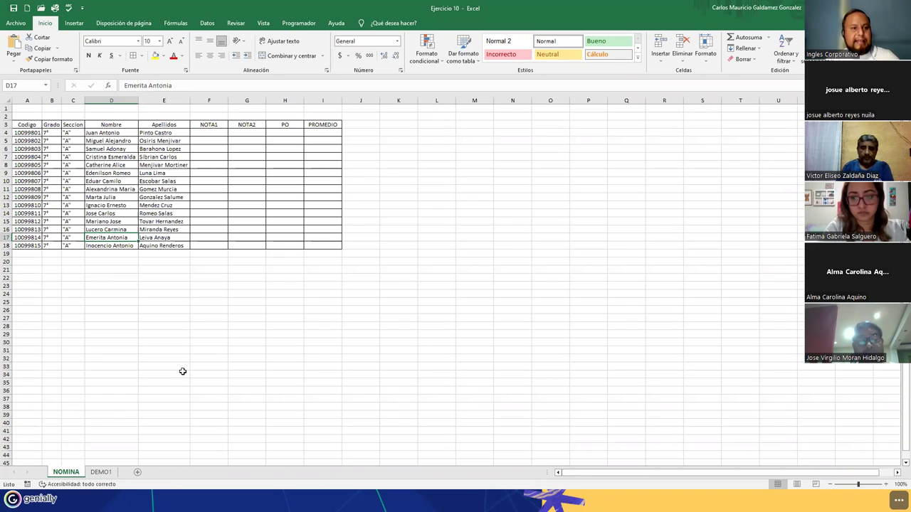
pyautogui.scroll(4, 217, 356)
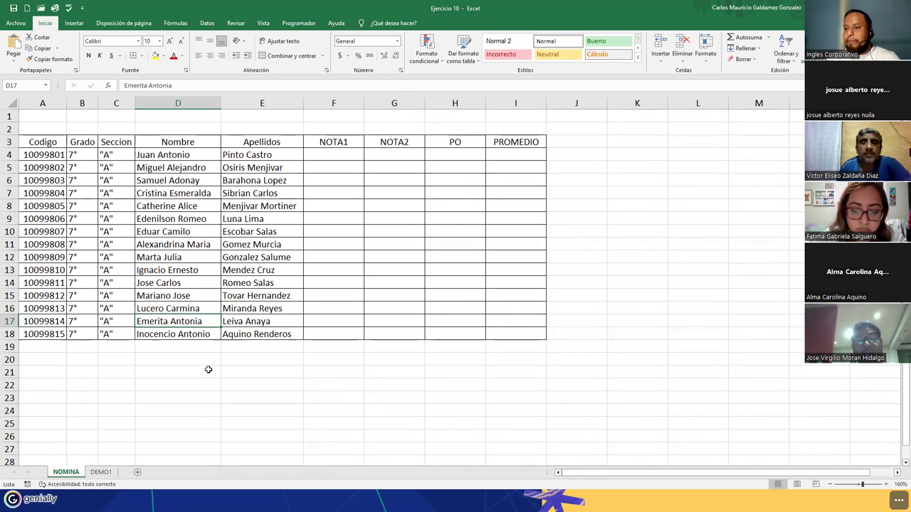
pyautogui.click(180, 376)
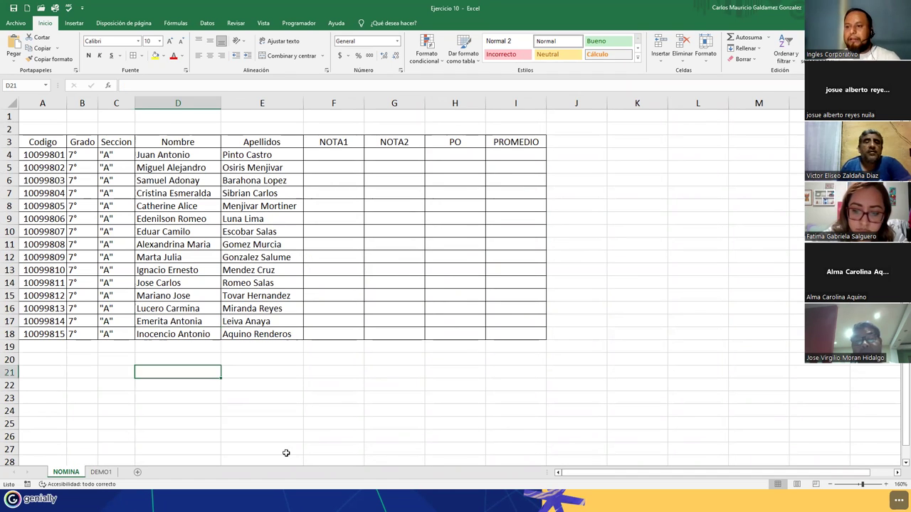
pyautogui.click(101, 472)
pyautogui.scroll(-1, 239, 386)
pyautogui.moveTo(190, 334); pyautogui.dragTo(235, 423)
pyautogui.hotkey('ctrl', 'c')
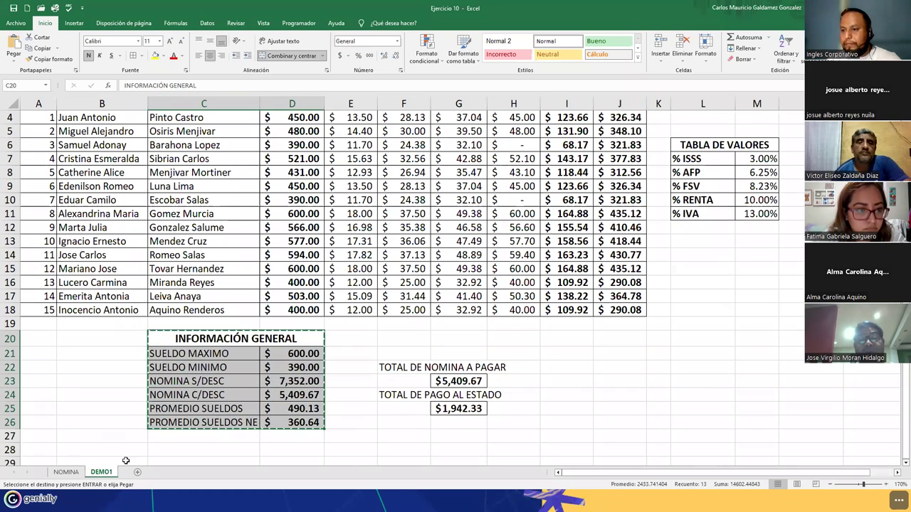
pyautogui.click(65, 472)
pyautogui.hotkey('ctrl', 'v')
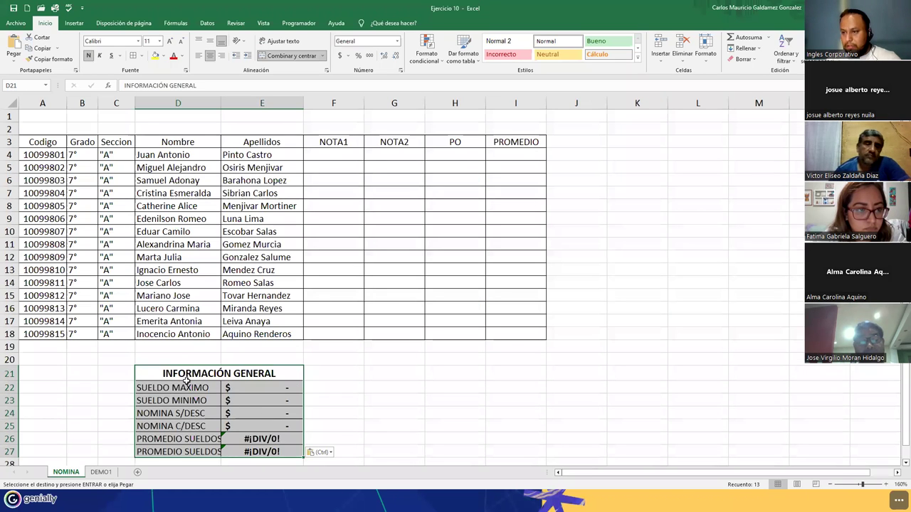
# Clear the pasted values in E22:E27 and relabel D22 and D23 as MAXIMO DE PROMEDIO and MINIMO DE PROMEDIO
pyautogui.moveTo(254, 390); pyautogui.dragTo(262, 451)
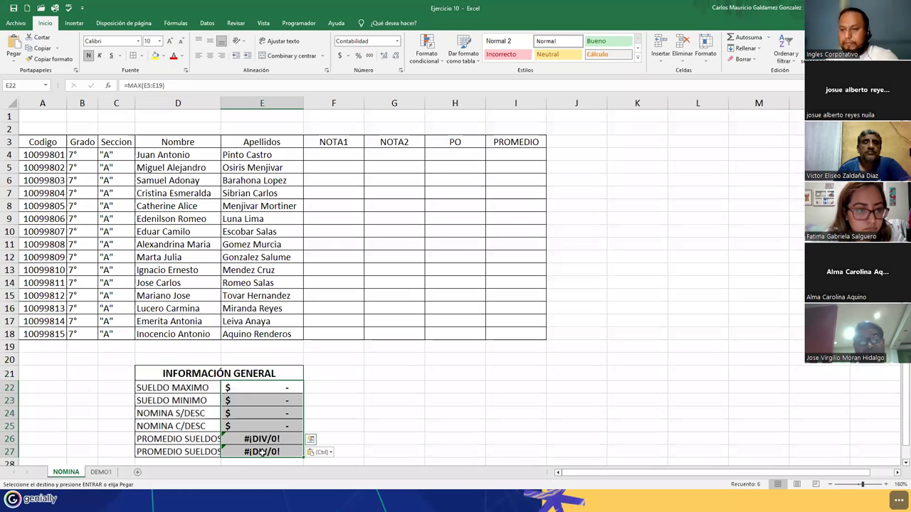
pyautogui.press('Delete')
pyautogui.click(151, 388)
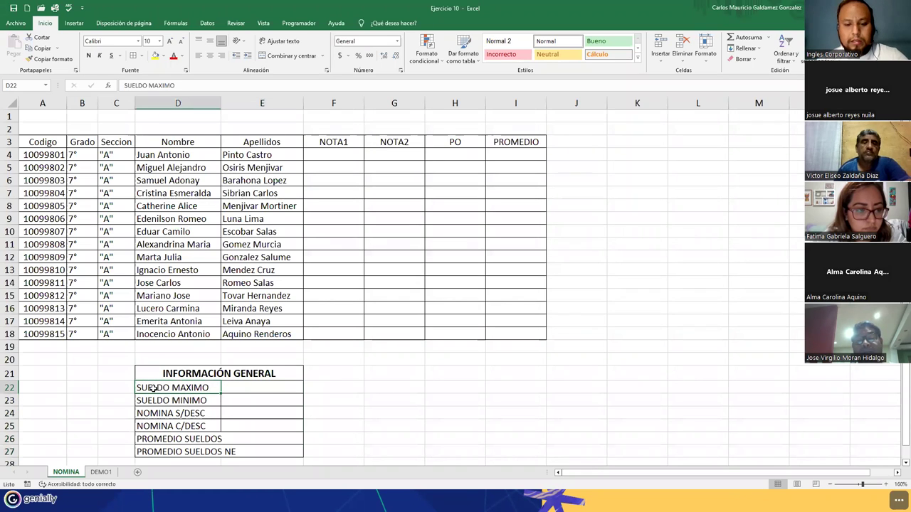
pyautogui.write('MA')
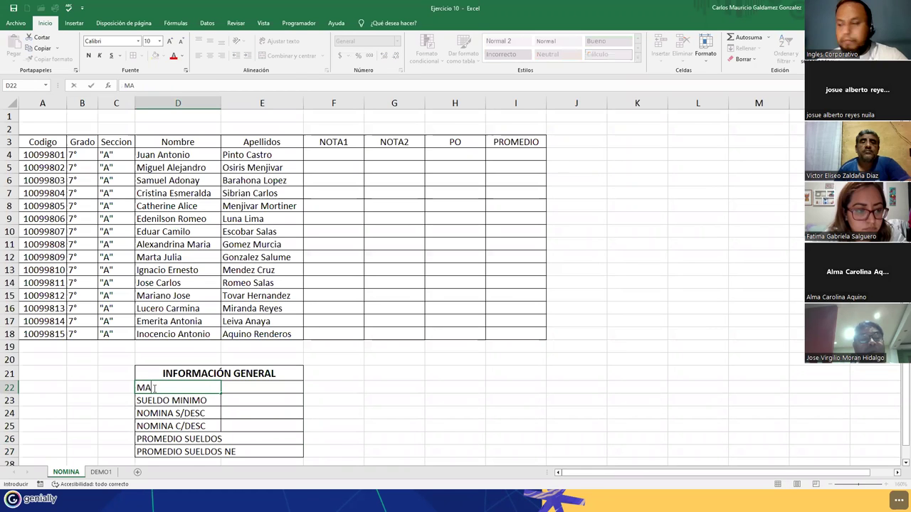
pyautogui.write('XIMO DE PROMEDIO')
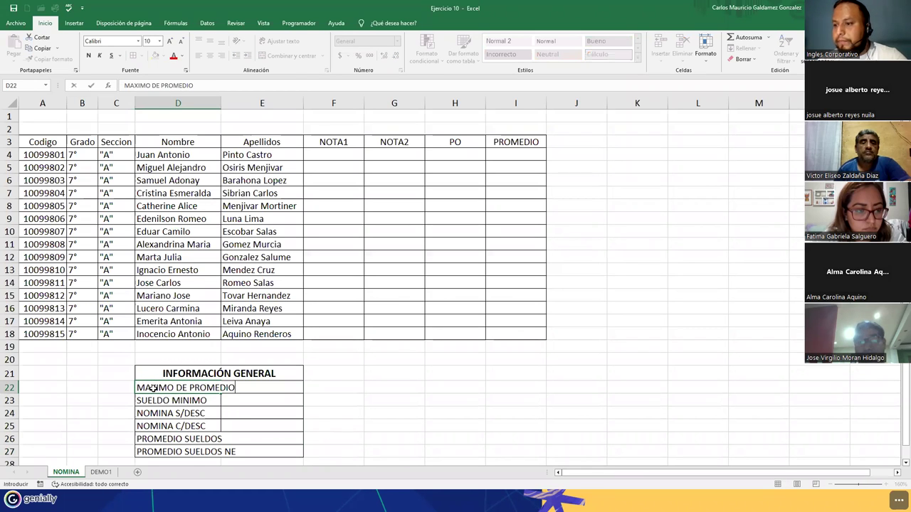
pyautogui.press('Return')
pyautogui.write('MINI')
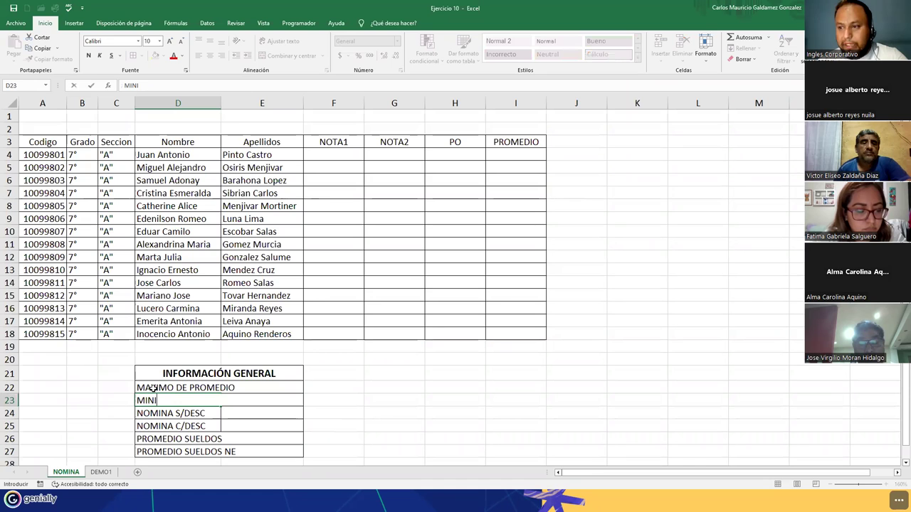
pyautogui.write('MO DE PROMEDIO')
pyautogui.press('Return')
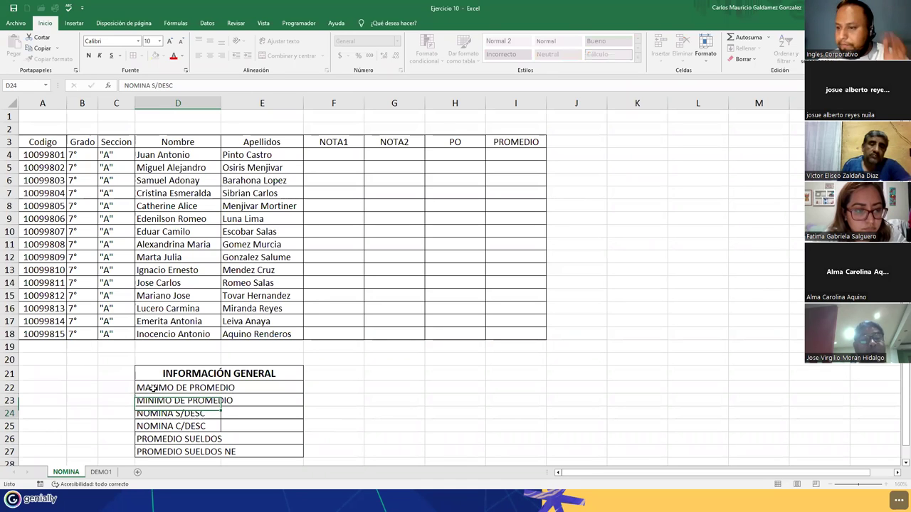
# Relabel D24:D27 as PROMEDIO DE NOTA 1, PROMEDIO DE NOTA 2, PROMEDIO DE PO and TOTAL DE PROMEDIO
pyautogui.write('PR')
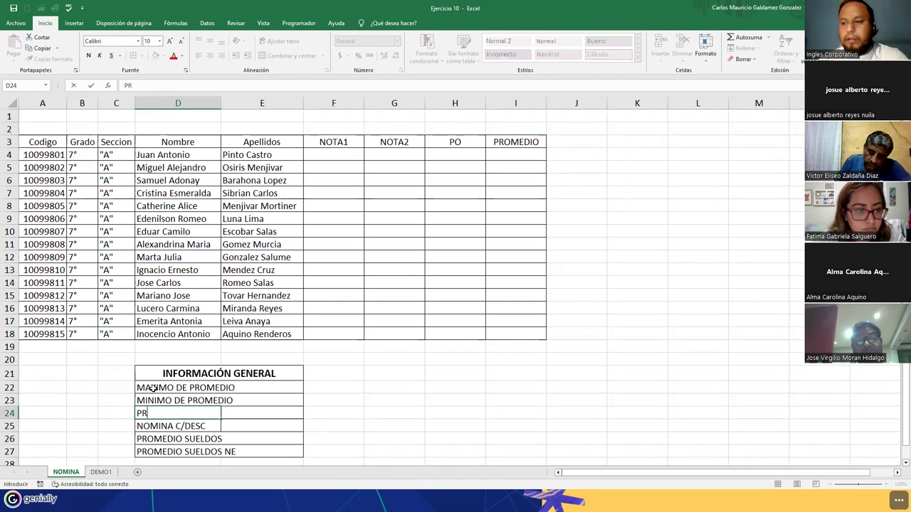
pyautogui.write('OMEDIO DE NOTA 1')
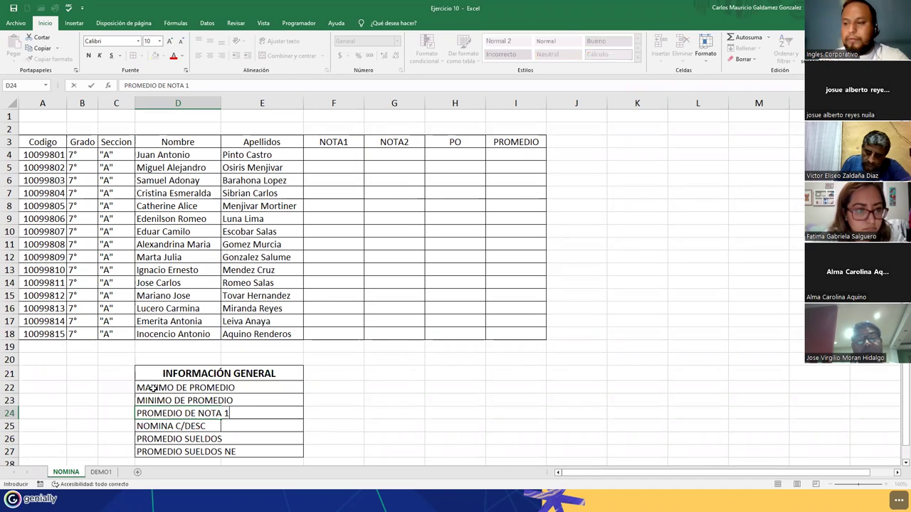
pyautogui.press('Return')
pyautogui.write('PROMEDIO')
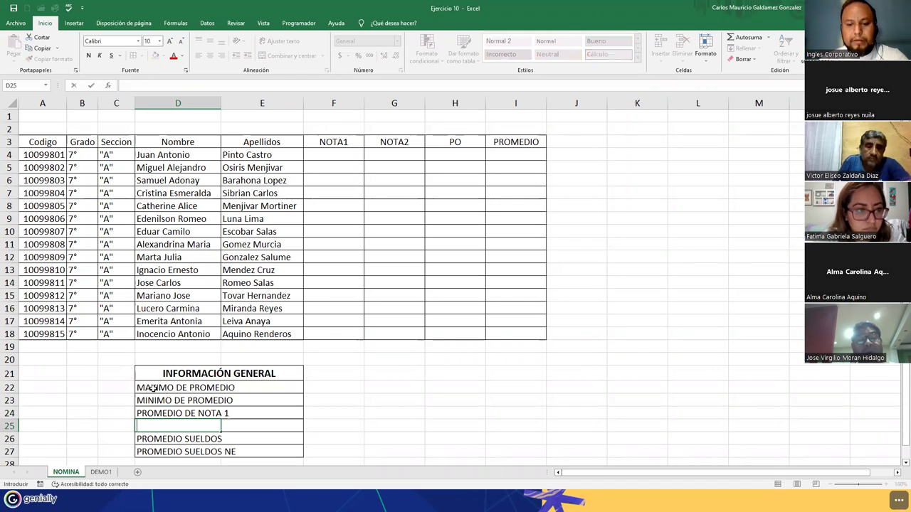
pyautogui.write(' DE NOTA 2')
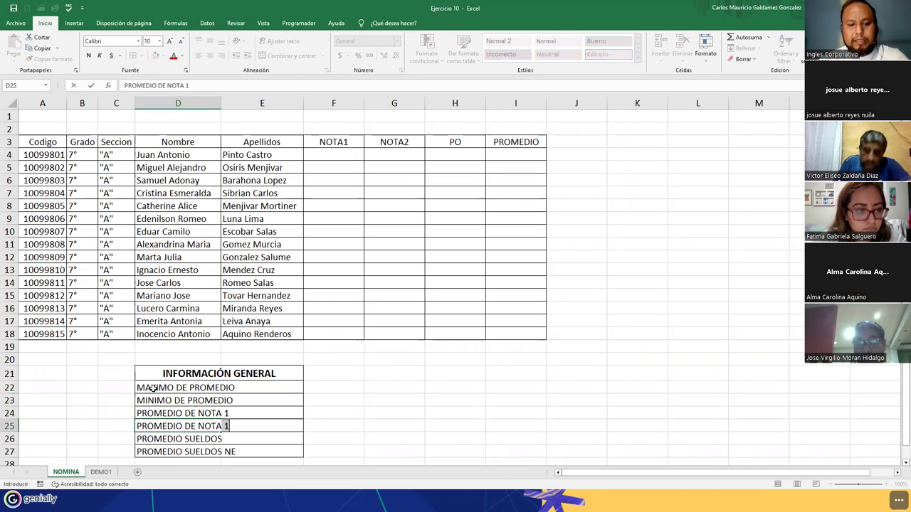
pyautogui.press('Return')
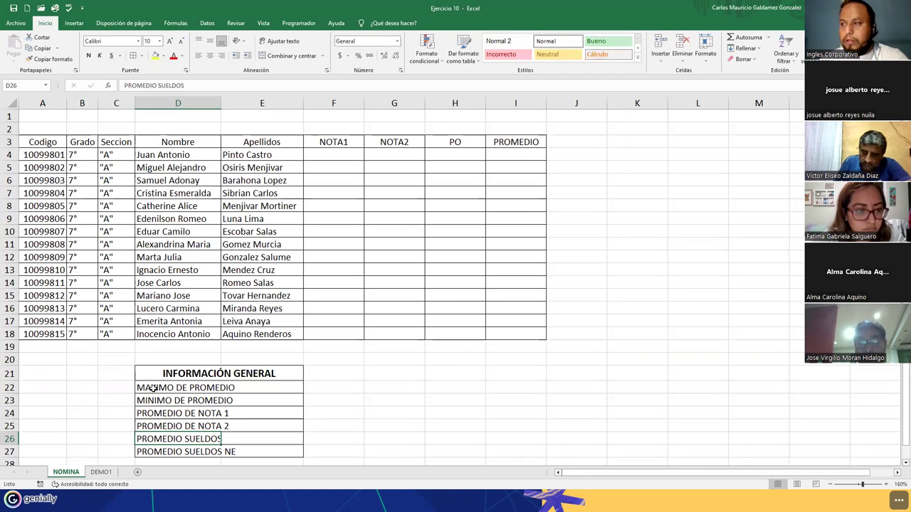
pyautogui.write('PROMEDIO DE PO')
pyautogui.press('Return')
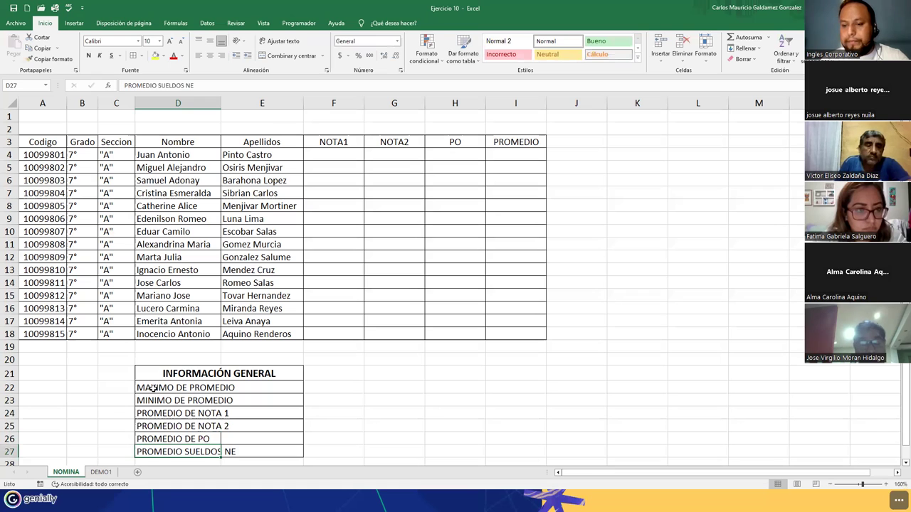
pyautogui.press('Delete')
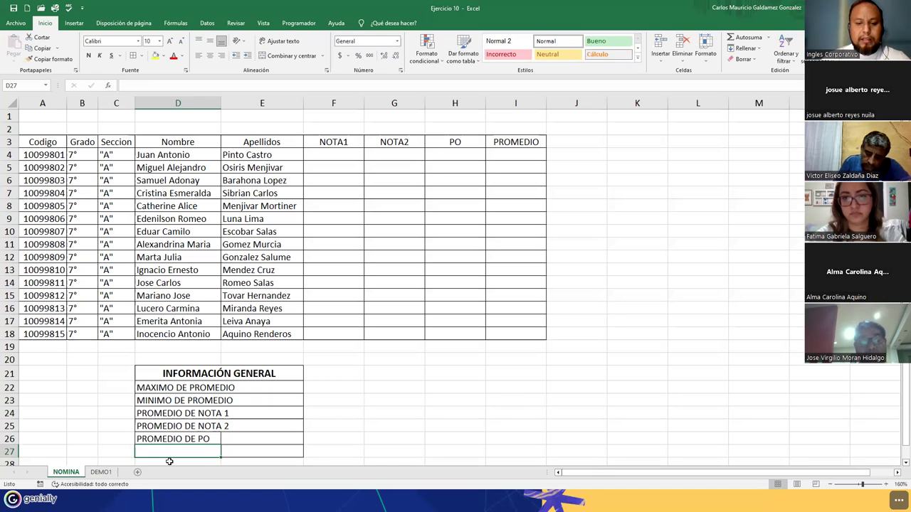
pyautogui.write('TOTAL D')
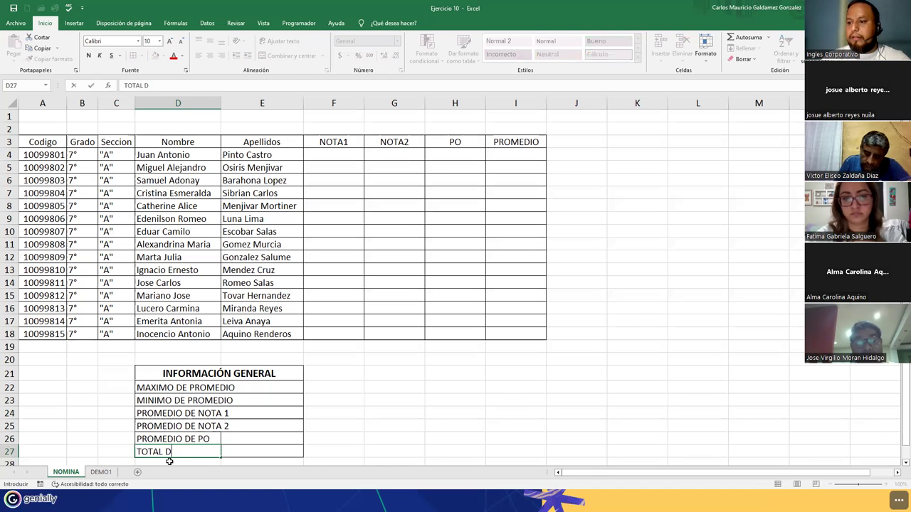
pyautogui.press('BackSpace')
pyautogui.write('DE PROMEDIO')
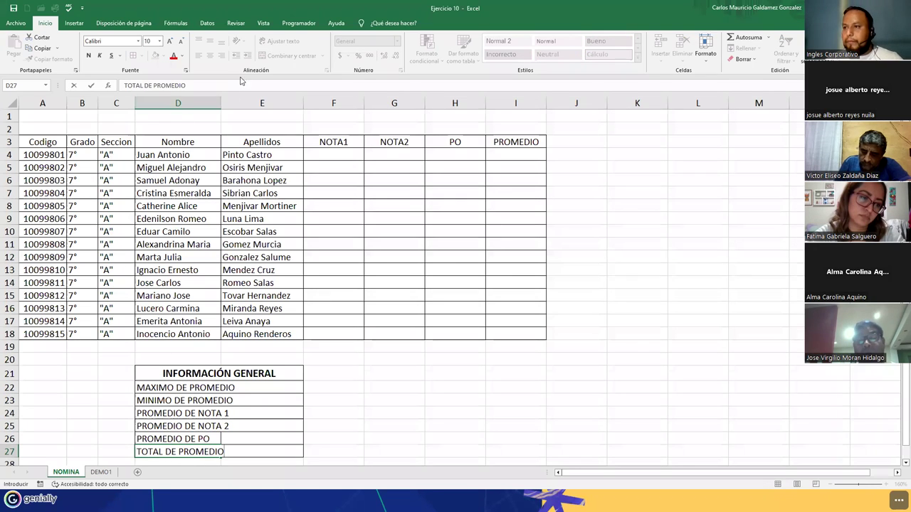
# Autofit column D to its labels and move the INFORMACIÓN GENERAL table from D21:E27 to K4:L10
pyautogui.click(246, 103)
pyautogui.doubleClick(220, 103)
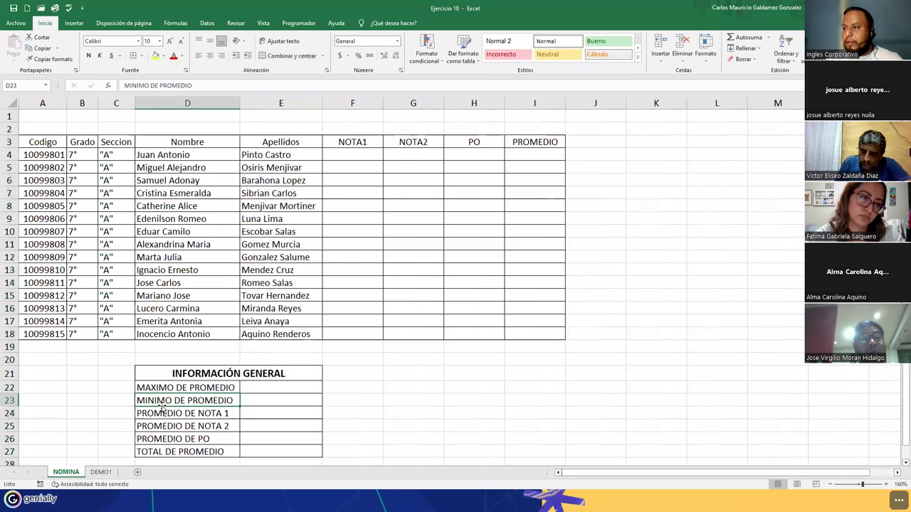
pyautogui.moveTo(160, 374); pyautogui.dragTo(214, 453)
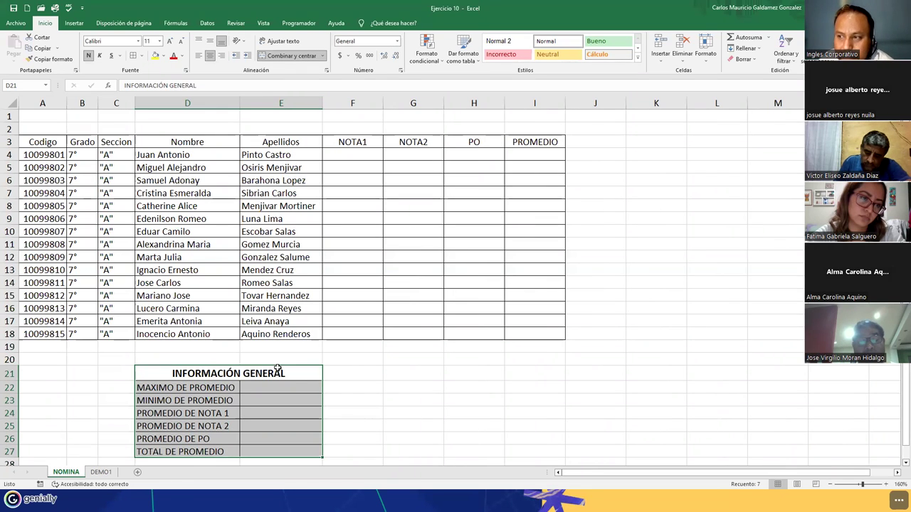
pyautogui.moveTo(277, 367); pyautogui.dragTo(582, 186)
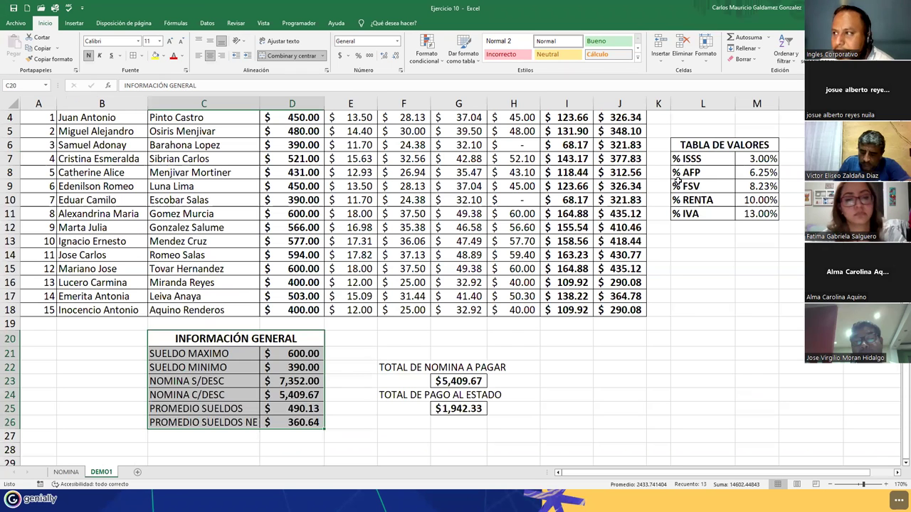
# Check the TABLA DE VALORES in L6:M11 of DEMO1 and return to NOMINA to look over the Grado column
pyautogui.click(101, 471)
pyautogui.moveTo(742, 146); pyautogui.dragTo(754, 213)
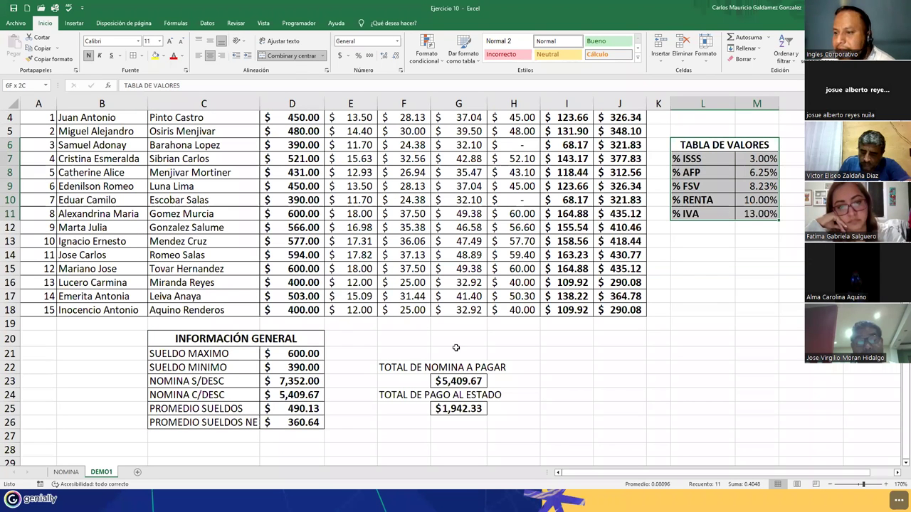
pyautogui.click(74, 473)
pyautogui.click(267, 335)
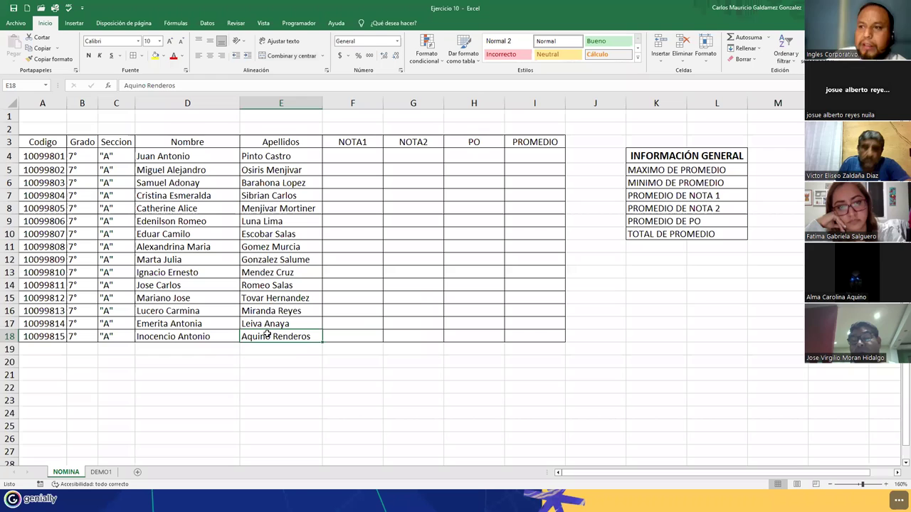
pyautogui.moveTo(74, 156); pyautogui.dragTo(81, 335)
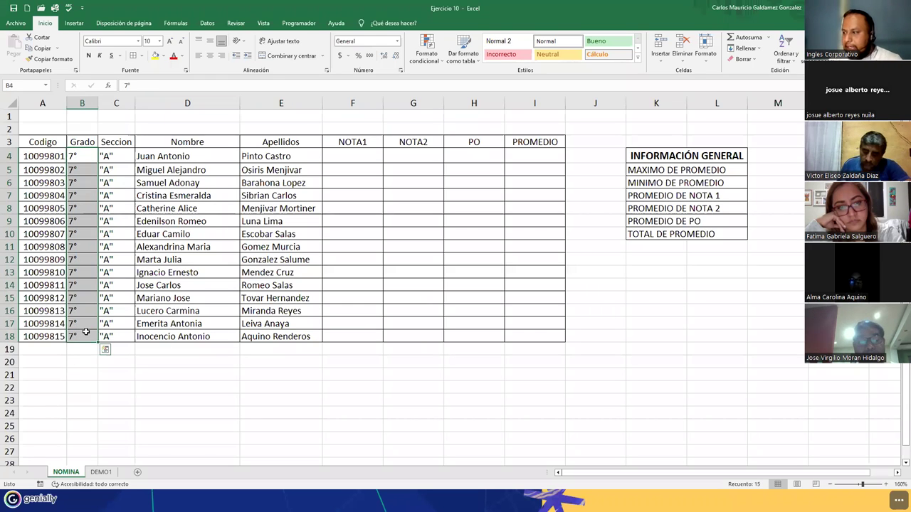
pyautogui.click(295, 181)
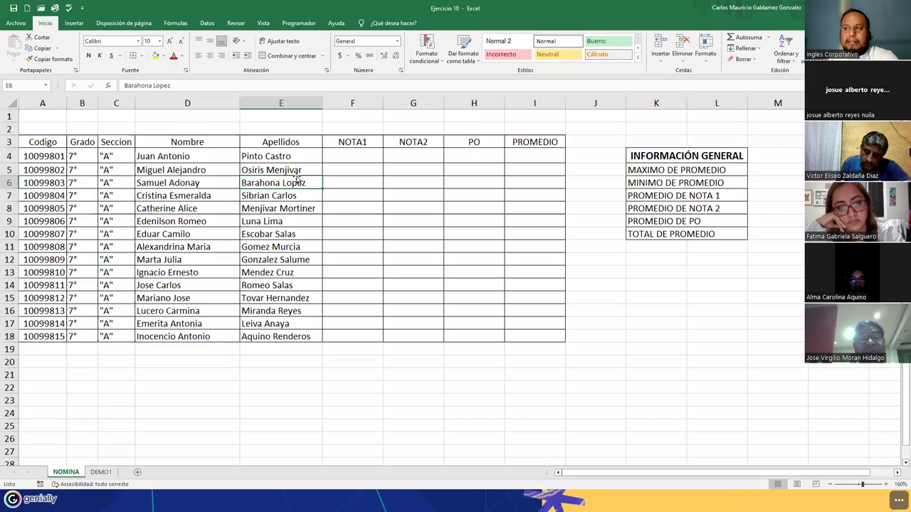
# Enter a sample grade of 7.5 in F4 and format F4:H18 as Número with one decimal place
pyautogui.moveTo(356, 155); pyautogui.dragTo(453, 337)
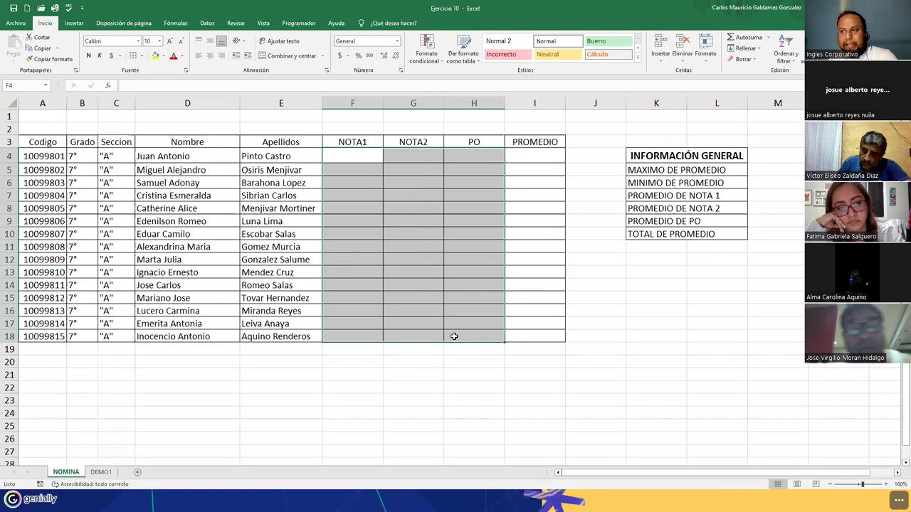
pyautogui.click(349, 158)
pyautogui.write('7.5')
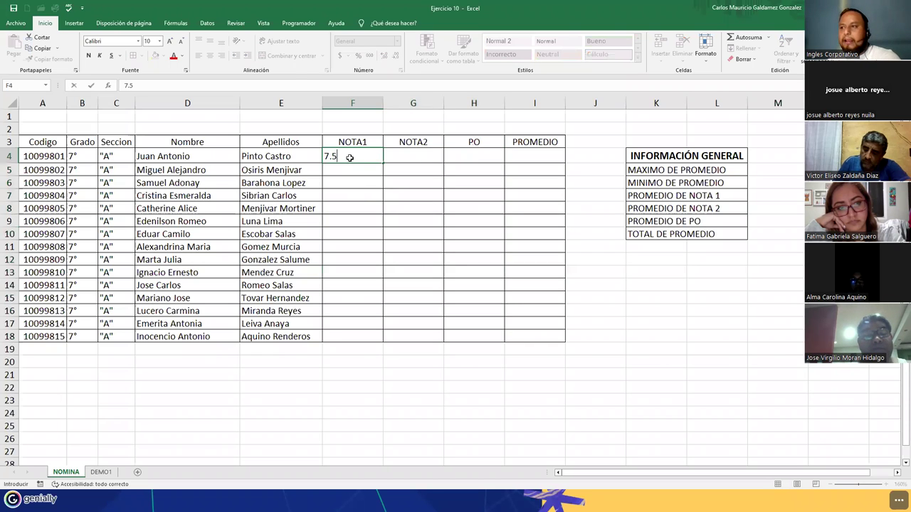
pyautogui.moveTo(349, 158); pyautogui.dragTo(461, 336)
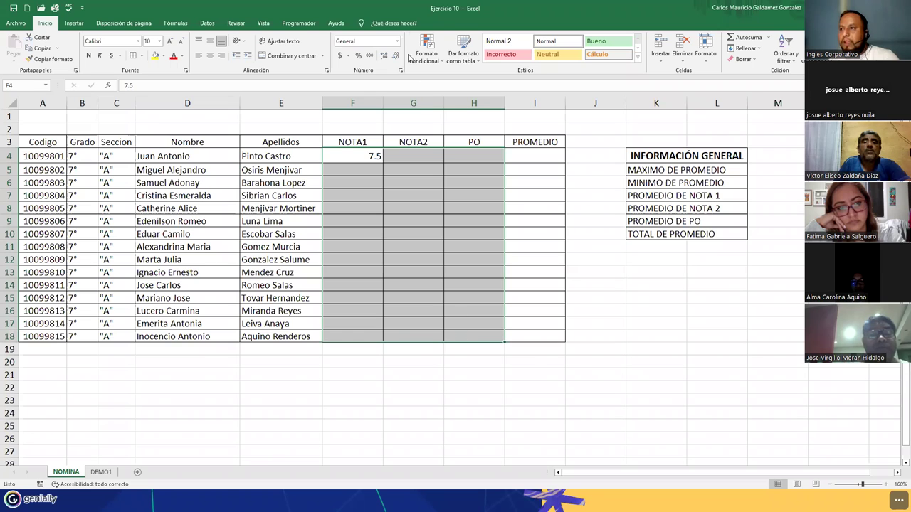
pyautogui.click(383, 57)
pyautogui.click(396, 41)
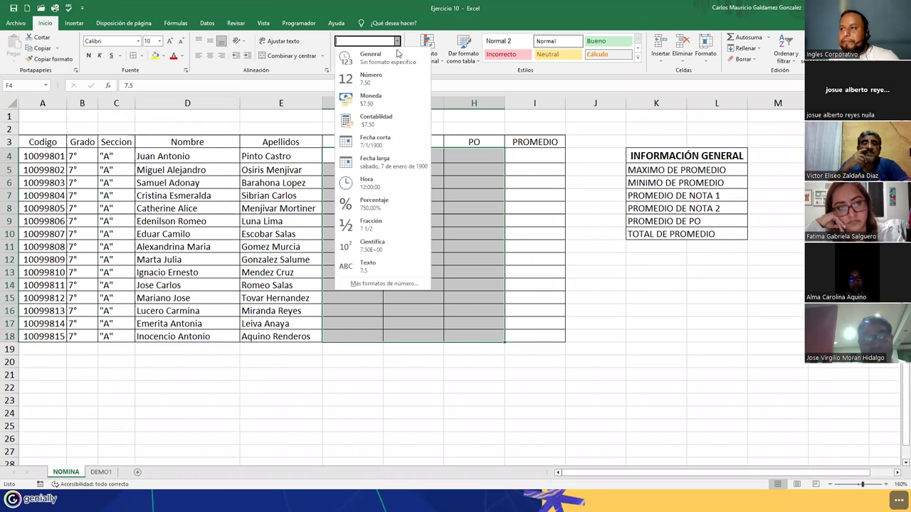
pyautogui.click(371, 78)
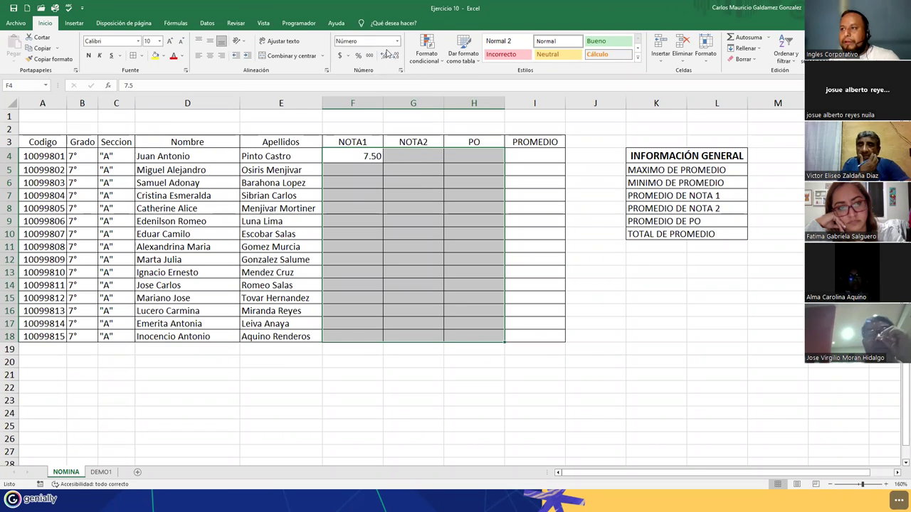
pyautogui.click(385, 56)
pyautogui.click(395, 56)
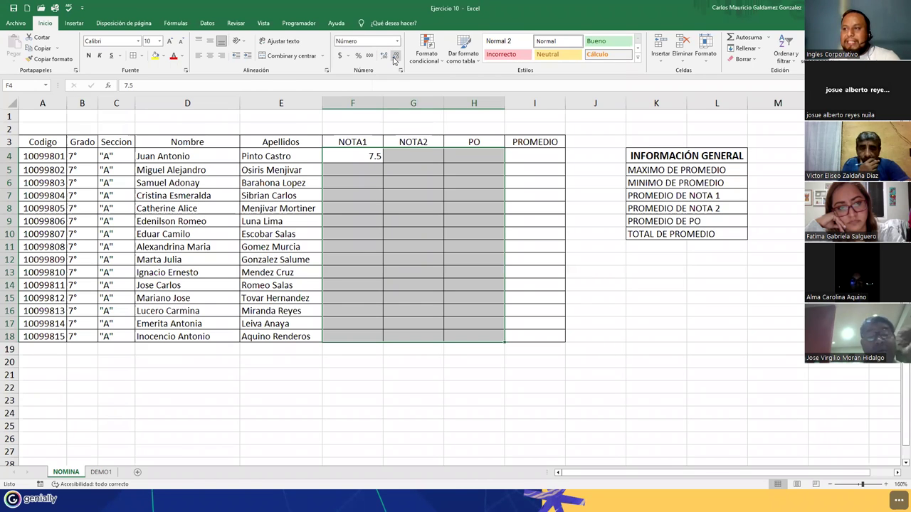
# Enter 10 in G5 to test the number format, and clear the sample grades in F4:G5
pyautogui.click(388, 187)
pyautogui.click(406, 174)
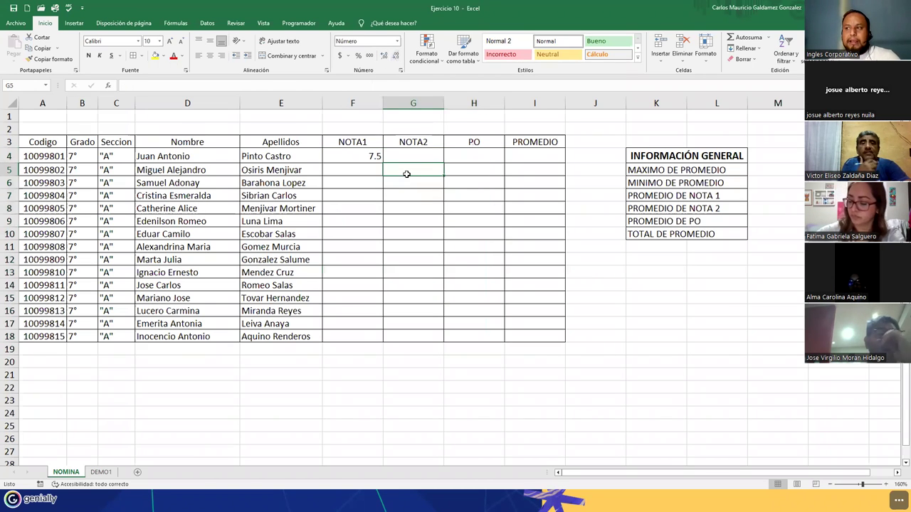
pyautogui.write('10')
pyautogui.press('Return')
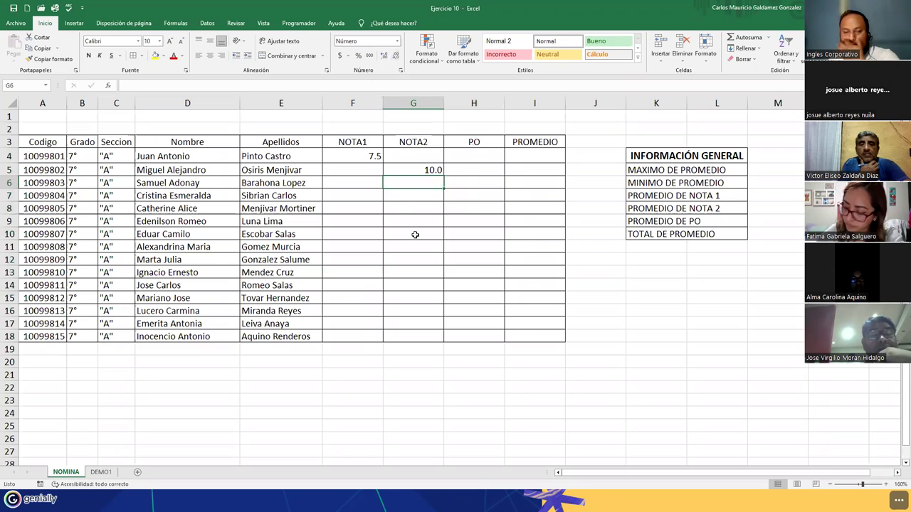
pyautogui.moveTo(364, 155); pyautogui.dragTo(407, 174)
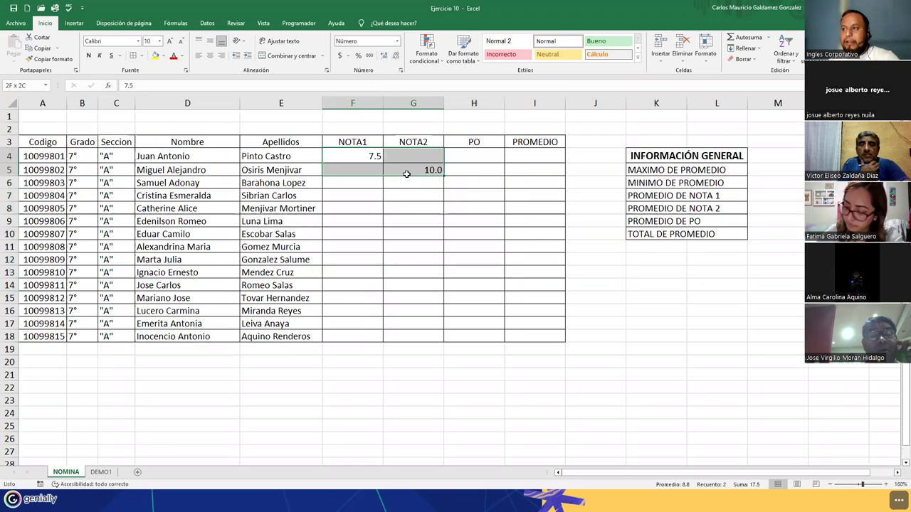
pyautogui.press('Delete')
# Review the empty grade range F4:H18 and the first student's cells F4:H4, and select the PROMEDIO cell I4
pyautogui.click(349, 159)
pyautogui.moveTo(350, 159)
pyautogui.mouseDown()
pyautogui.moveTo(462, 285)
pyautogui.moveTo(463, 335)
pyautogui.moveTo(463, 327)
pyautogui.mouseUp()
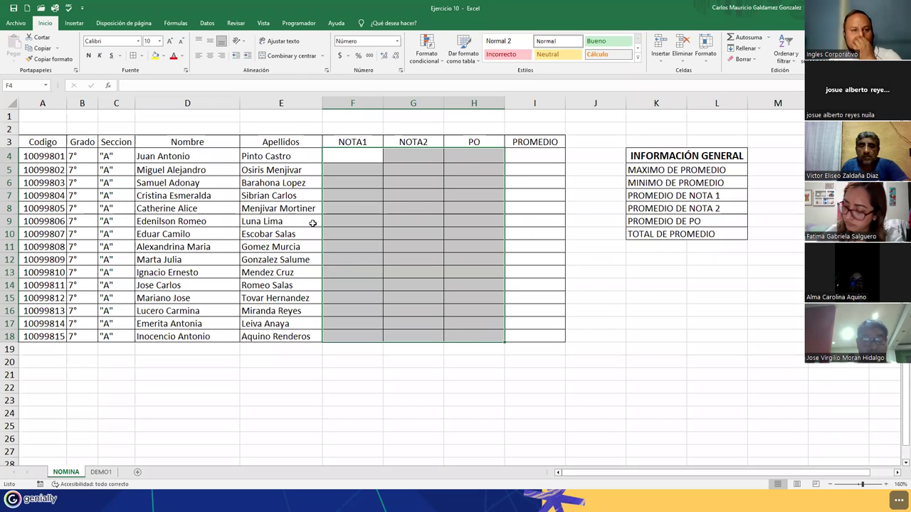
pyautogui.click(371, 230)
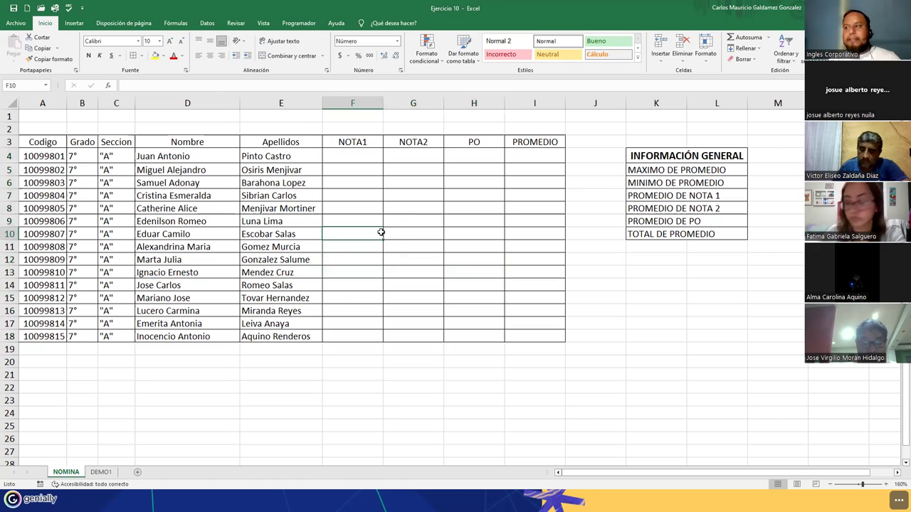
pyautogui.click(516, 159)
pyautogui.moveTo(347, 160); pyautogui.dragTo(460, 156)
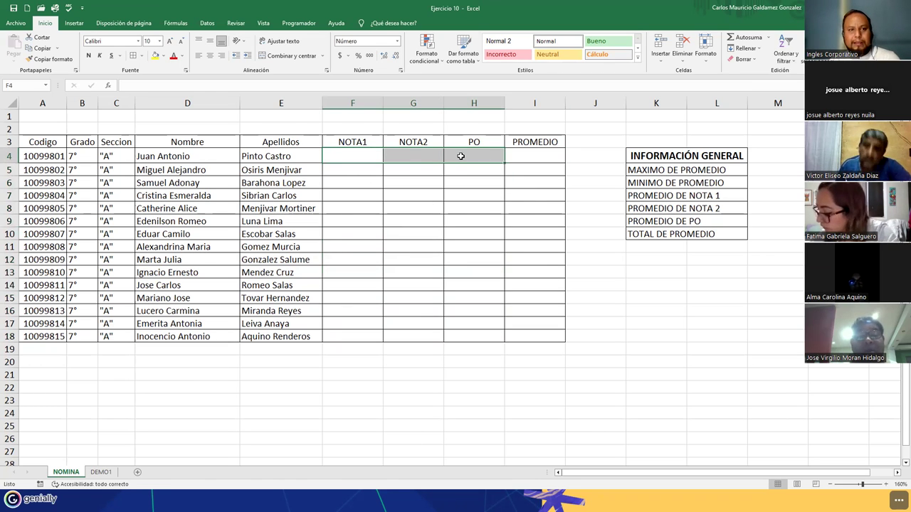
pyautogui.click(546, 157)
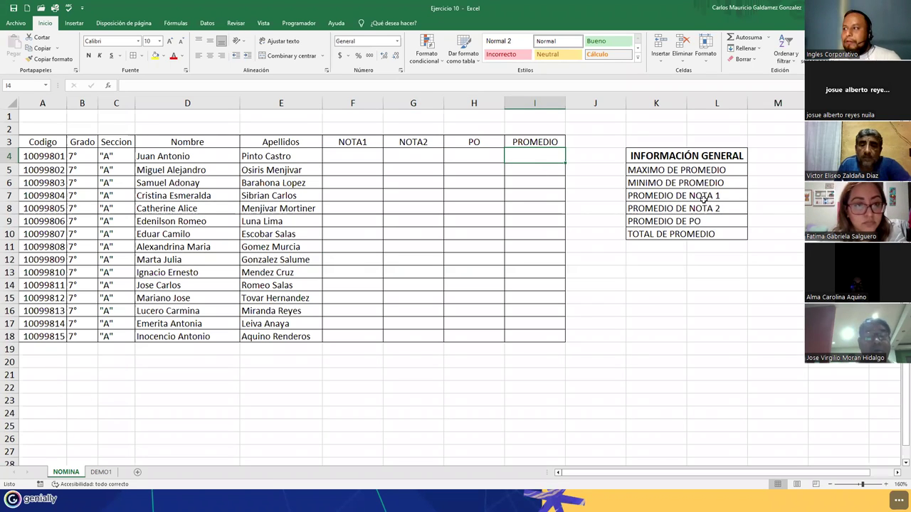
# Widen column K to fit the INFORMACIÓN GENERAL labels and check the result cells L5:L10
pyautogui.moveTo(686, 104); pyautogui.dragTo(730, 104)
pyautogui.click(748, 176)
pyautogui.moveTo(748, 176); pyautogui.dragTo(756, 230)
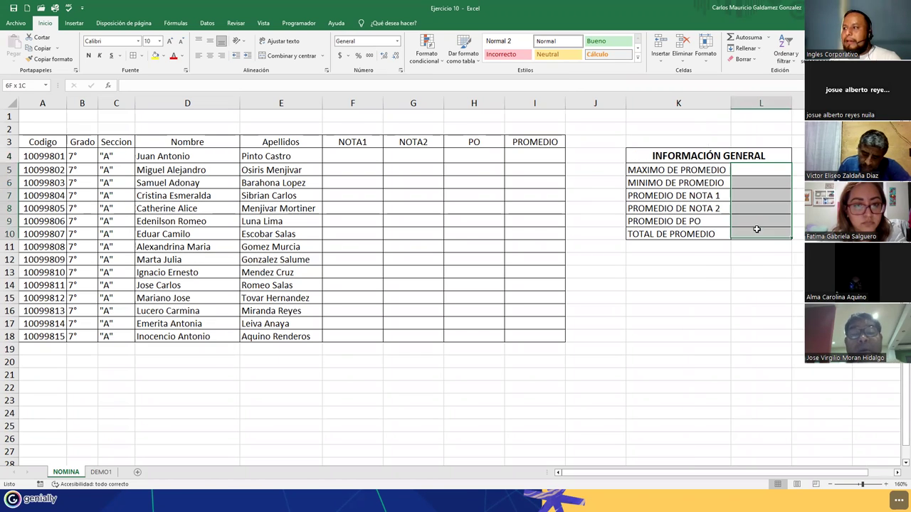
pyautogui.moveTo(686, 235); pyautogui.dragTo(676, 171)
# Capture a screenshot of the student list and the INFORMACIÓN GENERAL table on the NOMINA sheet
pyautogui.click(624, 311)
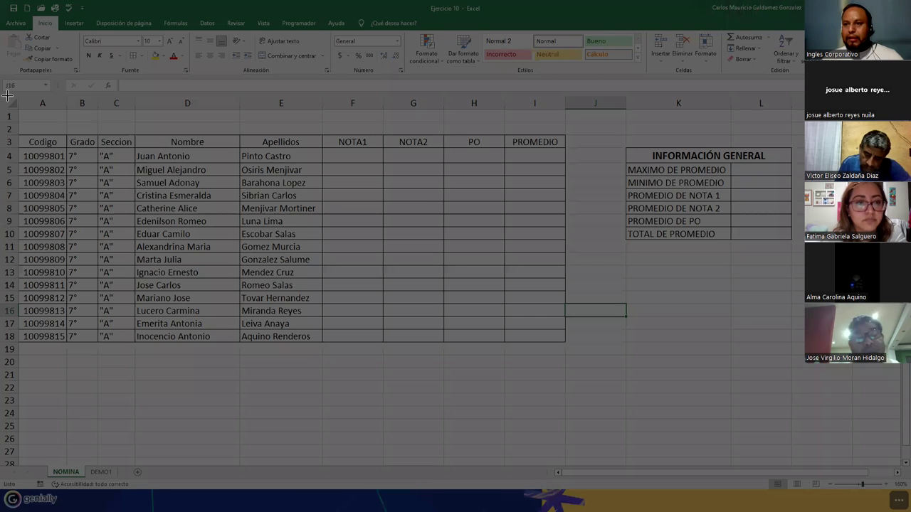
pyautogui.press('super+shift+s')
pyautogui.moveTo(525, 326); pyautogui.dragTo(526, 325)
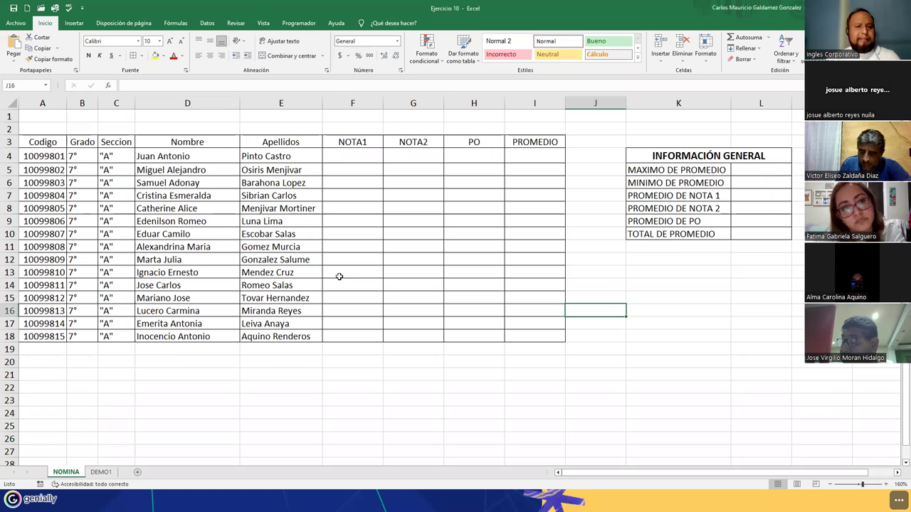
# Narrow column D, and compare the names in B4:C18 of DEMO1 with those in D4:E18 of NOMINA
pyautogui.moveTo(239, 103); pyautogui.dragTo(221, 103)
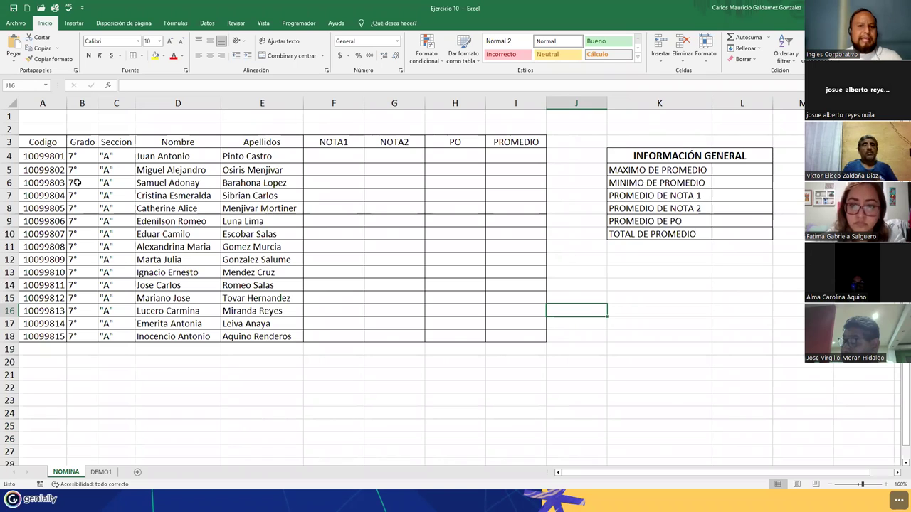
pyautogui.click(101, 472)
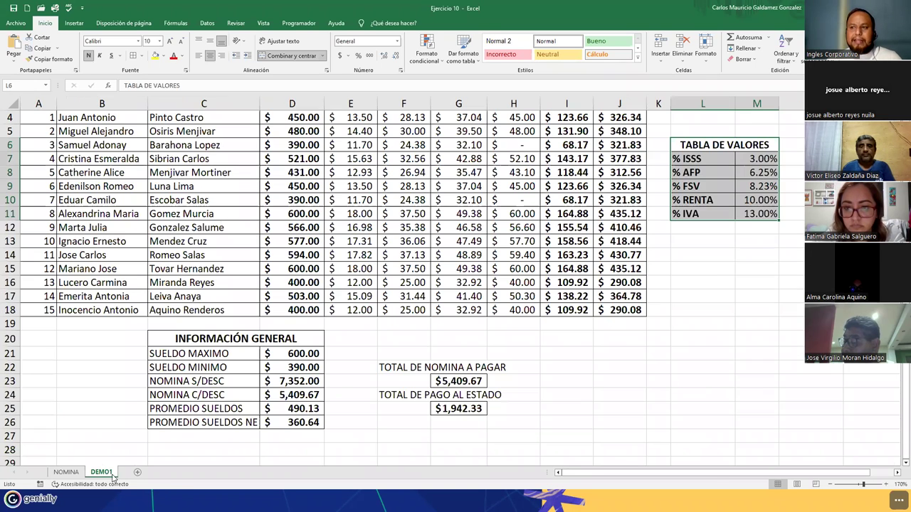
pyautogui.scroll(1, 223, 228)
pyautogui.moveTo(87, 172); pyautogui.dragTo(207, 365)
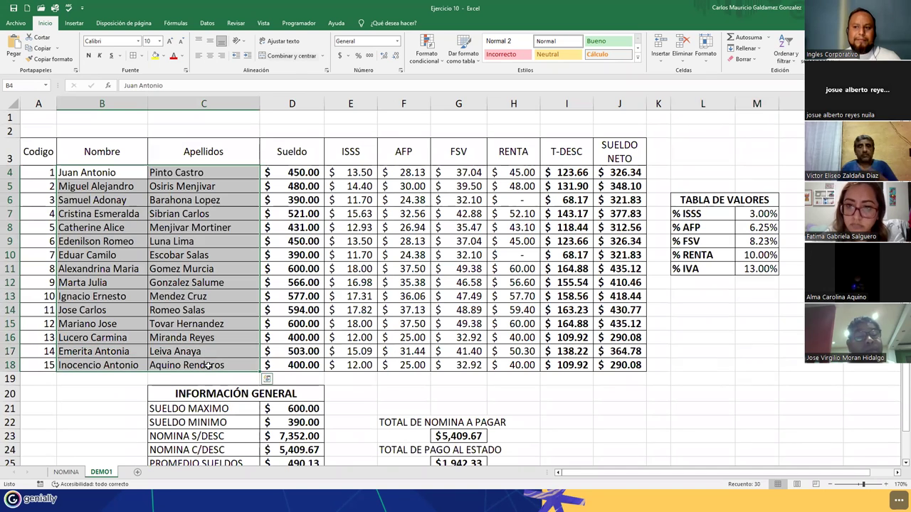
pyautogui.click(66, 472)
pyautogui.moveTo(163, 157); pyautogui.dragTo(255, 336)
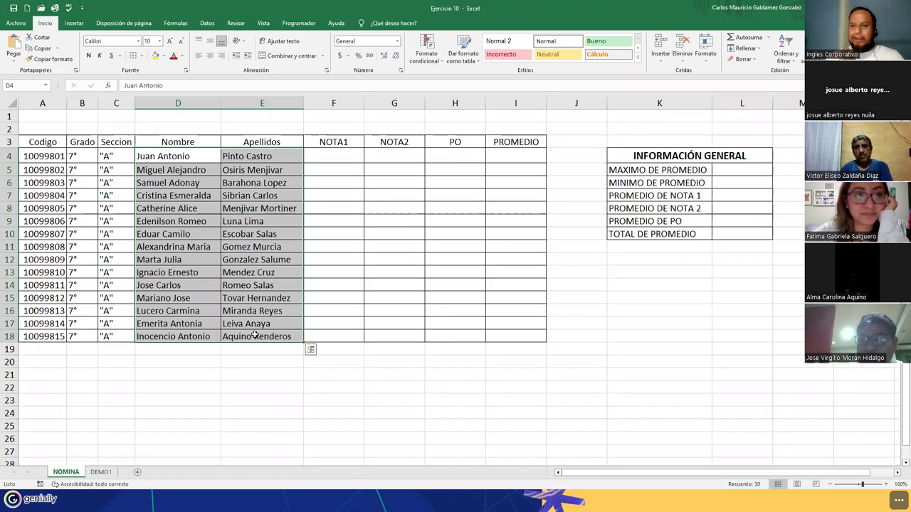
pyautogui.press('Escape')
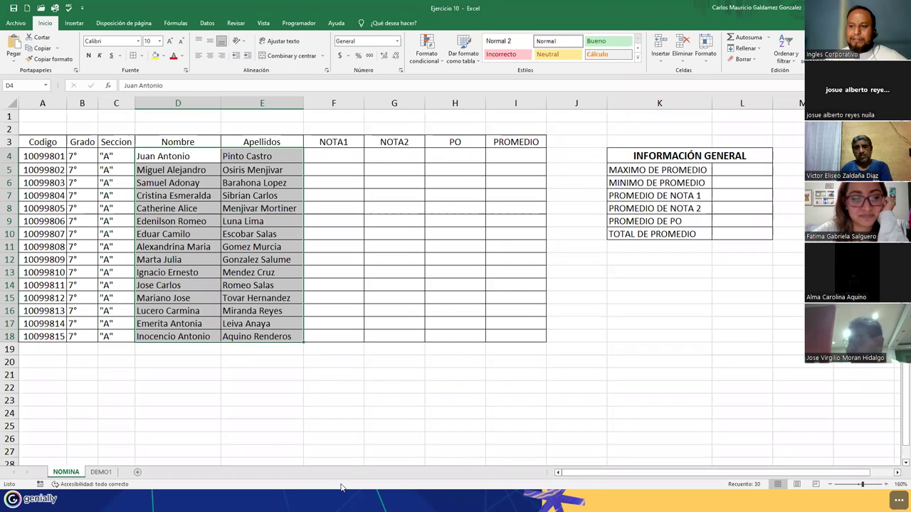
# Review the TABLA DE VALORES in L6:M11 of DEMO1 as a model and return to NOMINA
pyautogui.click(101, 472)
pyautogui.moveTo(711, 201); pyautogui.dragTo(765, 269)
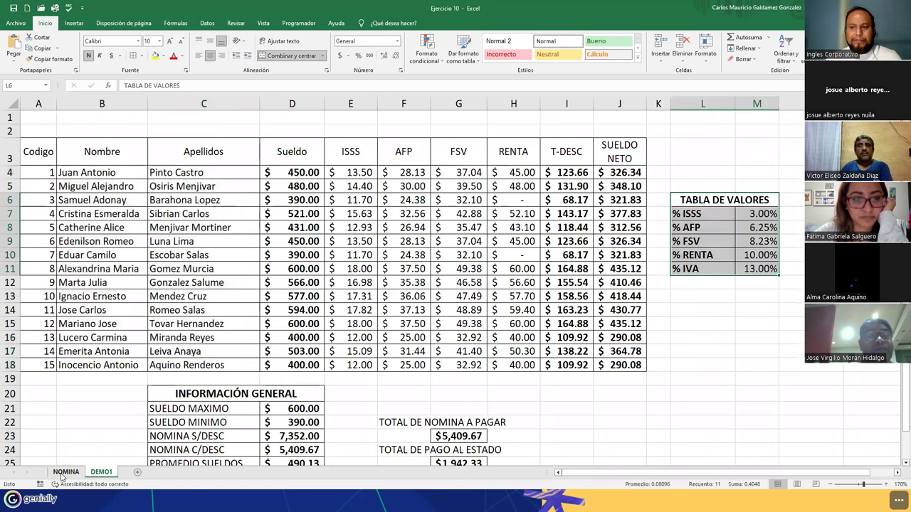
pyautogui.click(66, 472)
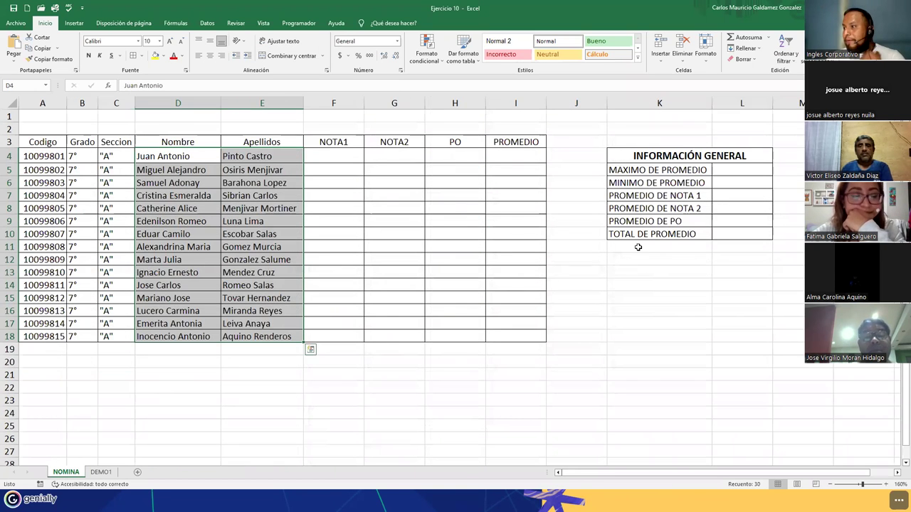
# Move the INFORMACIÓN GENERAL table below the student list to D21:E27
pyautogui.moveTo(641, 155); pyautogui.dragTo(180, 450)
pyautogui.click(642, 170)
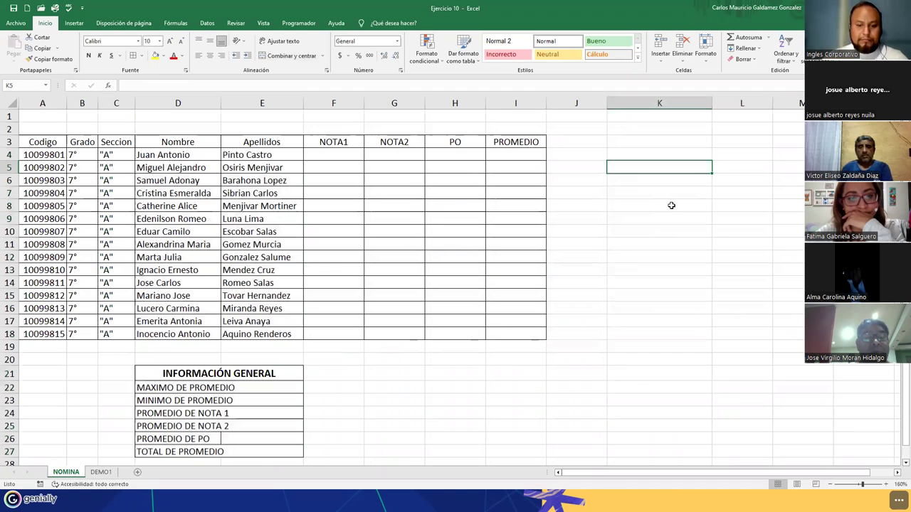
pyautogui.write('no')
pyautogui.press('BackSpace')
pyautogui.press('BackSpace')
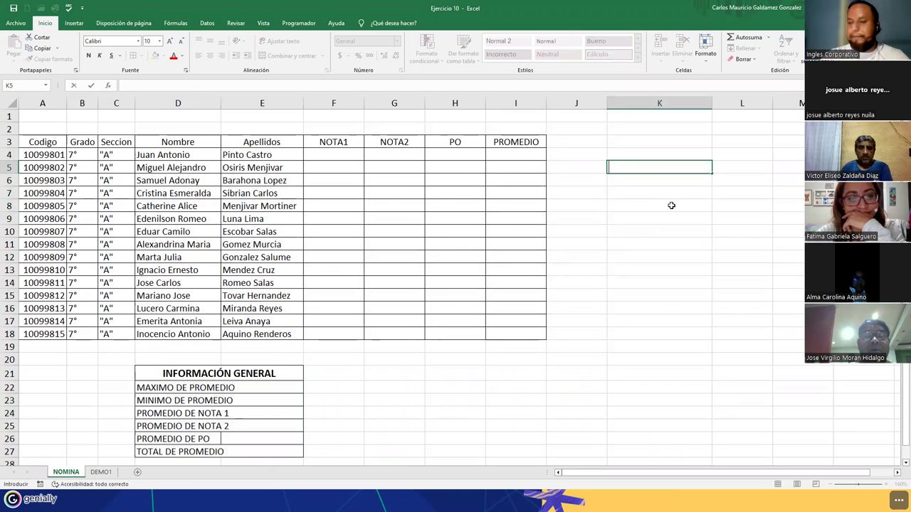
pyautogui.press('Up')
pyautogui.write('porcenta')
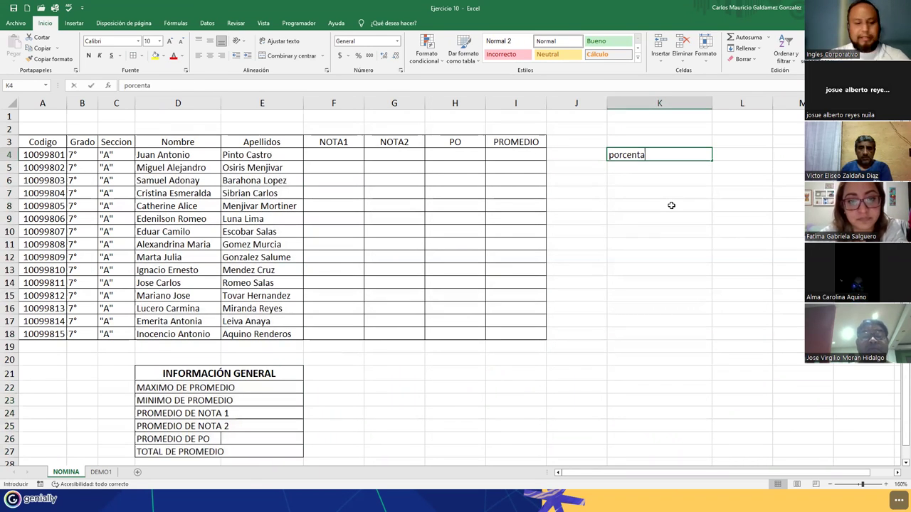
pyautogui.press('Escape')
# Enter the heading PORCENTAJES in K4 and the labels NOTA1 in K5 and NOTA2 in K6
pyautogui.write('PO')
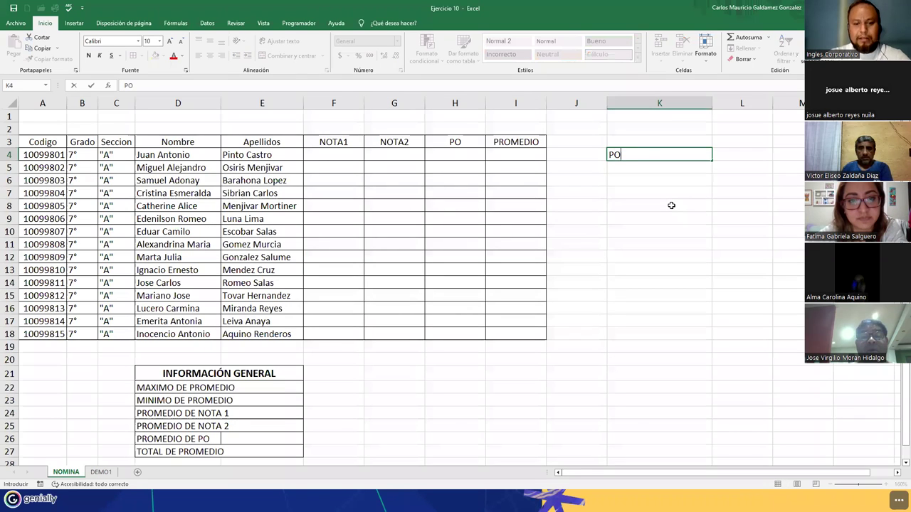
pyautogui.write('RCENTAJES')
pyautogui.press('Return')
pyautogui.write('NOTA1')
pyautogui.press('Return')
pyautogui.write('NOTA')
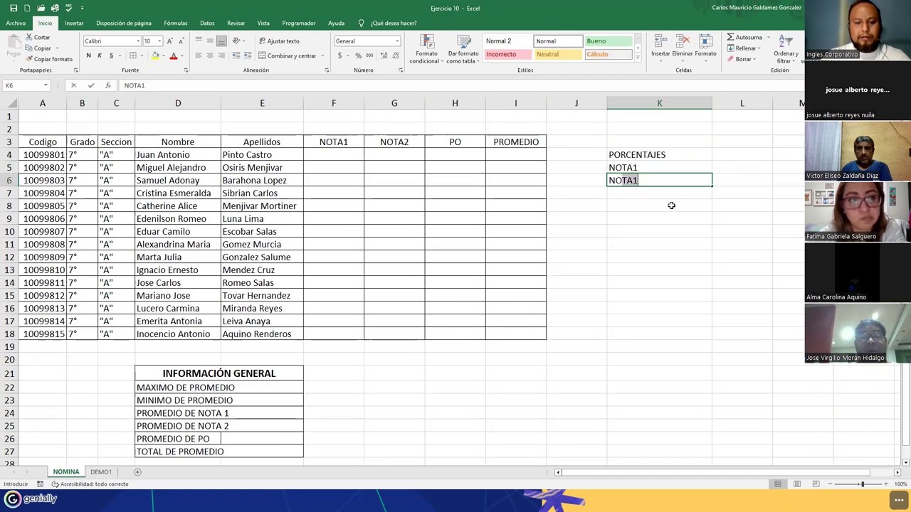
pyautogui.write('2')
pyautogui.press('Return')
# Enter the label PO in K7 without the autocompleted ending
pyautogui.write('PORCENTAJES')
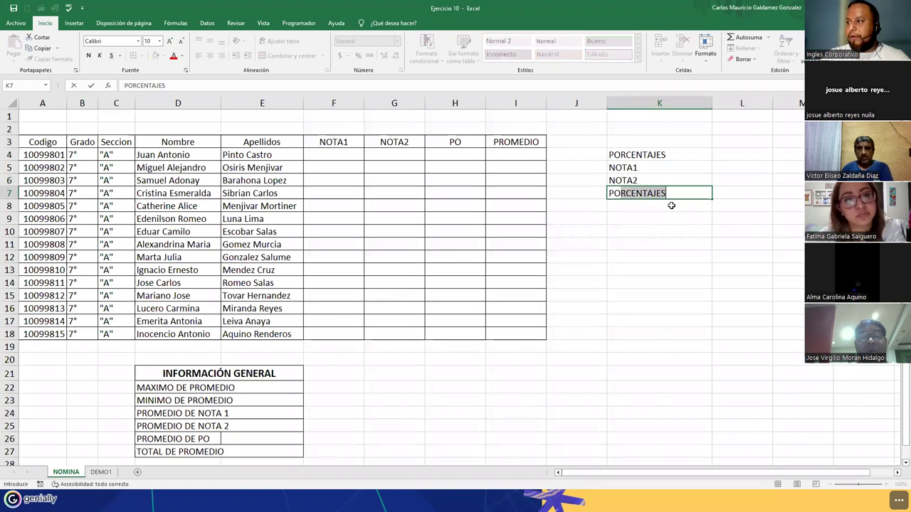
pyautogui.hotkey('ctrl', 'Return')
pyautogui.press('F2')
pyautogui.press('BackSpace')
pyautogui.press('BackSpace')
pyautogui.press('BackSpace')
pyautogui.press('BackSpace')
pyautogui.press('BackSpace')
pyautogui.press('BackSpace')
pyautogui.press('BackSpace')
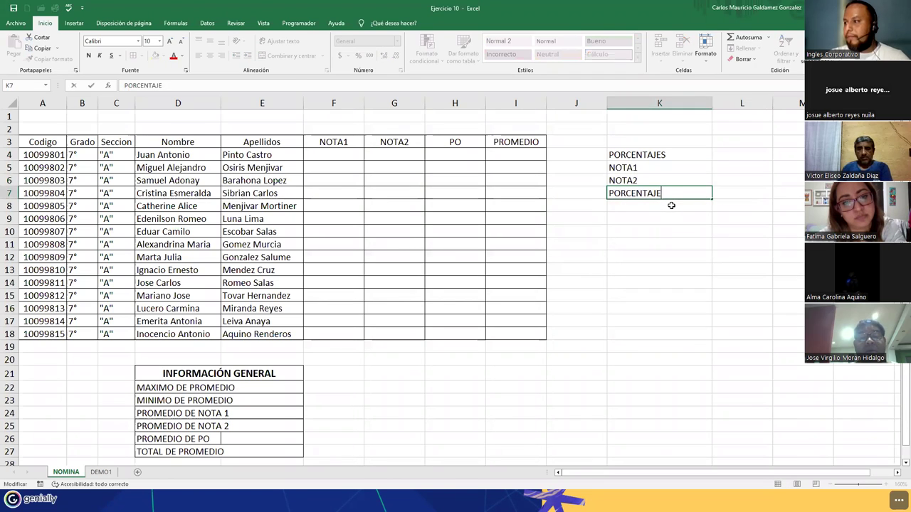
pyautogui.press('Return')
# Format K4:L7 as a bordered table with PORCENTAJES merged and centered across K4:L4 and column K fitted to its labels
pyautogui.moveTo(676, 155); pyautogui.dragTo(714, 201)
pyautogui.moveTo(719, 193); pyautogui.dragTo(721, 193)
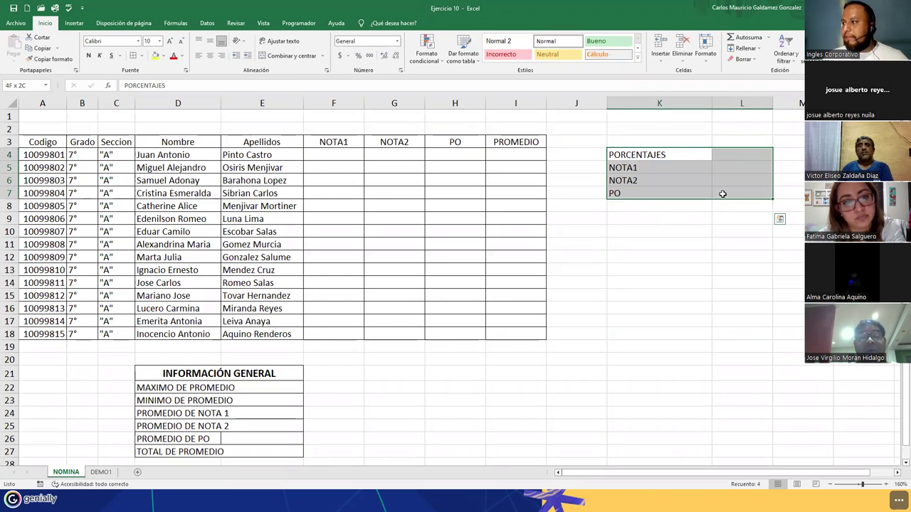
pyautogui.moveTo(717, 153); pyautogui.dragTo(683, 154)
pyautogui.click(299, 57)
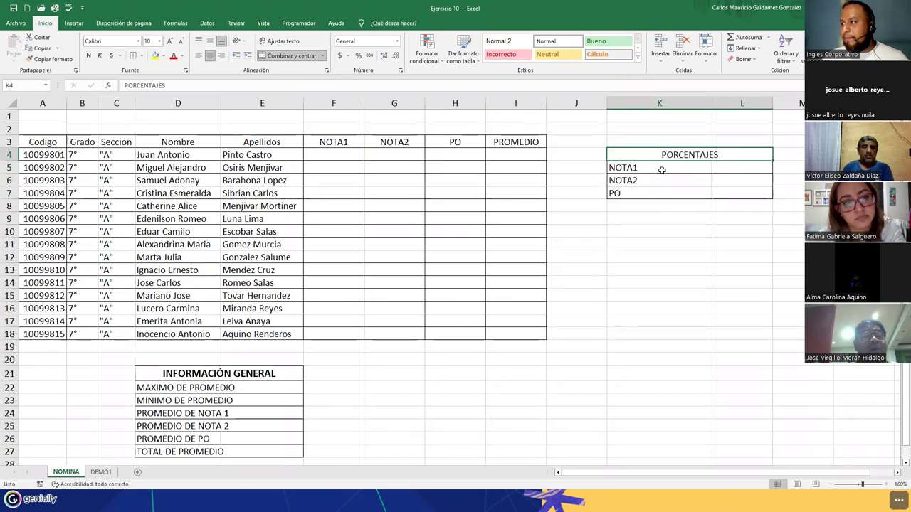
pyautogui.doubleClick(711, 103)
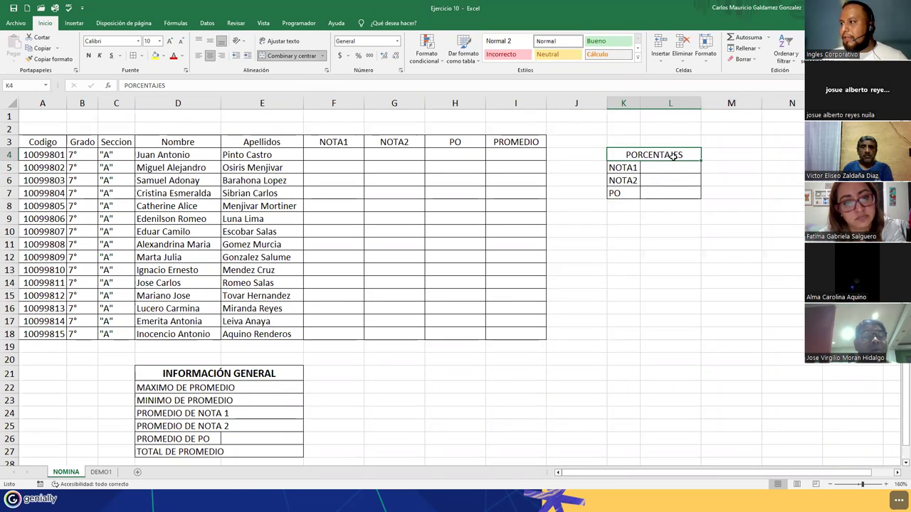
# Enter the plain-number weights 35 for NOTA1, 35 for NOTA2 and 30 for PO in L5:L7
pyautogui.click(675, 168)
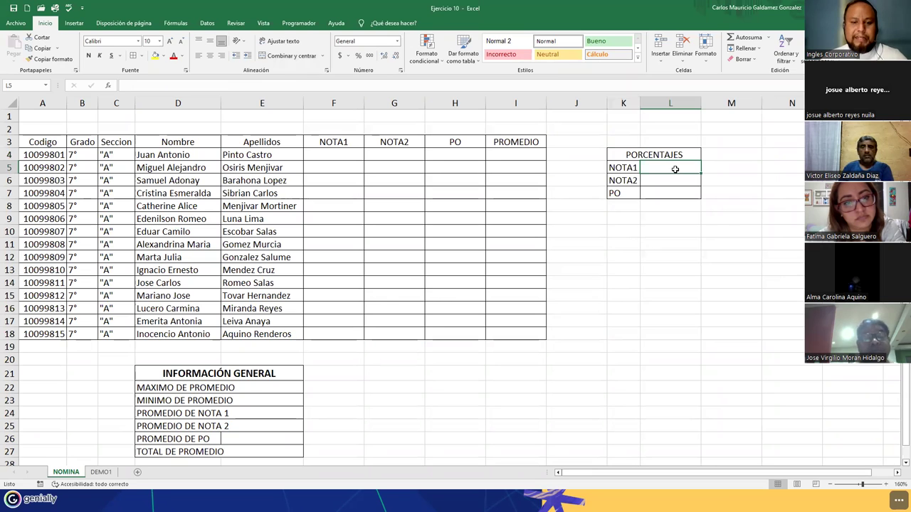
pyautogui.write('35')
pyautogui.press('Tab')
pyautogui.write('35')
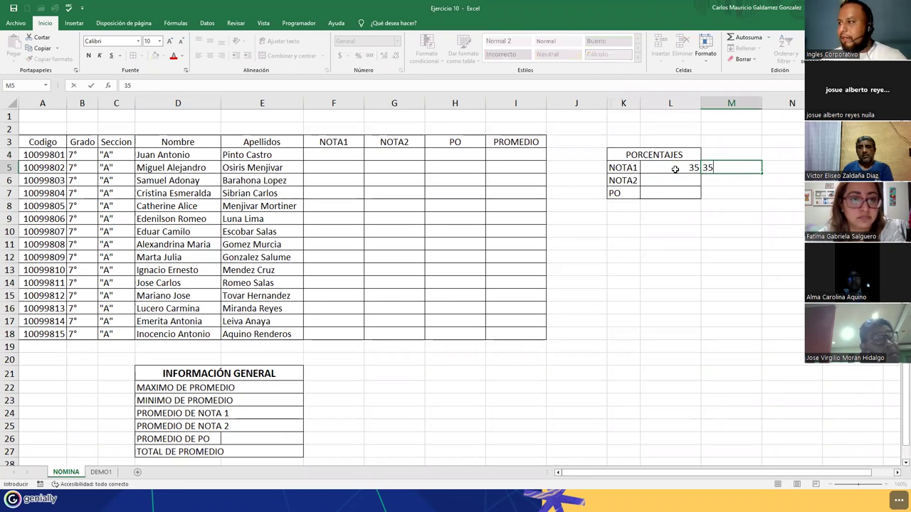
pyautogui.press('BackSpace')
pyautogui.press('BackSpace')
pyautogui.press('Return')
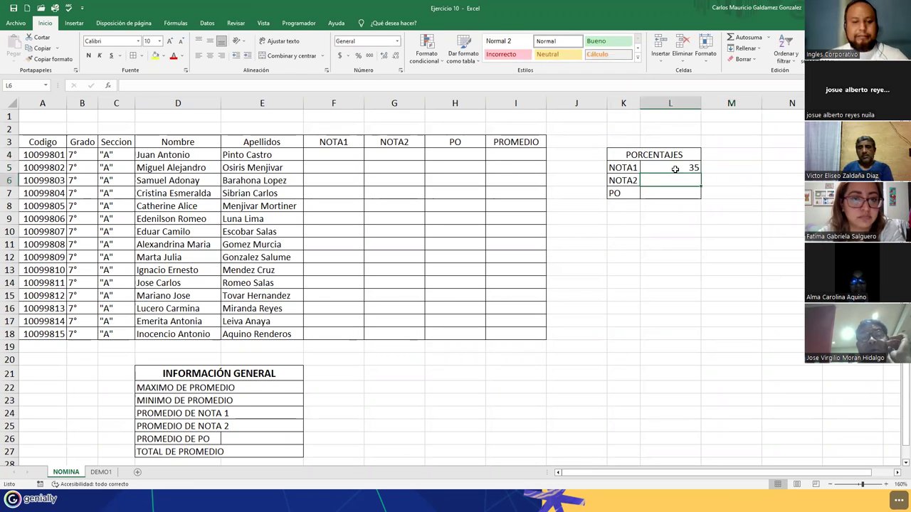
pyautogui.write('35')
pyautogui.press('Return')
pyautogui.write('30')
pyautogui.press('Return')
pyautogui.press('Up')
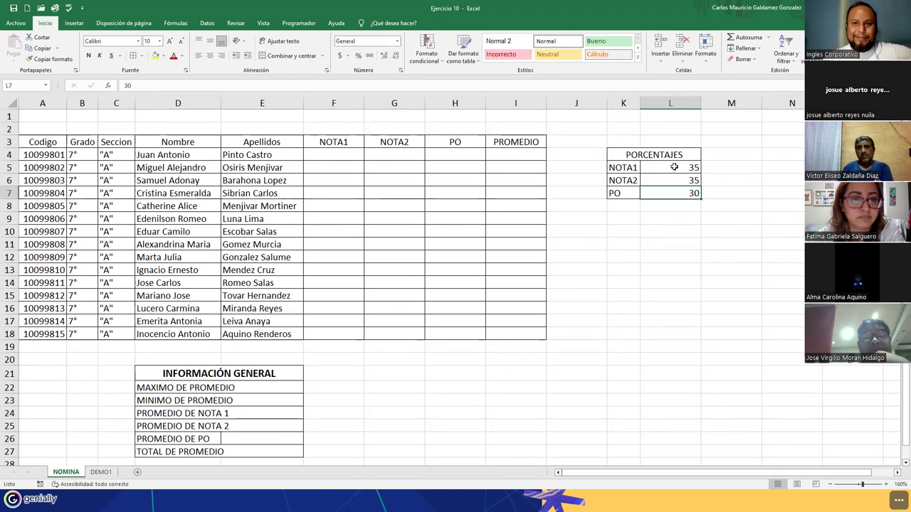
# Rename the PROMEDIO header in I3 to NOTA FINAL and widen column D to fit the INFORMACIÓN GENERAL labels
pyautogui.click(520, 142)
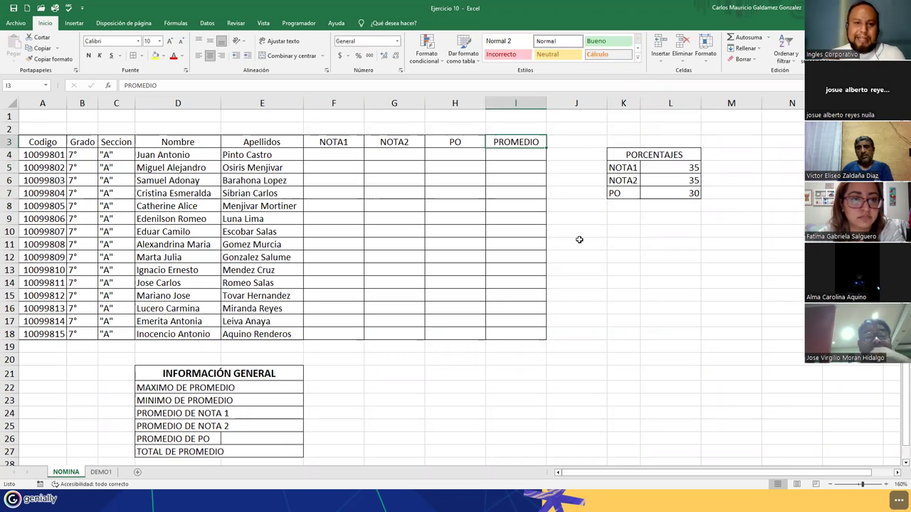
pyautogui.write('NOTA ')
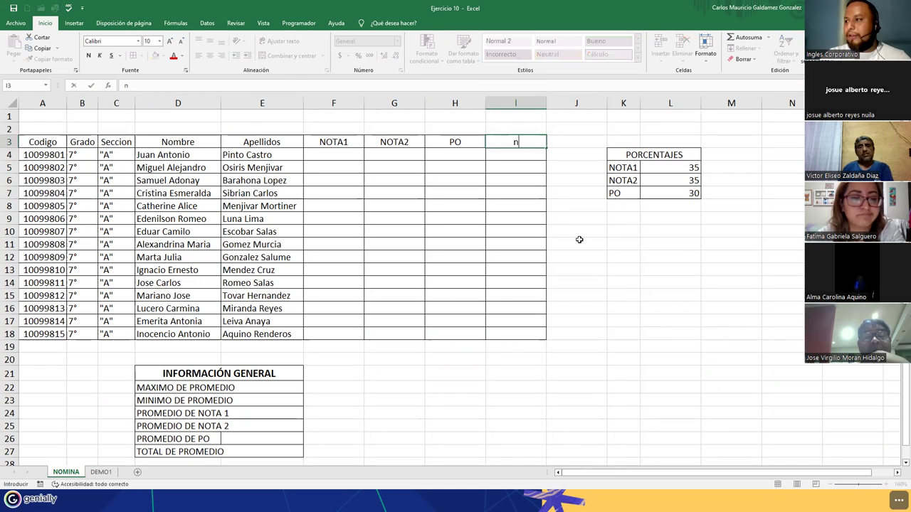
pyautogui.write('FINAL')
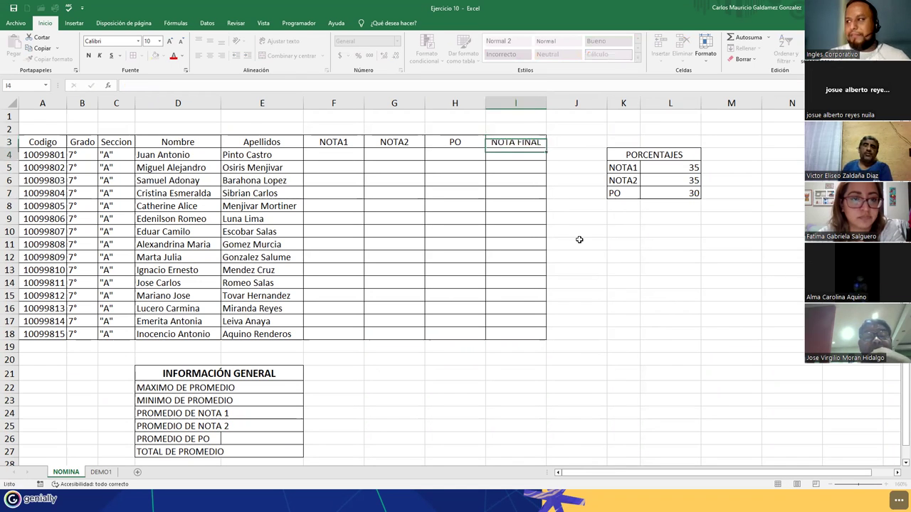
pyautogui.press('Return')
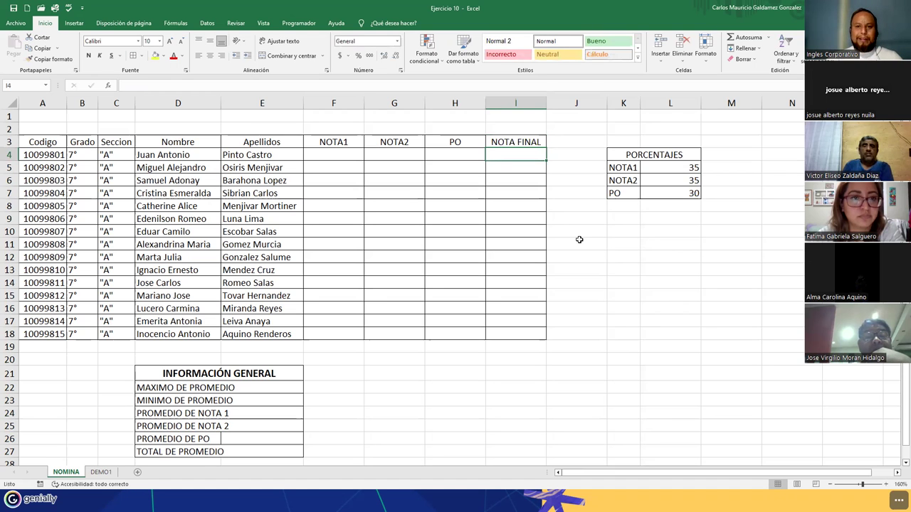
pyautogui.moveTo(218, 106); pyautogui.dragTo(237, 106)
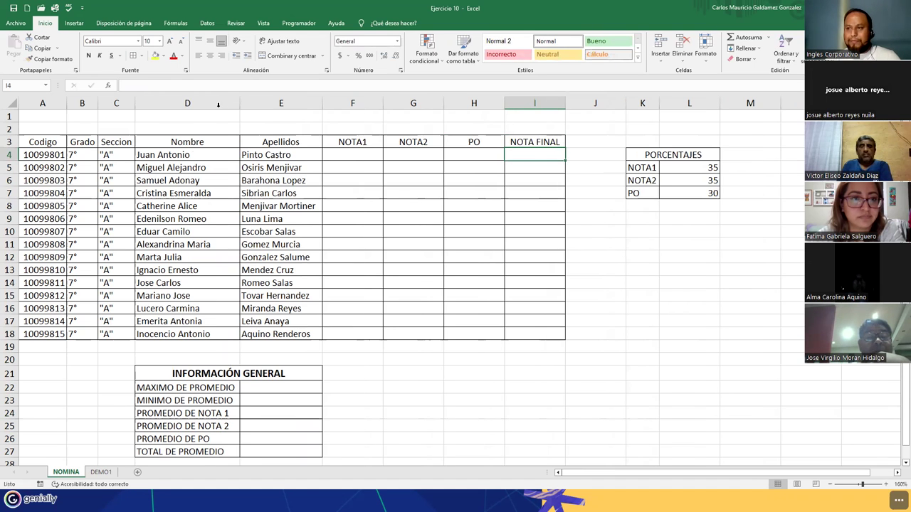
# Format L5:L7 as percentages and enter 35% for NOTA1, 35% for NOTA2 and 30% for PO
pyautogui.moveTo(683, 168); pyautogui.dragTo(680, 193)
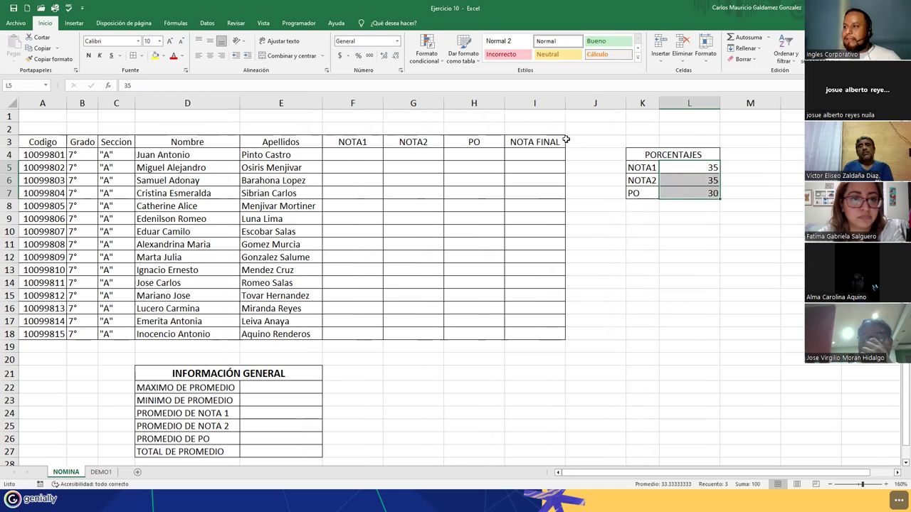
pyautogui.click(358, 56)
pyautogui.click(688, 167)
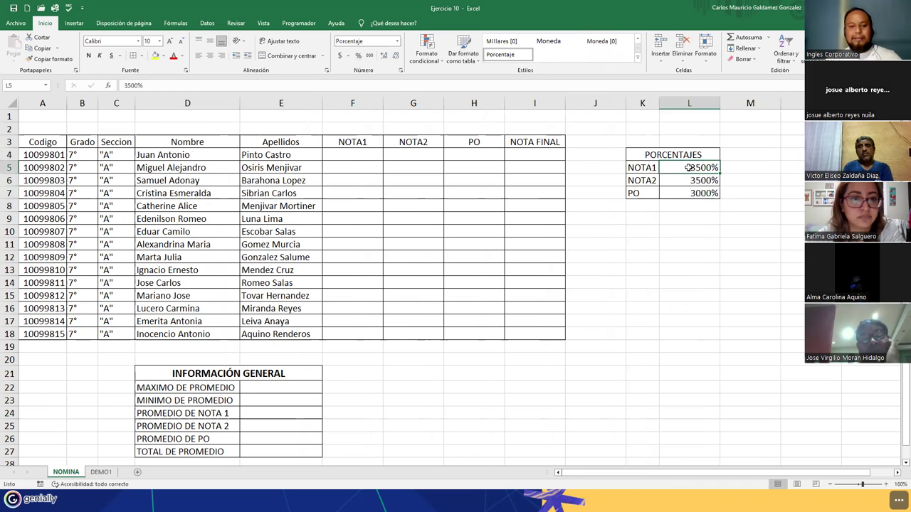
pyautogui.write('35')
pyautogui.press('Return')
pyautogui.write('35')
pyautogui.press('Return')
pyautogui.write('30')
pyautogui.click(689, 167)
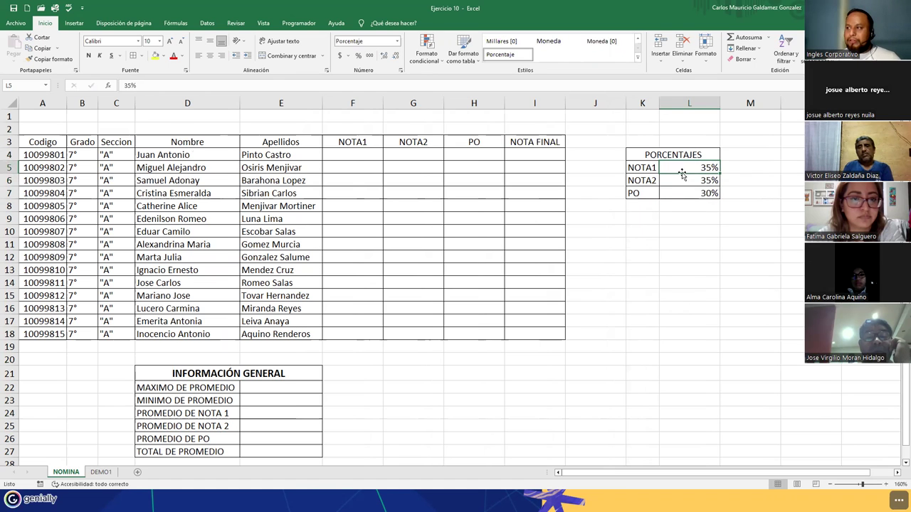
pyautogui.click(679, 182)
pyautogui.click(692, 193)
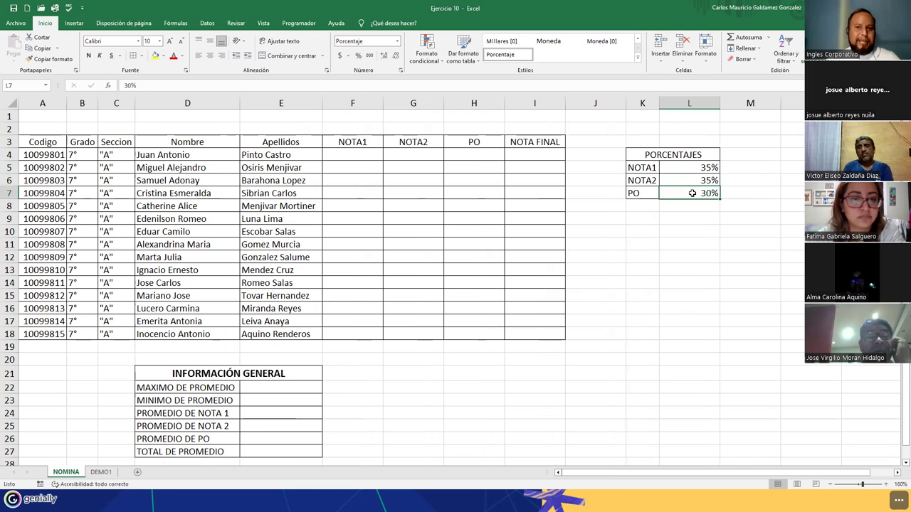
# Insert a blank column after each of the NOTA1, NOTA2 and PO columns in the student list
pyautogui.click(360, 153)
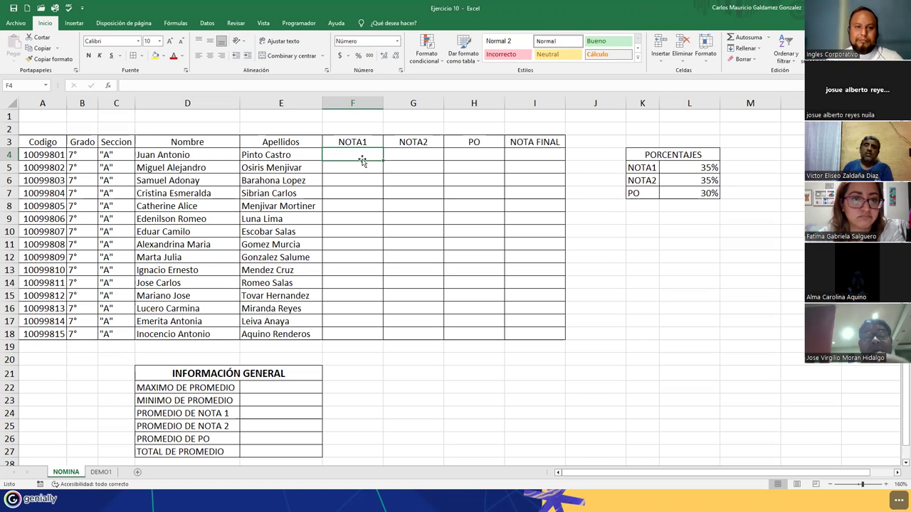
pyautogui.rightClick(395, 105)
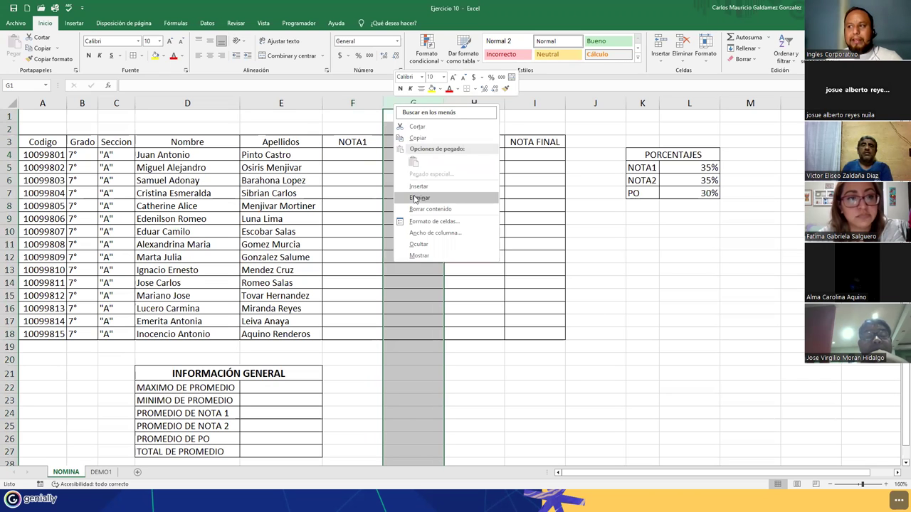
pyautogui.click(418, 188)
pyautogui.rightClick(546, 105)
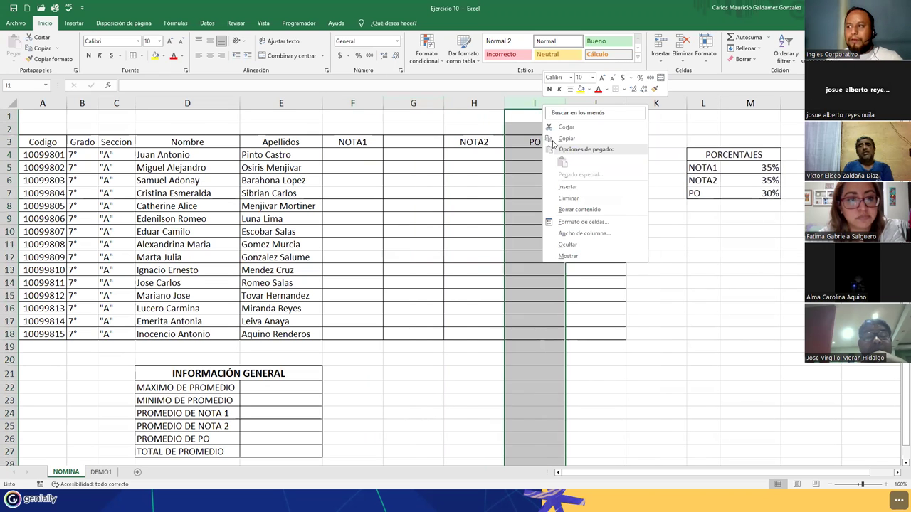
pyautogui.click(568, 198)
pyautogui.rightClick(656, 105)
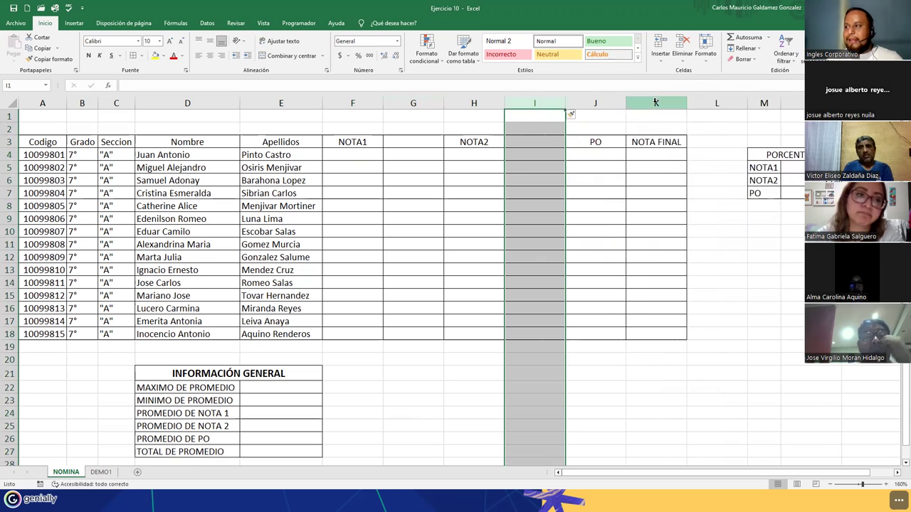
pyautogui.click(680, 186)
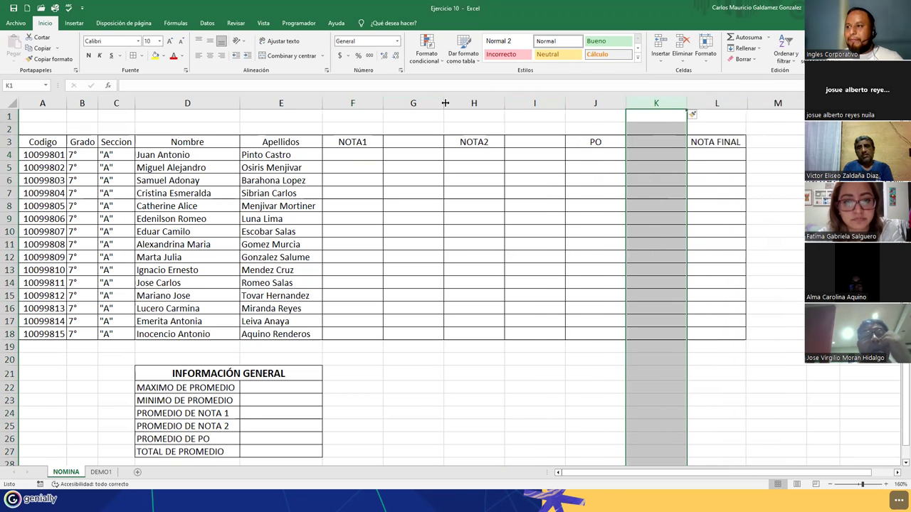
# Enter % as the header of the blank columns following NOTA1, NOTA2 and PO, in G3, I3 and K3
pyautogui.click(404, 144)
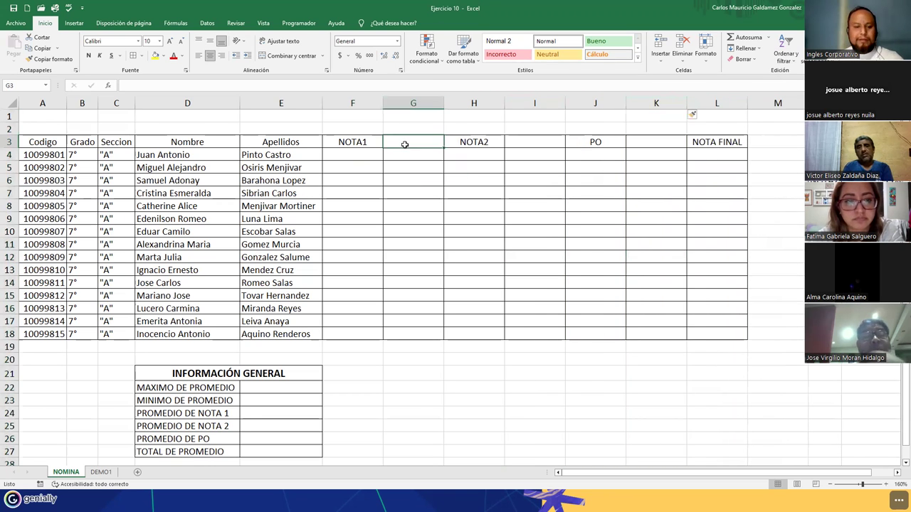
pyautogui.write('%')
pyautogui.press('Tab')
pyautogui.press('Tab')
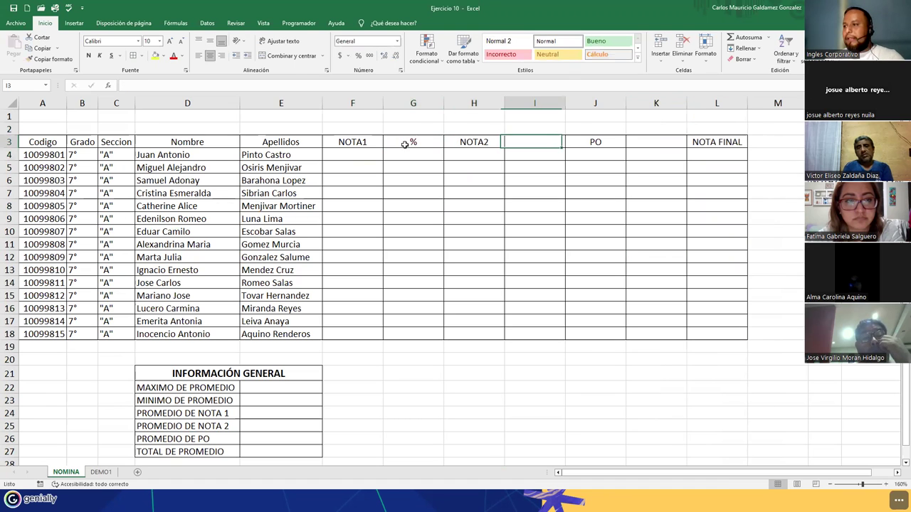
pyautogui.write('%')
pyautogui.press('Tab')
pyautogui.press('Tab')
pyautogui.write('%')
pyautogui.hotkey('shift', 'Tab')
pyautogui.hotkey('shift', 'Tab')
pyautogui.press('Tab')
pyautogui.press('Tab')
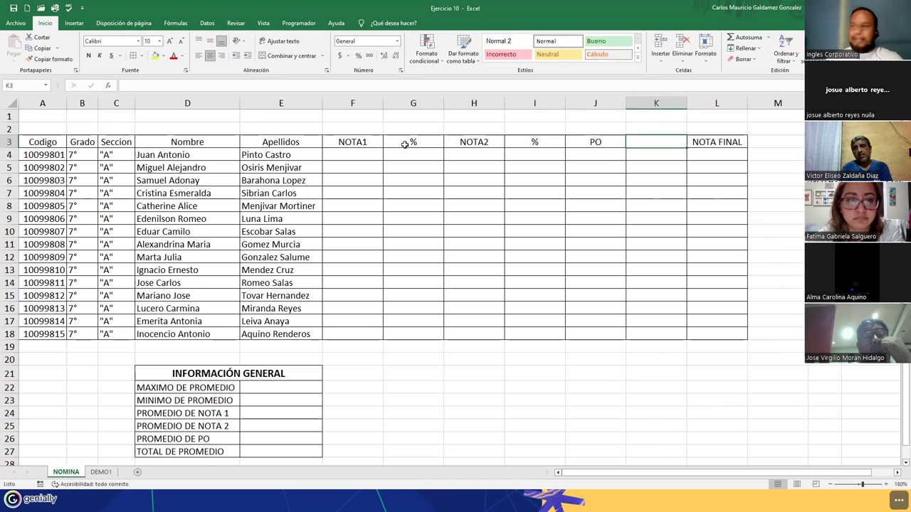
# Remove the three added columns following NOTA1, NOTA2 and PO from the student list
pyautogui.hotkey('ctrl', 'space')
pyautogui.hotkey('ctrl', '-')
pyautogui.press('Left')
pyautogui.press('Left')
pyautogui.hotkey('ctrl', 'space')
pyautogui.hotkey('ctrl', '-')
pyautogui.press('Left')
pyautogui.press('Left')
pyautogui.hotkey('ctrl', 'space')
pyautogui.hotkey('ctrl', '-')
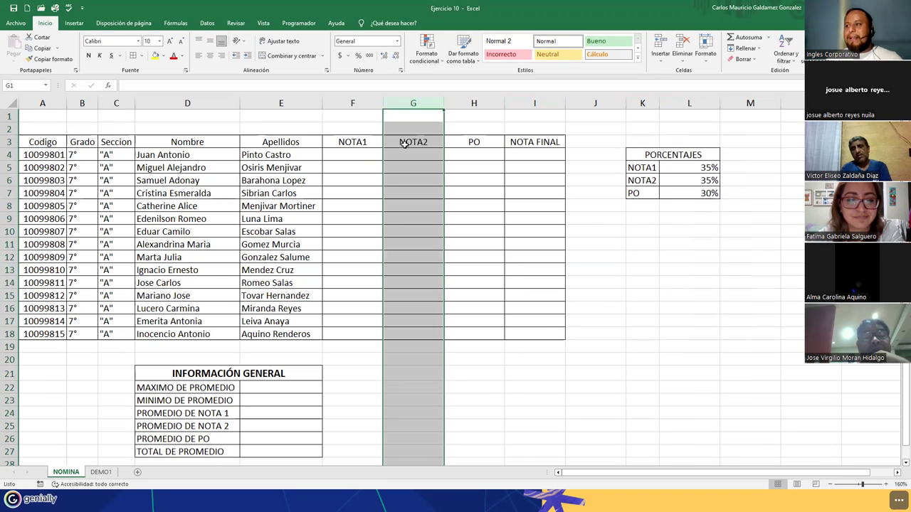
# Undo the PORCENTAJES table, the NOTA FINAL header and the summary's move, back to the INFORMACIÓN GENERAL table in K4:L10
pyautogui.hotkey('ctrl', 'z')
pyautogui.hotkey('ctrl', 'z')
pyautogui.hotkey('ctrl', 'z')
pyautogui.hotkey('ctrl', 'z')
pyautogui.hotkey('ctrl', 'z')
pyautogui.hotkey('ctrl', 'z')
pyautogui.hotkey('ctrl', 'z')
pyautogui.hotkey('ctrl', 'z')
pyautogui.hotkey('ctrl', 'z')
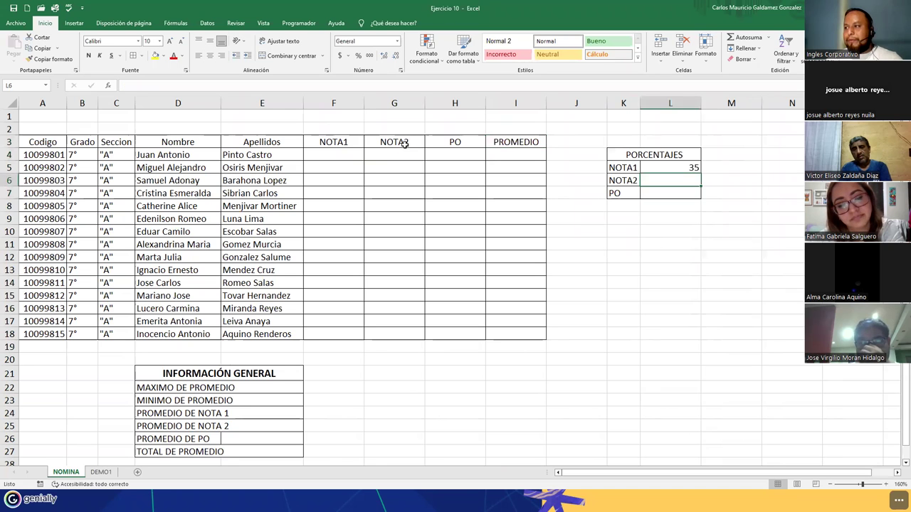
pyautogui.hotkey('ctrl', 'z')
pyautogui.hotkey('ctrl', 'z')
pyautogui.hotkey('ctrl', 'z')
pyautogui.hotkey('ctrl', 'z')
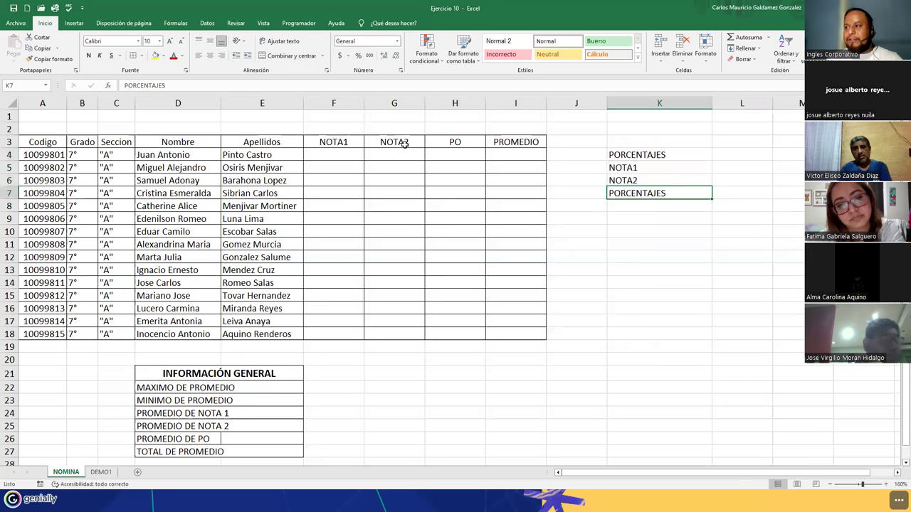
pyautogui.hotkey('ctrl', 'z')
pyautogui.hotkey('ctrl', 'z')
pyautogui.hotkey('ctrl', 'z')
pyautogui.hotkey('ctrl', 'z')
pyautogui.hotkey('ctrl', 'z')
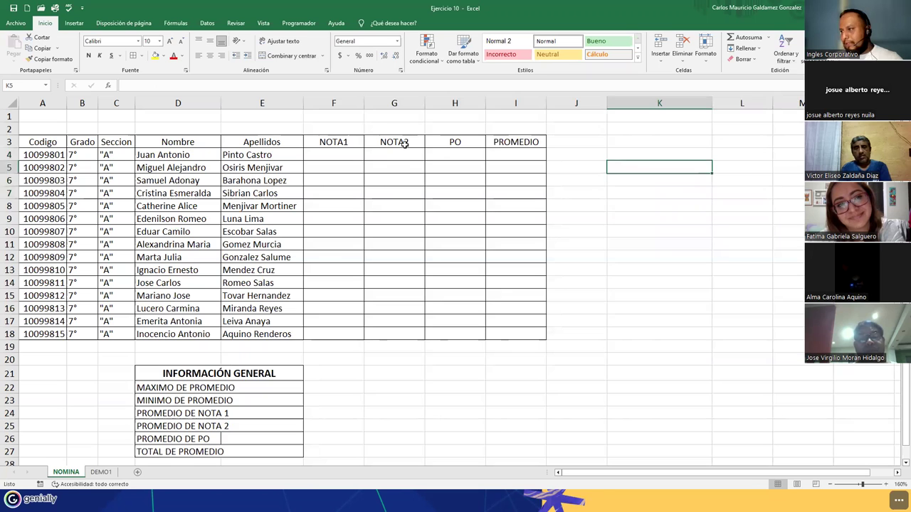
pyautogui.hotkey('ctrl', 'z')
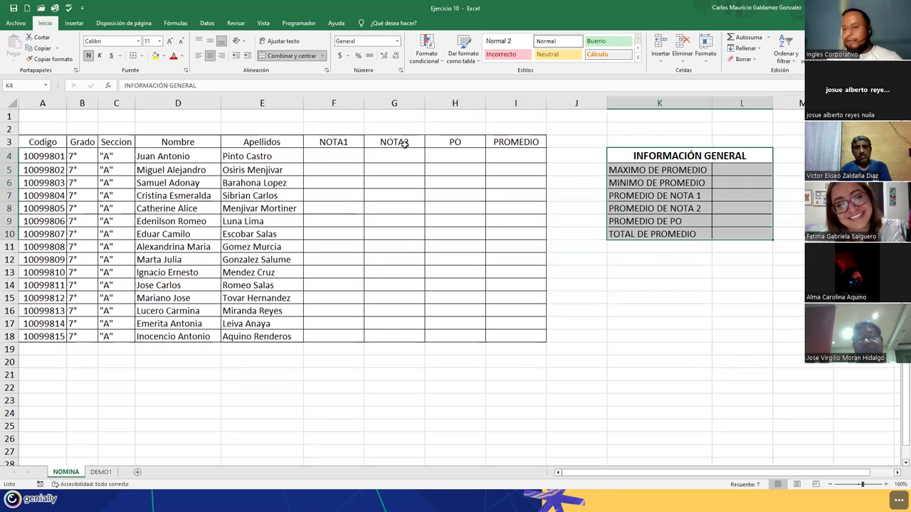
pyautogui.click(213, 229)
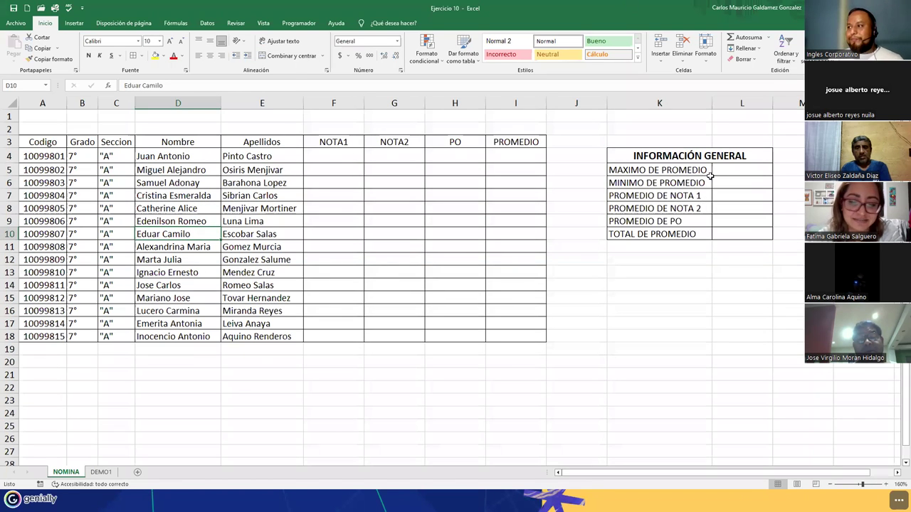
# Switch to the Genially presentation, minimize the Notepad window over it and advance two slides past the Ejercicio 10 instructions
pyautogui.hotkey('alt', 'Tab')
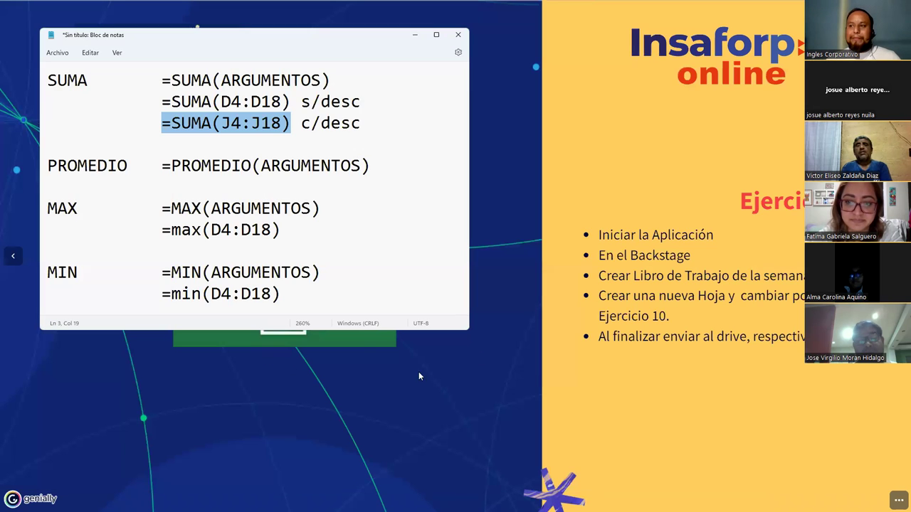
pyautogui.click(415, 34)
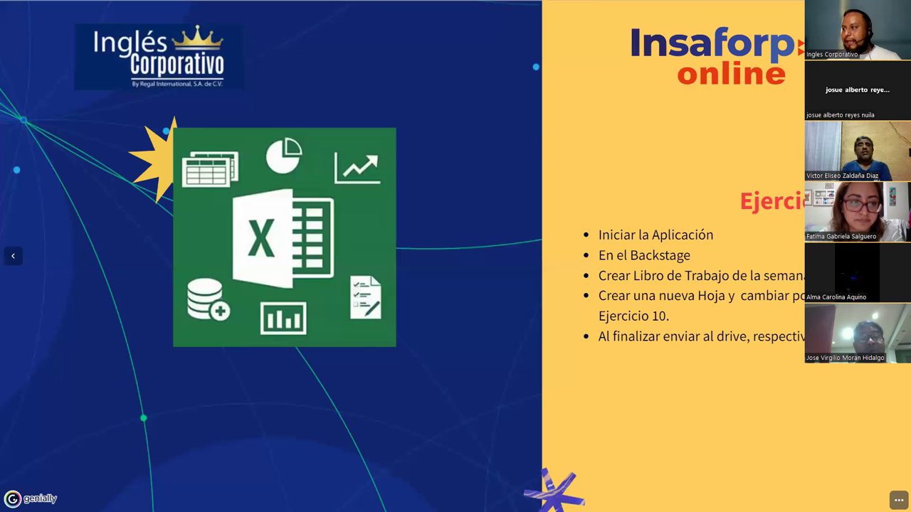
pyautogui.press('Right')
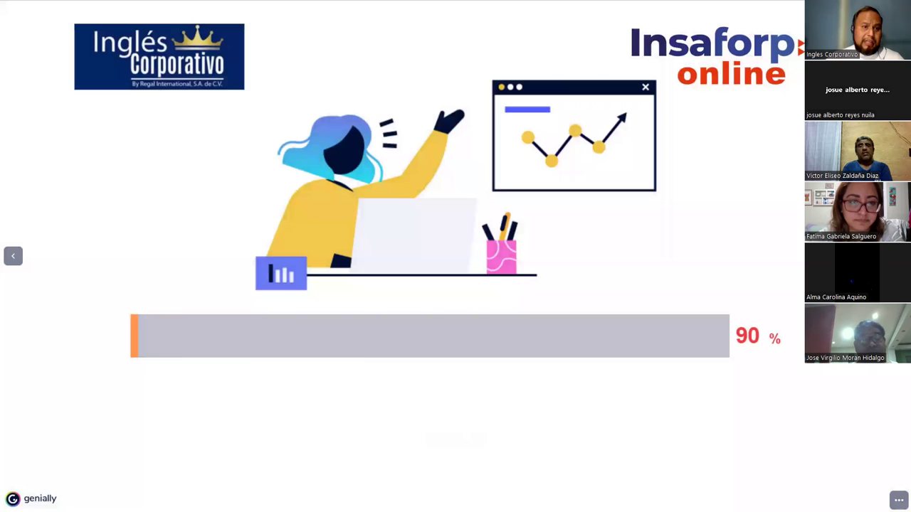
pyautogui.press('Right')
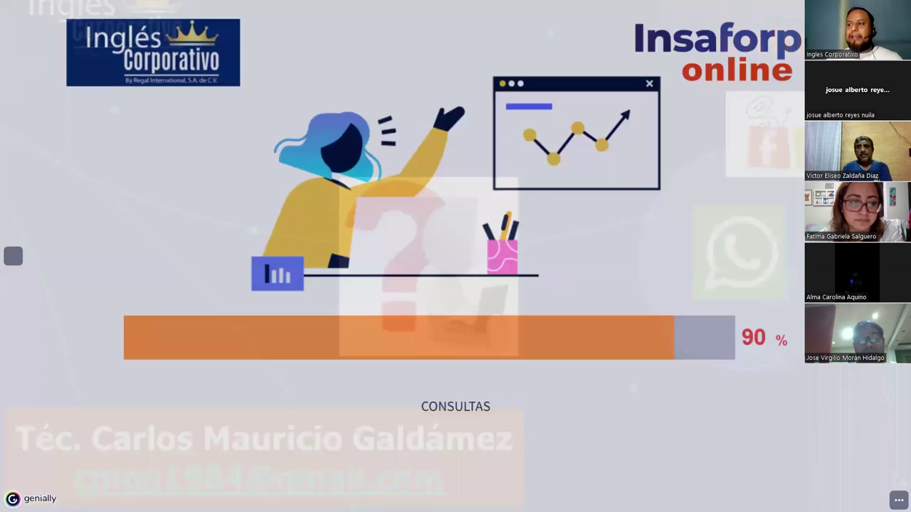